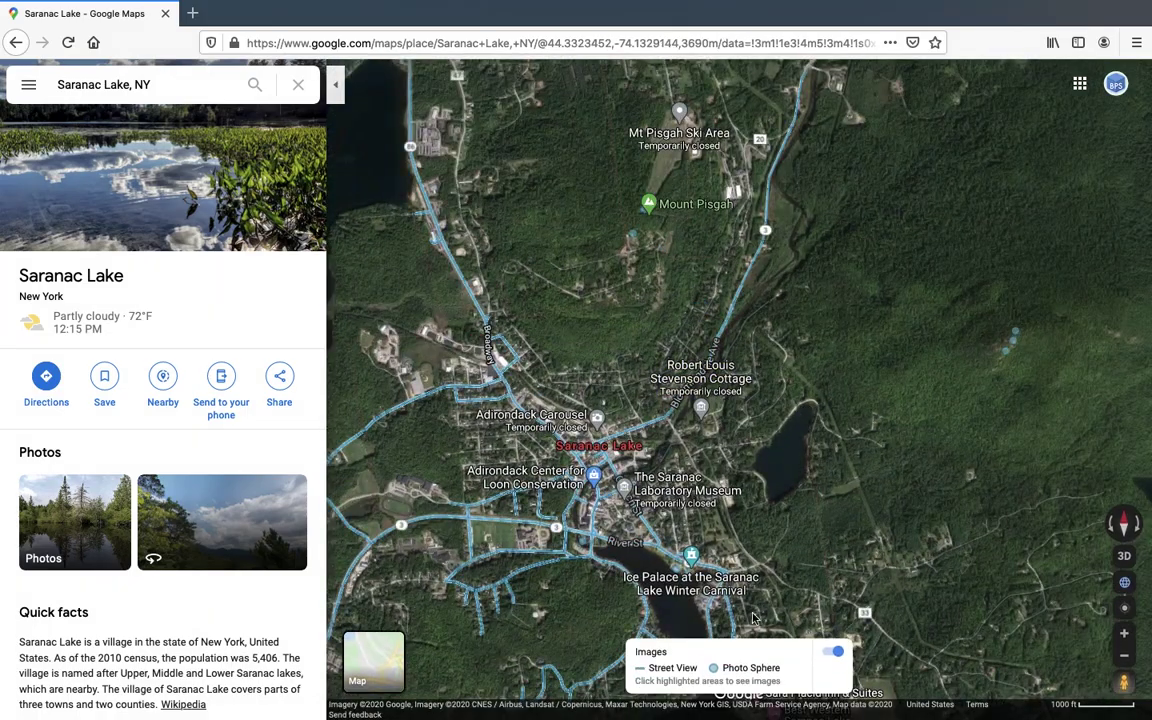
Step: Examine the region around Saranac Lake on the satellite map, from Tupper Lake across Lake Placid to Keene
{"action": "scroll", "coordinate": [725, 410], "scroll_direction": "down", "scroll_amount": 3}
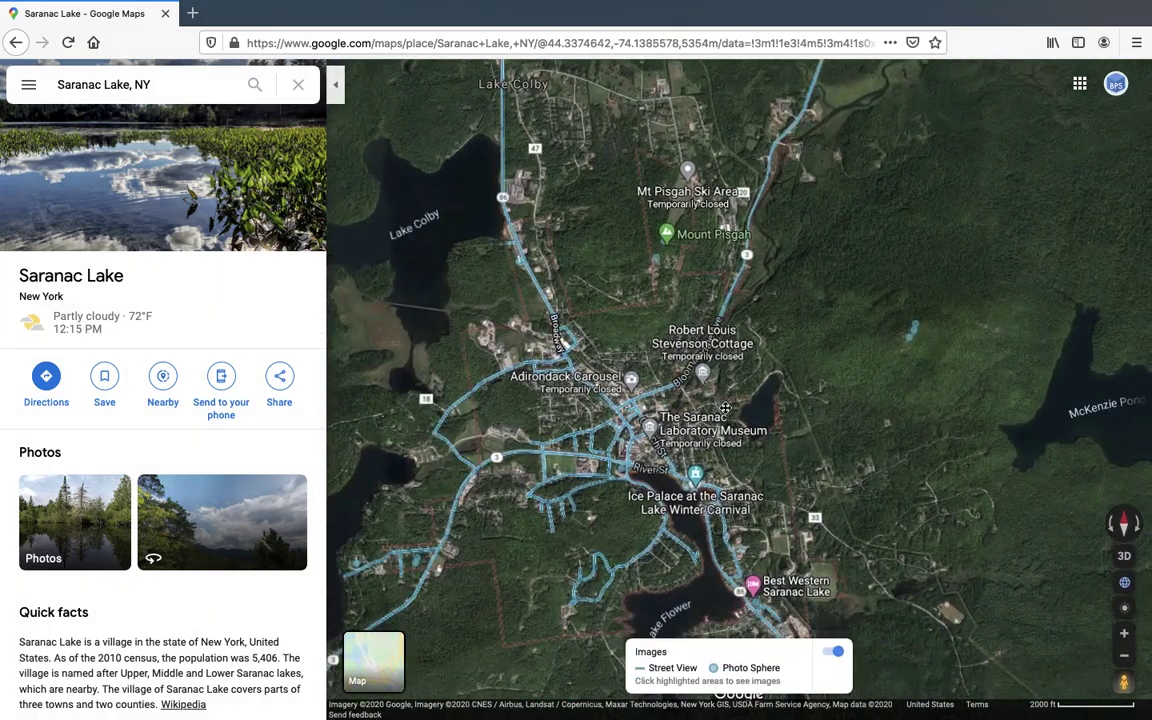
{"action": "scroll", "coordinate": [725, 410], "scroll_direction": "down", "scroll_amount": 5}
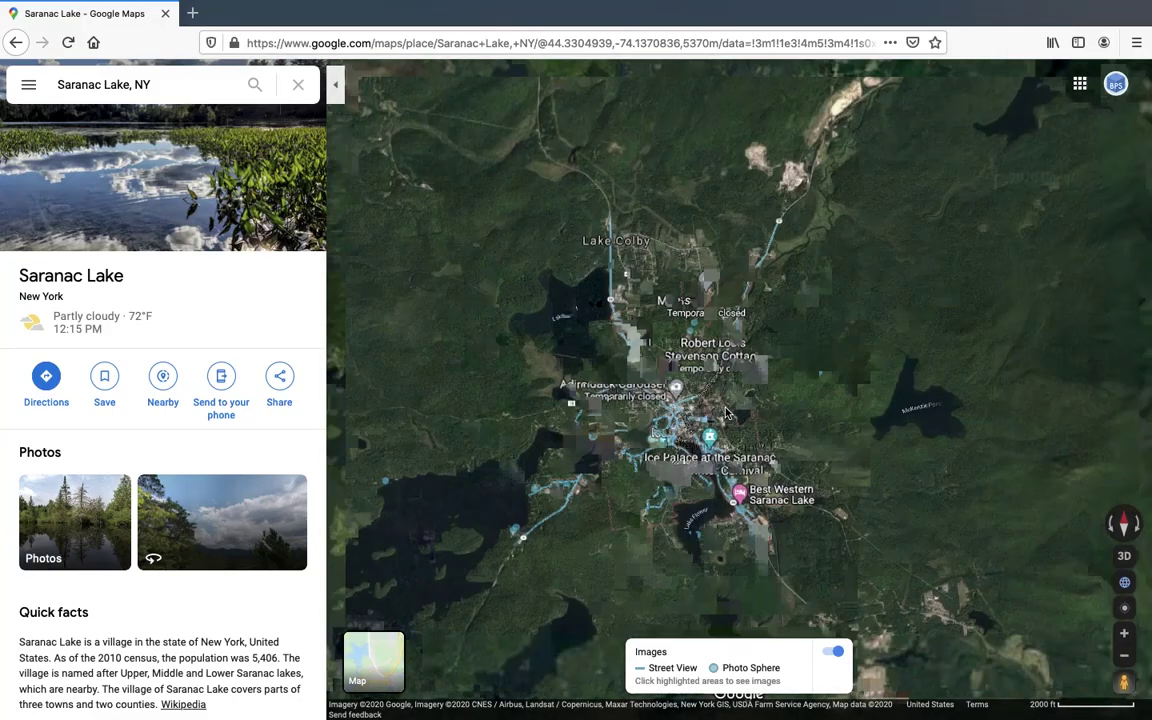
{"action": "scroll", "coordinate": [725, 410], "scroll_direction": "down", "scroll_amount": 5}
{"action": "scroll", "coordinate": [838, 467], "scroll_direction": "down", "scroll_amount": 2}
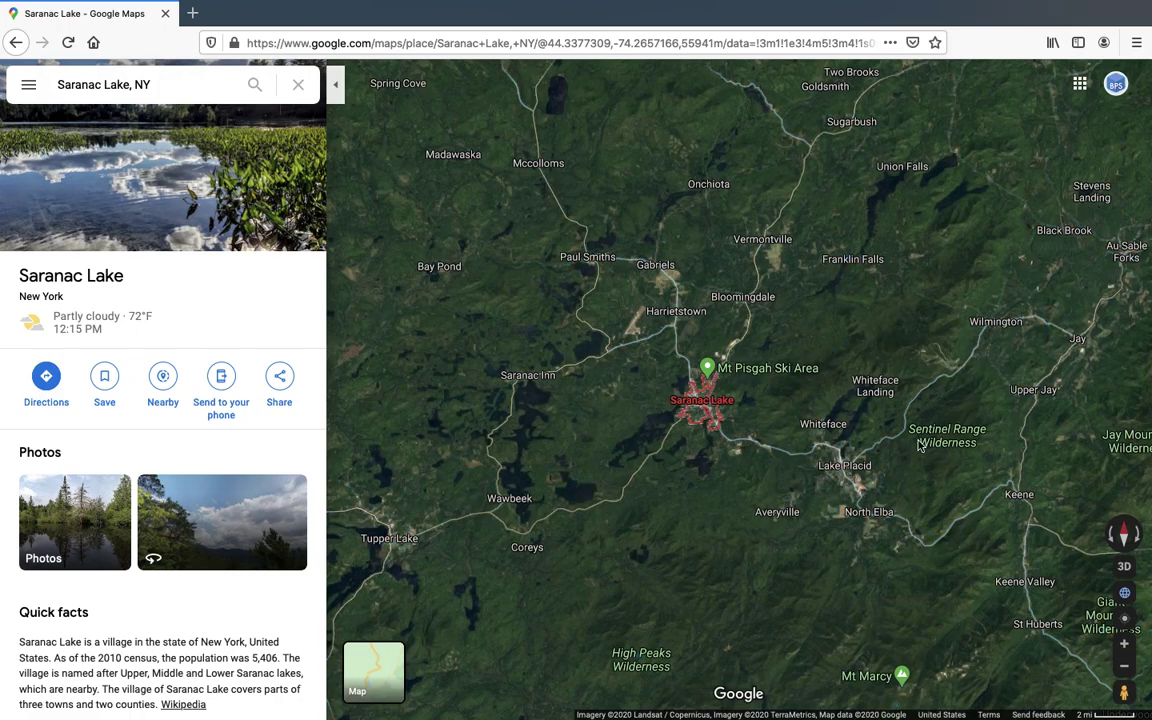
{"action": "scroll", "coordinate": [900, 440], "scroll_direction": "right", "scroll_amount": 5}
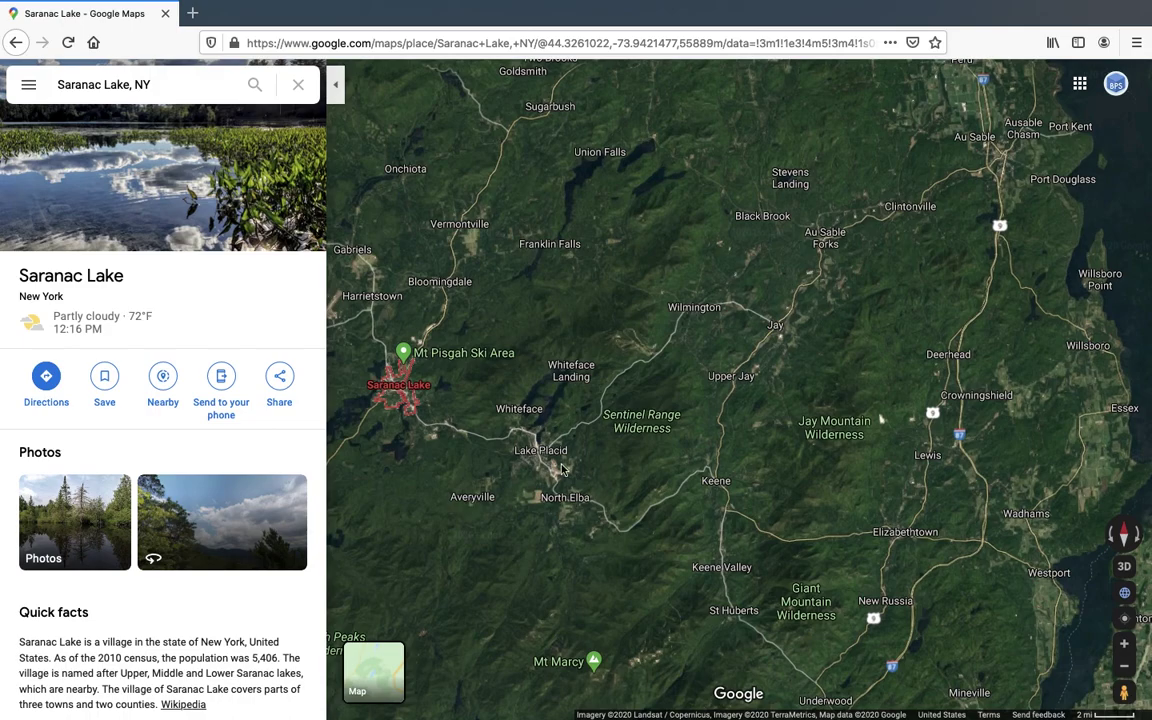
{"action": "scroll", "coordinate": [690, 470], "scroll_direction": "left", "scroll_amount": 3}
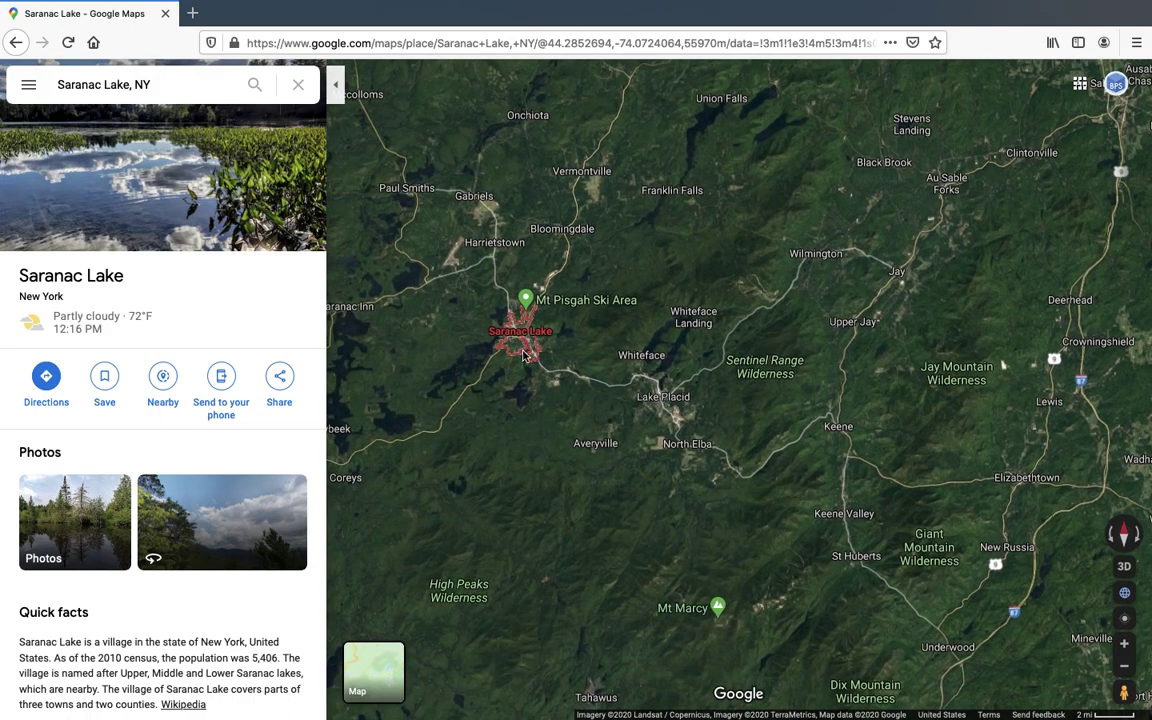
Step: Examine the village of Saranac Lake on the satellite map, covering downtown, the lakefront and the Moody Pond area
{"action": "scroll", "coordinate": [525, 341], "scroll_direction": "up", "scroll_amount": 5}
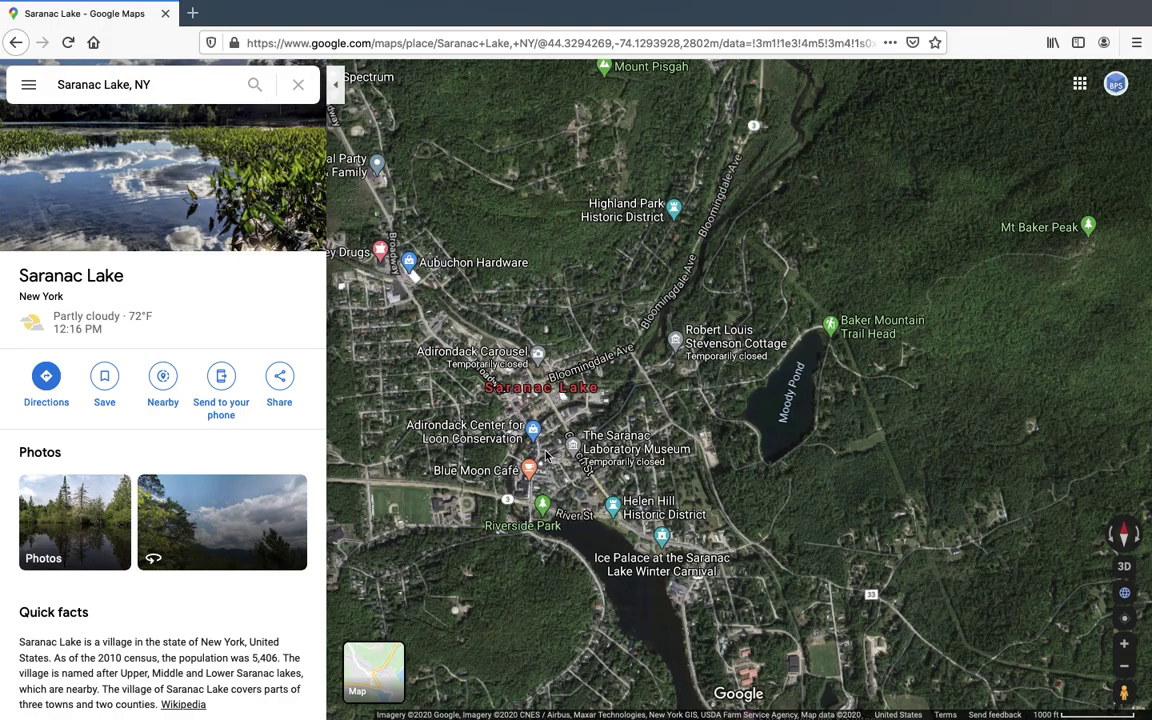
{"action": "scroll", "coordinate": [547, 456], "scroll_direction": "up", "scroll_amount": 3}
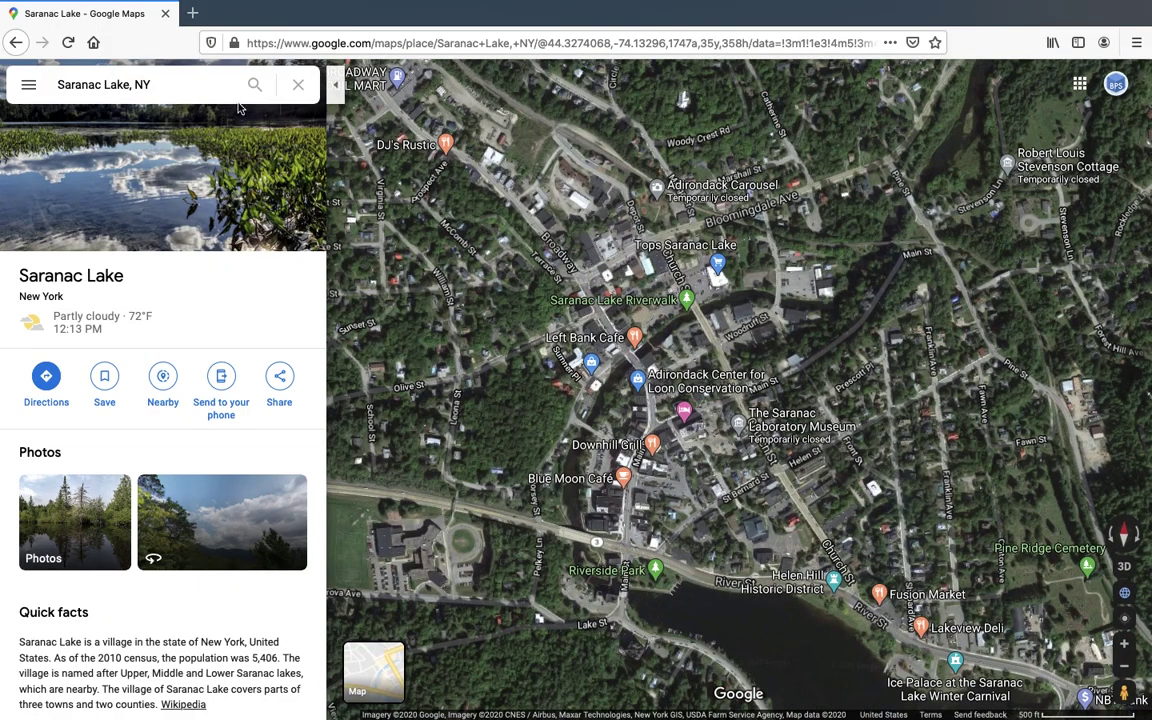
{"action": "left_click_drag", "start_coordinate": [757, 436], "coordinate": [536, 420]}
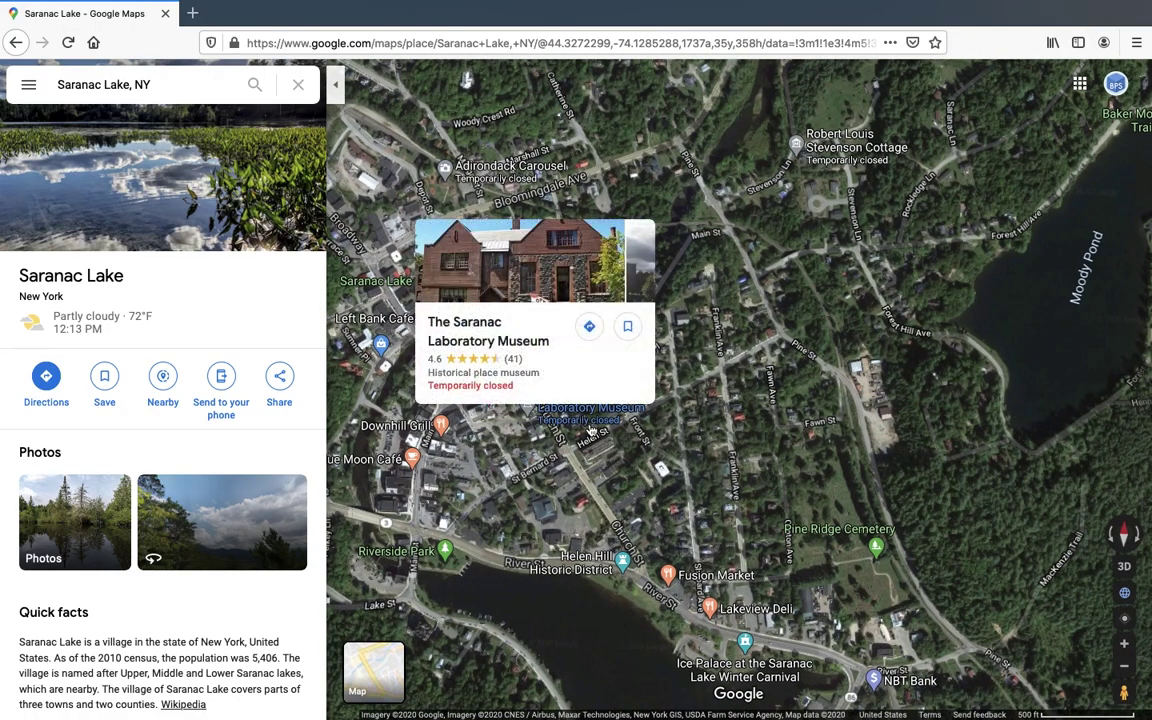
{"action": "mouse_move", "coordinate": [619, 452]}
{"action": "left_mouse_down"}
{"action": "mouse_move", "coordinate": [617, 439]}
{"action": "mouse_move", "coordinate": [638, 442]}
{"action": "left_mouse_up"}
{"action": "scroll", "coordinate": [625, 480], "scroll_direction": "down", "scroll_amount": 3}
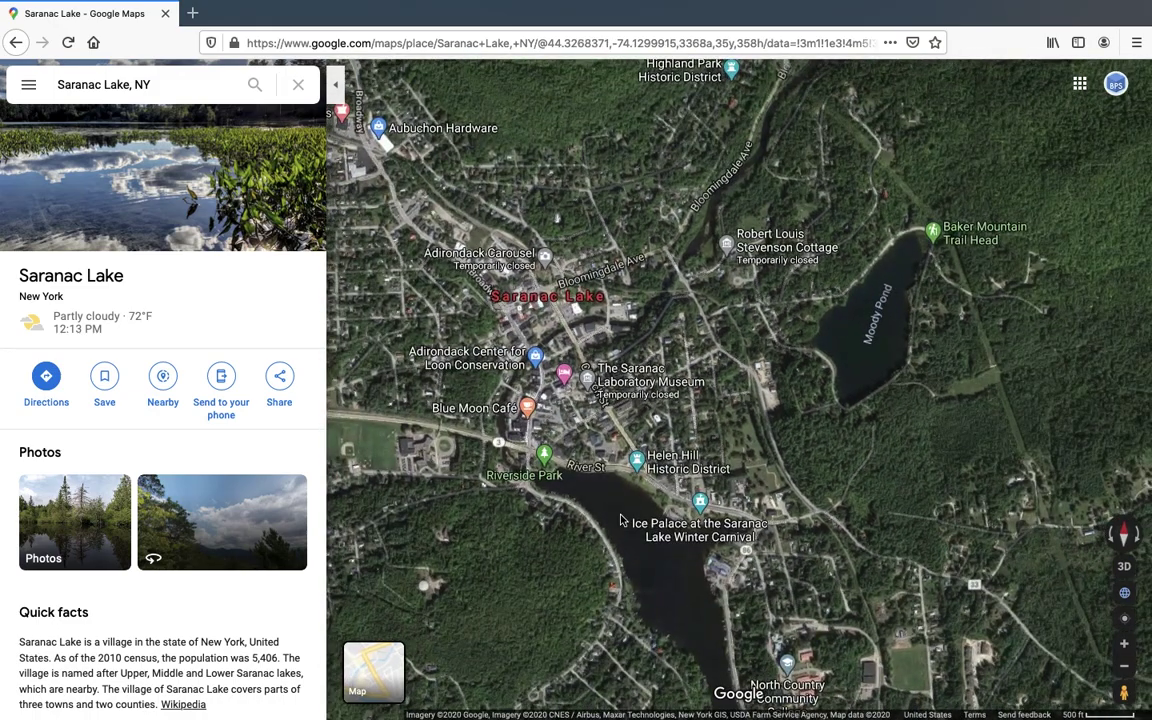
{"action": "left_click_drag", "start_coordinate": [620, 520], "coordinate": [636, 456]}
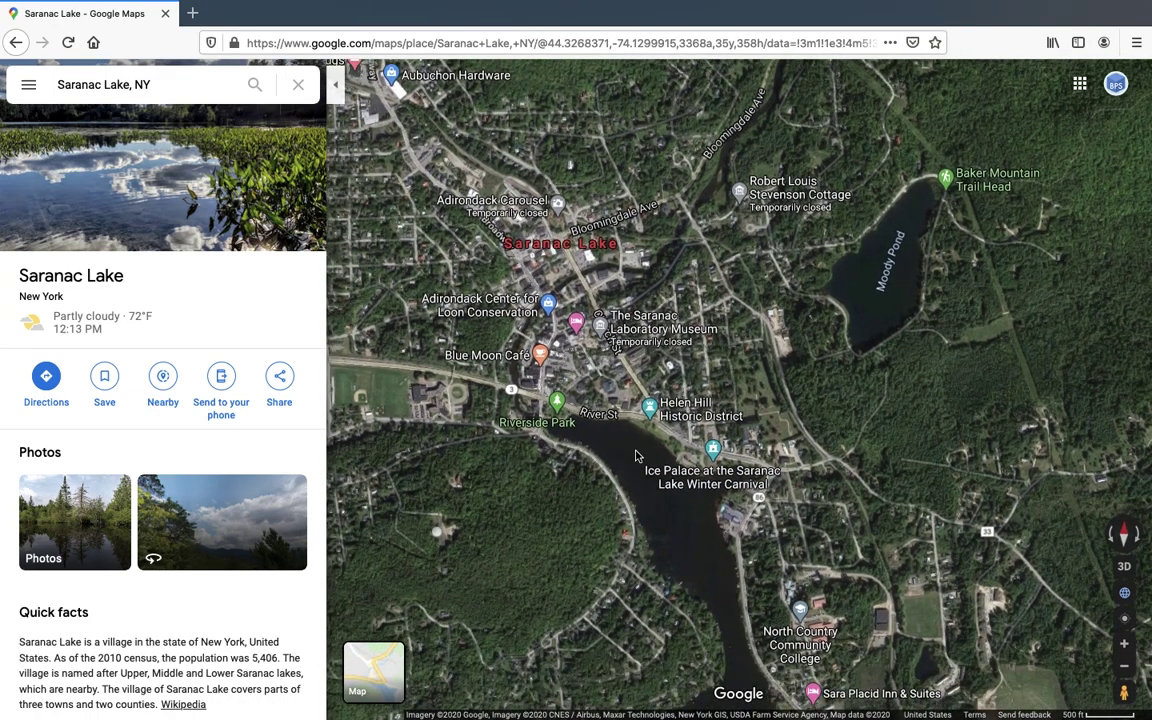
{"action": "scroll", "coordinate": [594, 370], "scroll_direction": "down", "scroll_amount": 1}
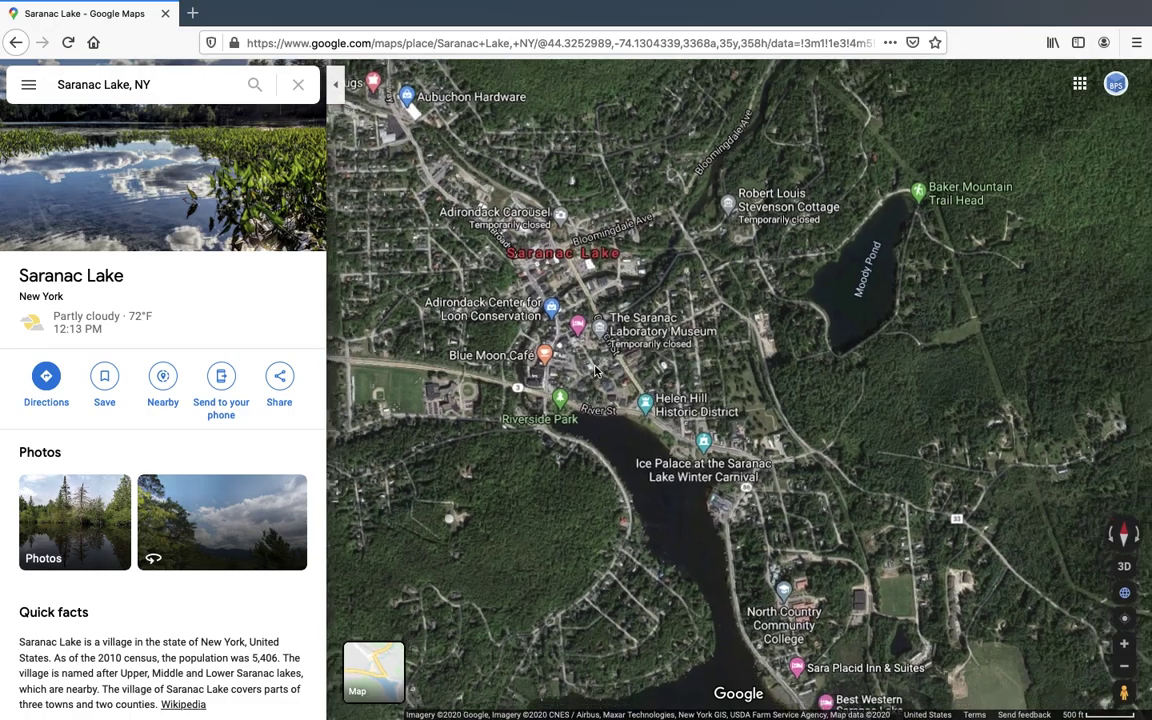
{"action": "scroll", "coordinate": [594, 370], "scroll_direction": "down", "scroll_amount": 1}
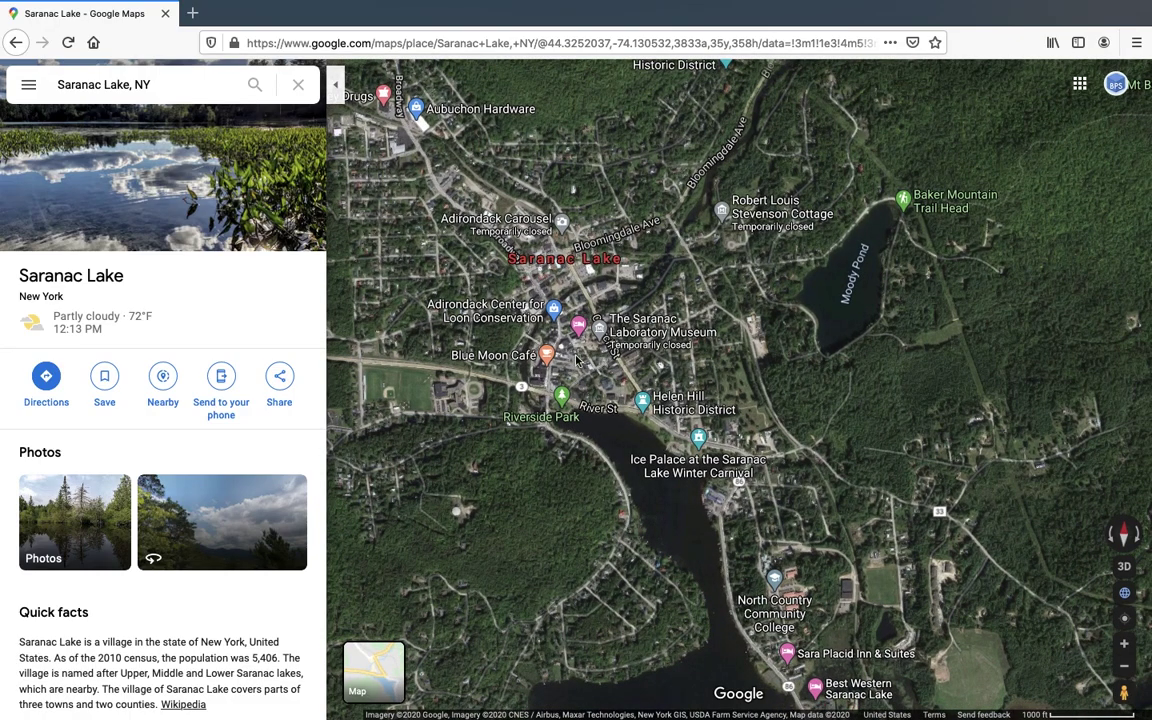
Step: Inspect the downtown street layout along Broadway, Main Street and Church Street, including the northern stretch of Broadway
{"action": "scroll", "coordinate": [556, 298], "scroll_direction": "up", "scroll_amount": 2}
{"action": "scroll", "coordinate": [576, 330], "scroll_direction": "up", "scroll_amount": 2}
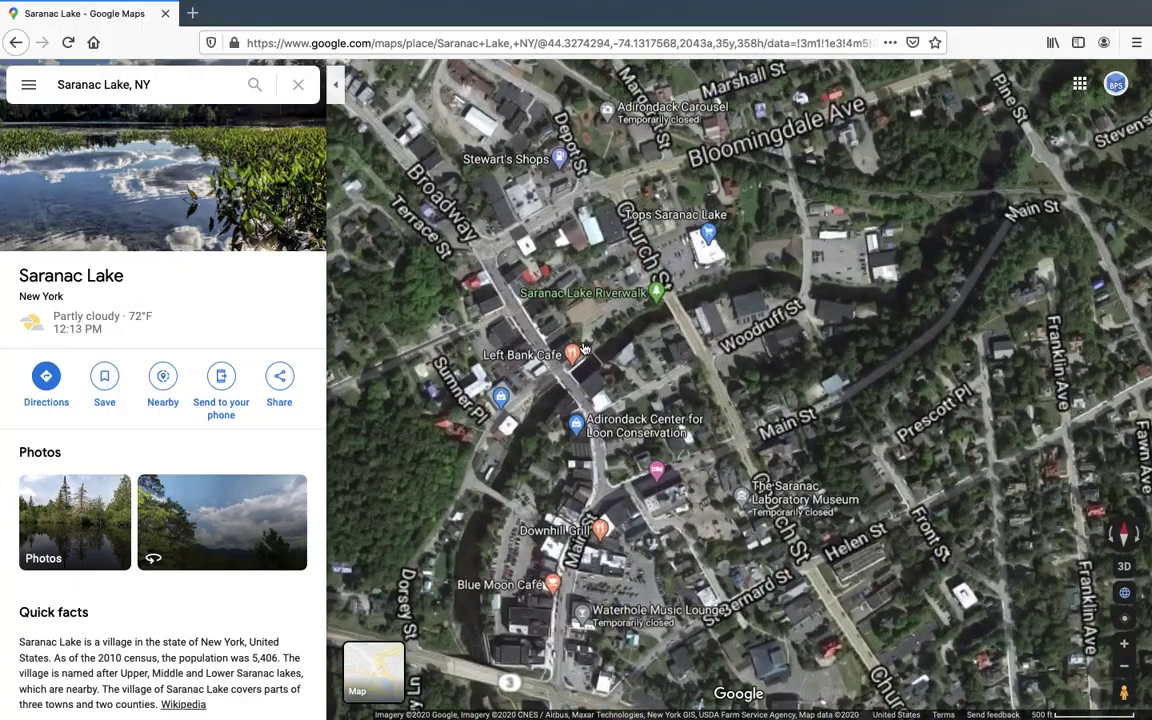
{"action": "scroll", "coordinate": [519, 232], "scroll_direction": "down", "scroll_amount": 4}
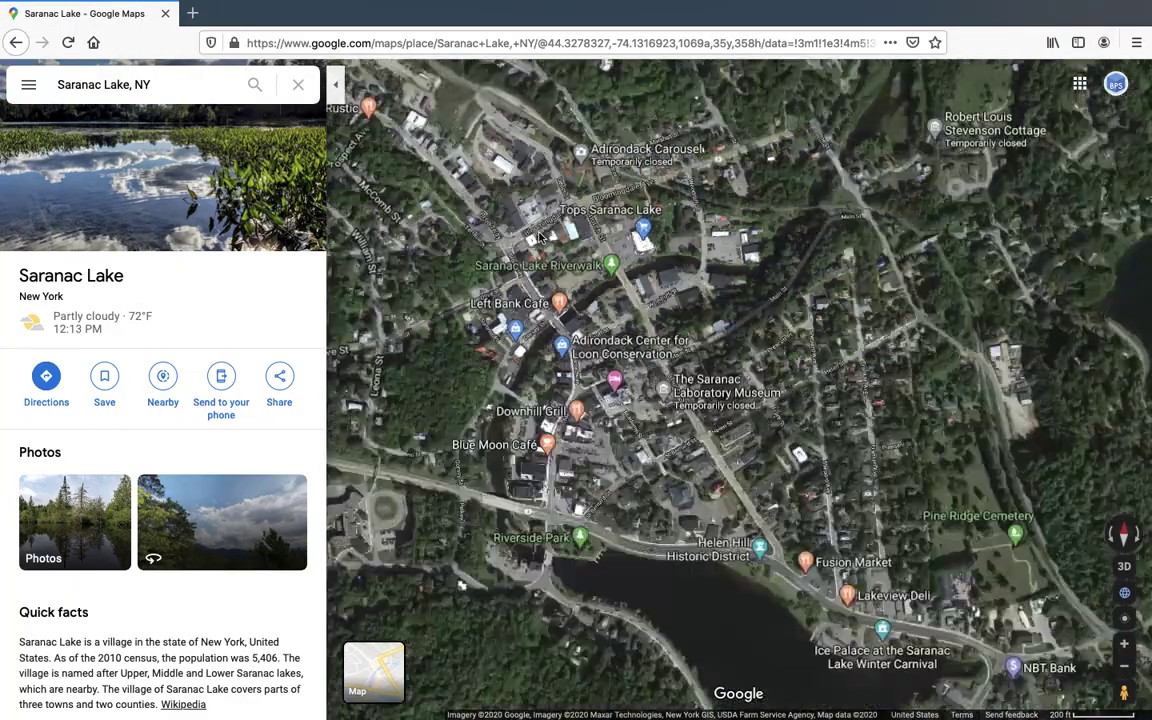
{"action": "left_click_drag", "start_coordinate": [519, 232], "coordinate": [591, 410]}
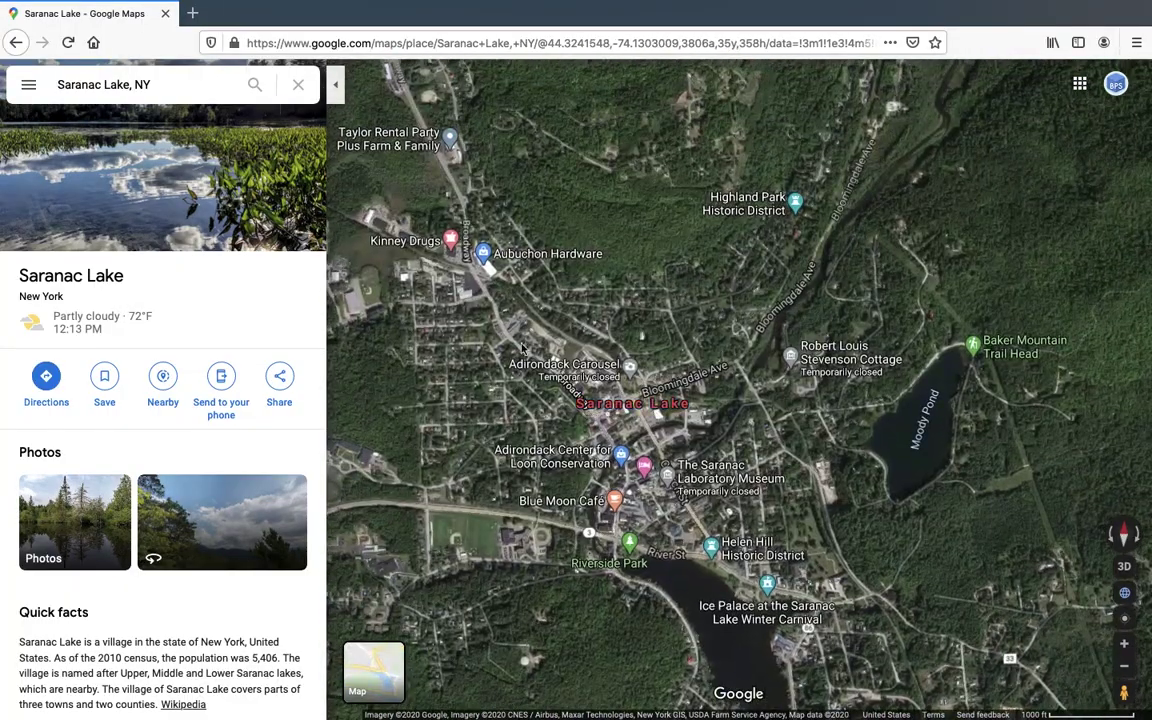
{"action": "mouse_move", "coordinate": [791, 626]}
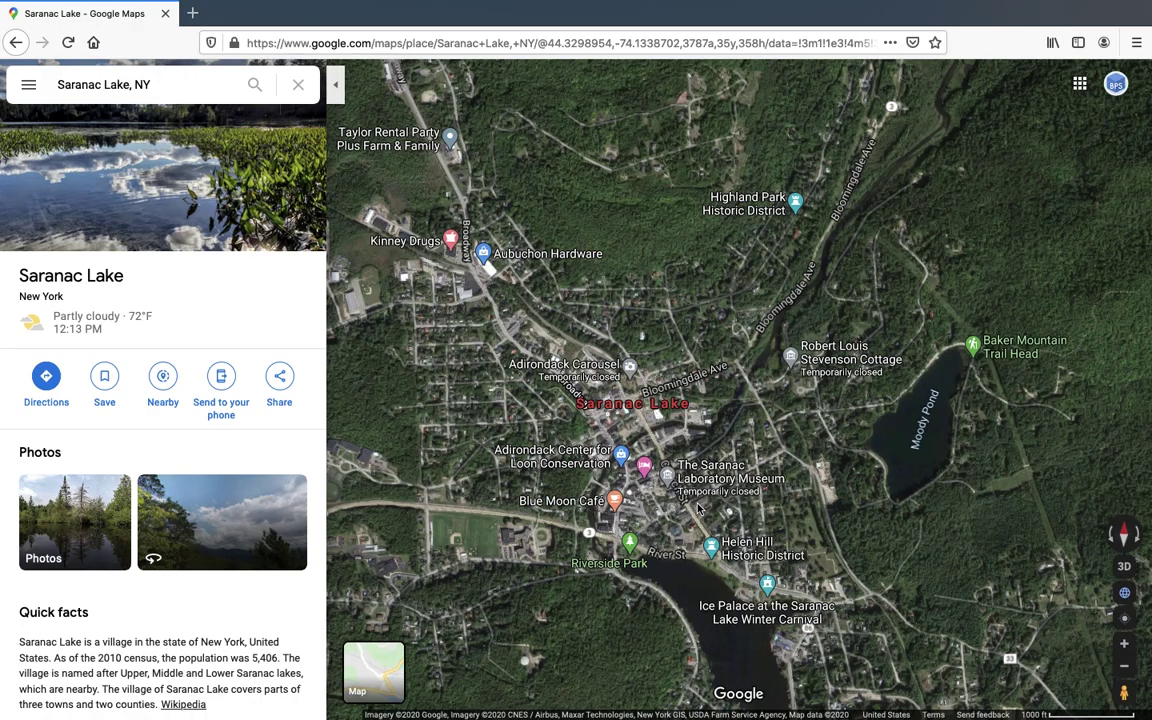
{"action": "mouse_move", "coordinate": [615, 500]}
{"action": "scroll", "coordinate": [615, 500], "scroll_direction": "up", "scroll_amount": 2}
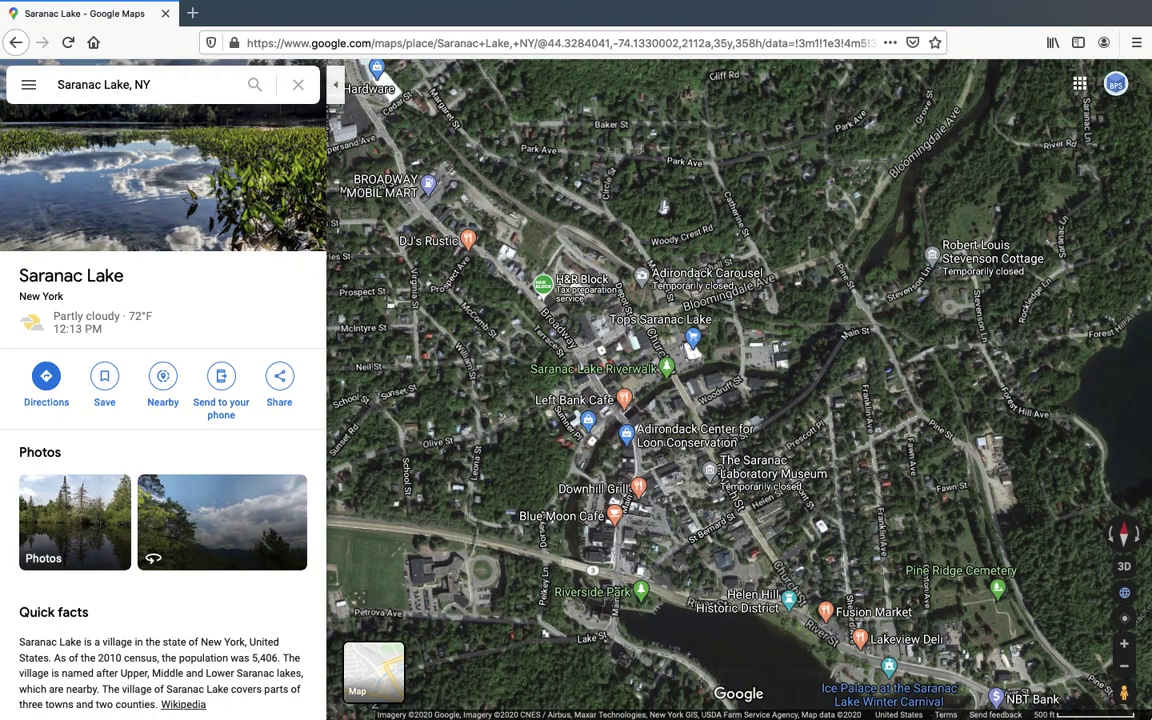
Step: Enter Street View on Main Street just south of the Blue Moon Café in Saranac Lake
{"action": "left_click", "coordinate": [1122, 690]}
{"action": "scroll", "coordinate": [617, 553], "scroll_direction": "up", "scroll_amount": 3}
{"action": "left_click", "coordinate": [615, 553]}
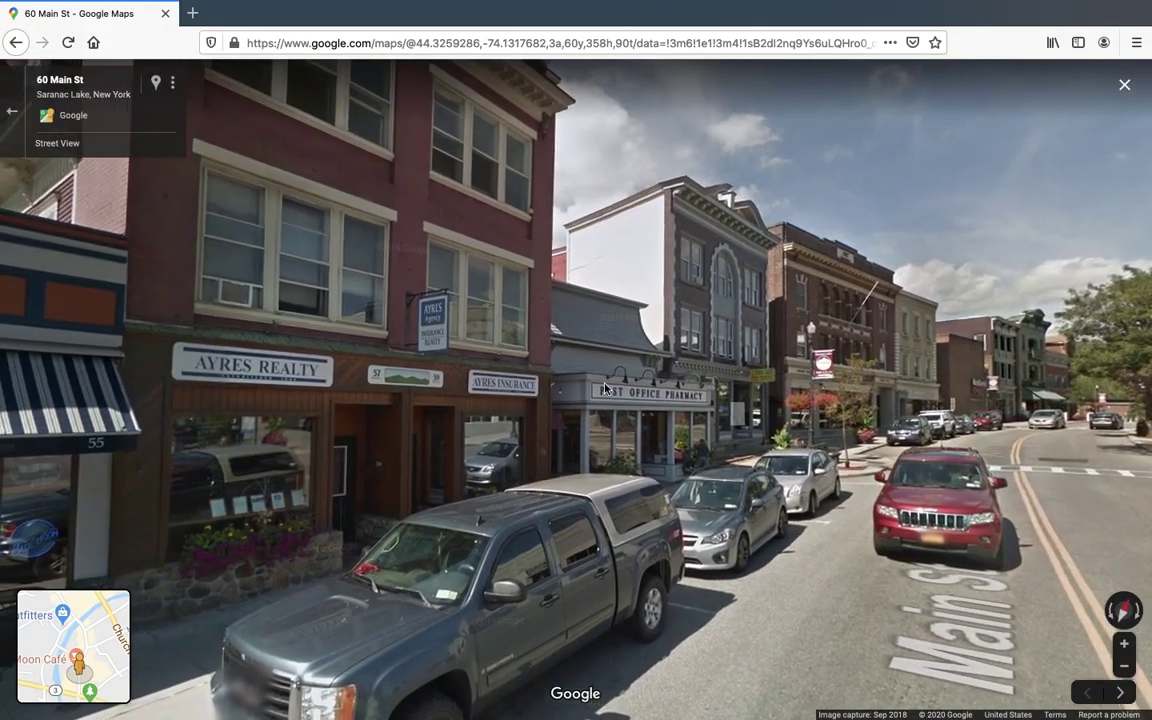
Step: Survey the Main Street storefronts from 60 to 66 Main St in Street View and return to the satellite map
{"action": "left_click_drag", "start_coordinate": [604, 388], "coordinate": [760, 420]}
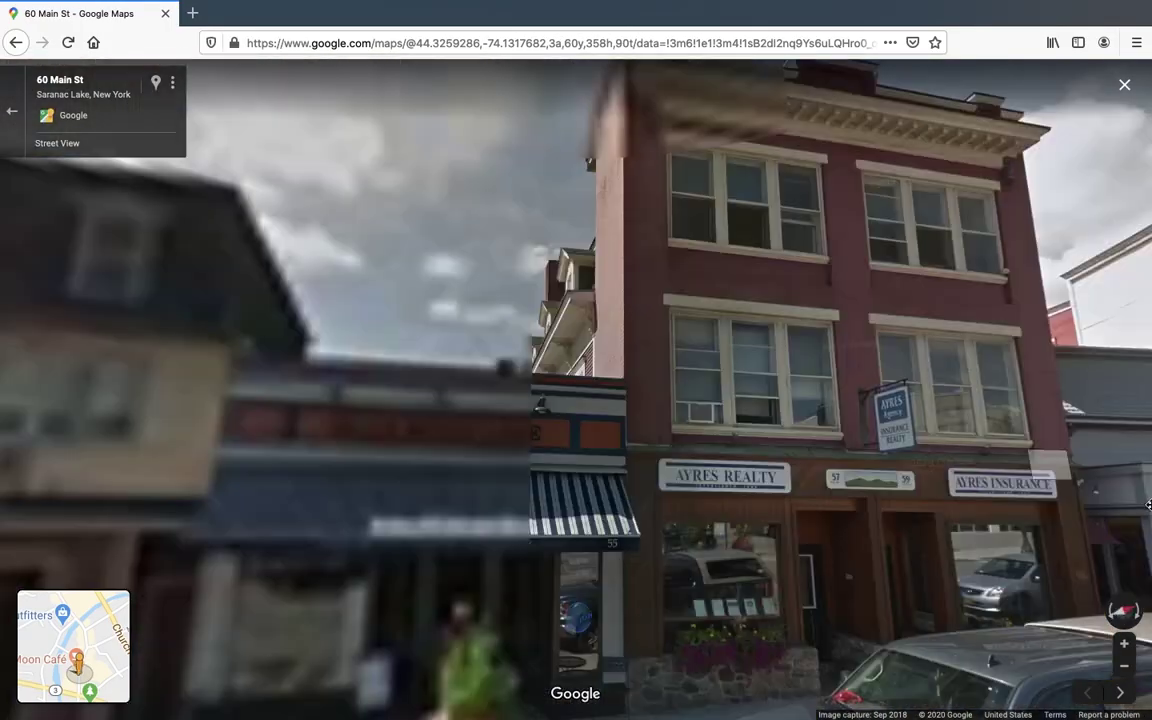
{"action": "left_click_drag", "start_coordinate": [560, 470], "coordinate": [906, 235]}
{"action": "left_click_drag", "start_coordinate": [363, 512], "coordinate": [863, 466]}
{"action": "key", "text": "Left"}
{"action": "key", "text": "Left"}
{"action": "key", "text": "Left"}
{"action": "key", "text": "Left"}
{"action": "key", "text": "Left"}
{"action": "key", "text": "Left"}
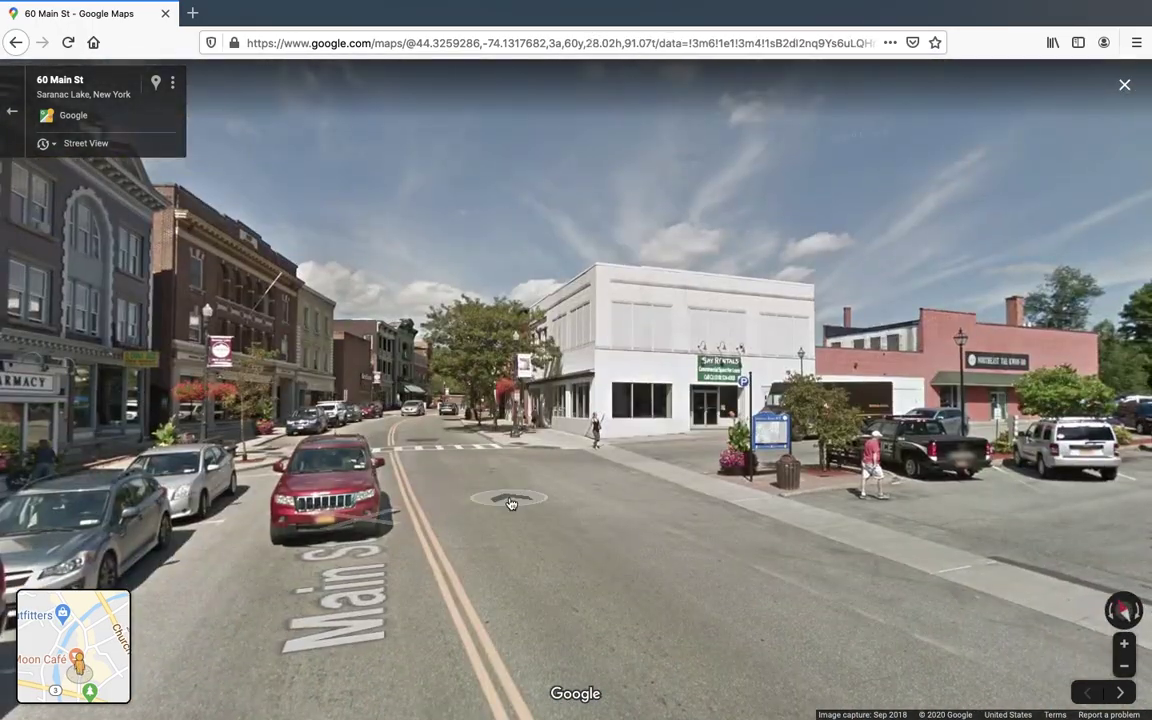
{"action": "left_click", "coordinate": [418, 403]}
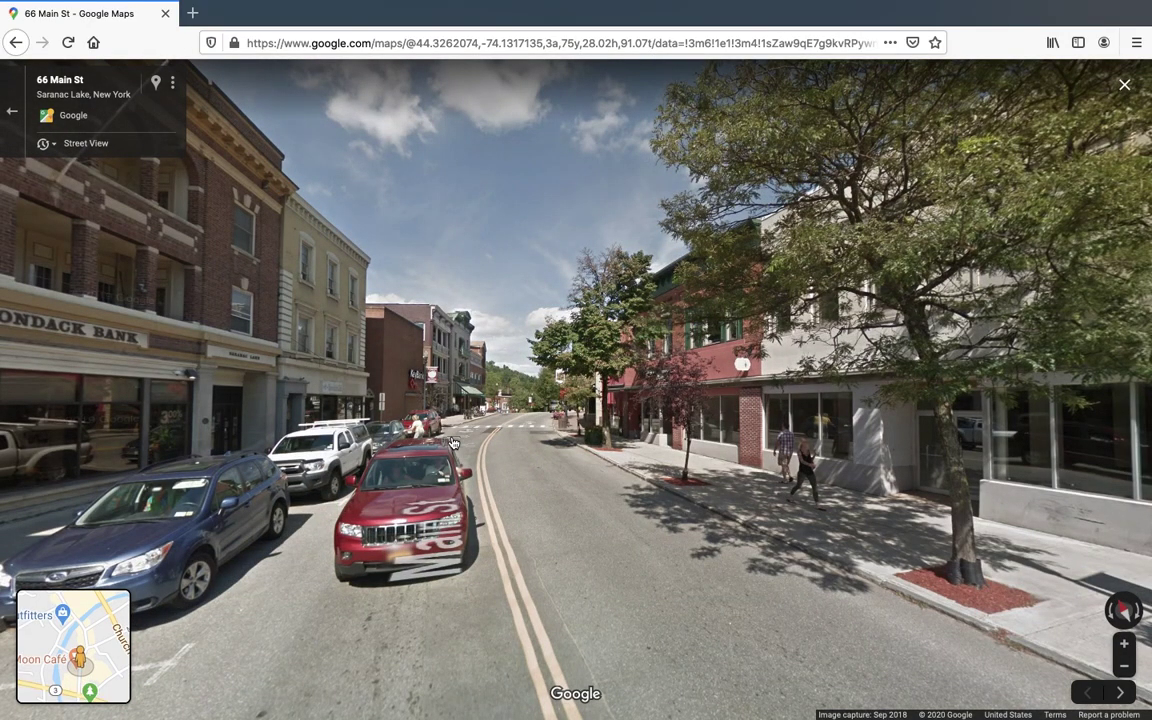
{"action": "left_click", "coordinate": [8, 111]}
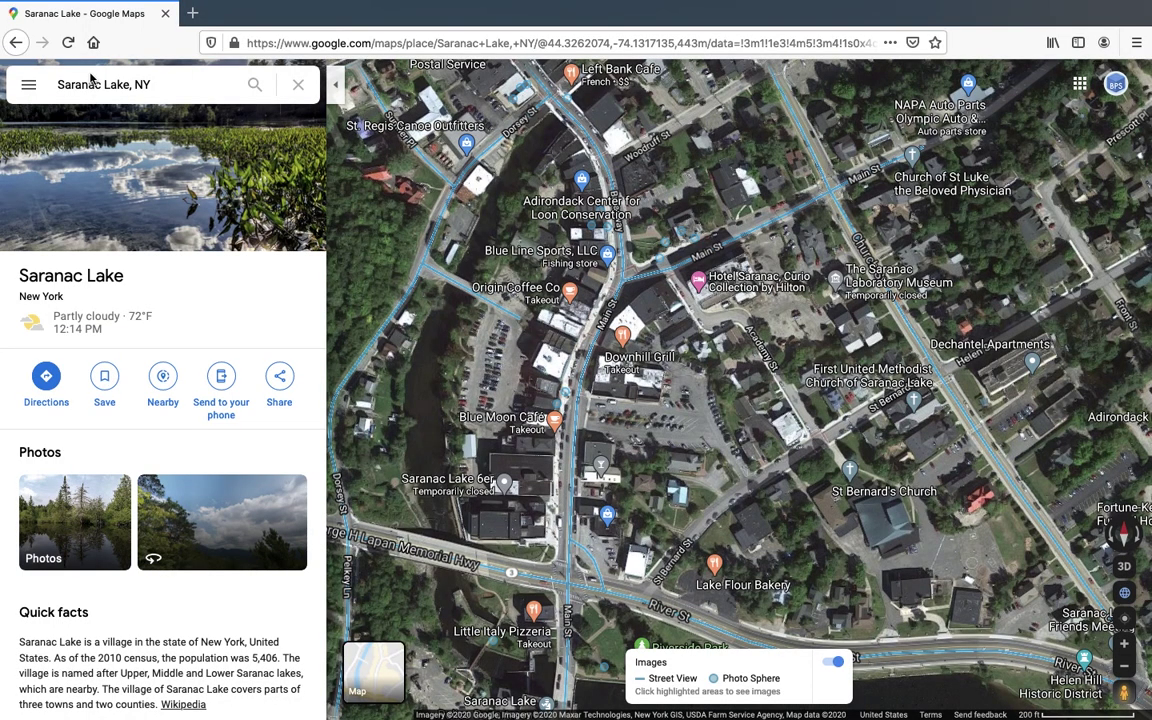
Step: Examine the downtown blocks along Broadway and Main Street, closing in on the buildings around Hotel Saranac
{"action": "scroll", "coordinate": [450, 338], "scroll_direction": "down", "scroll_amount": 2}
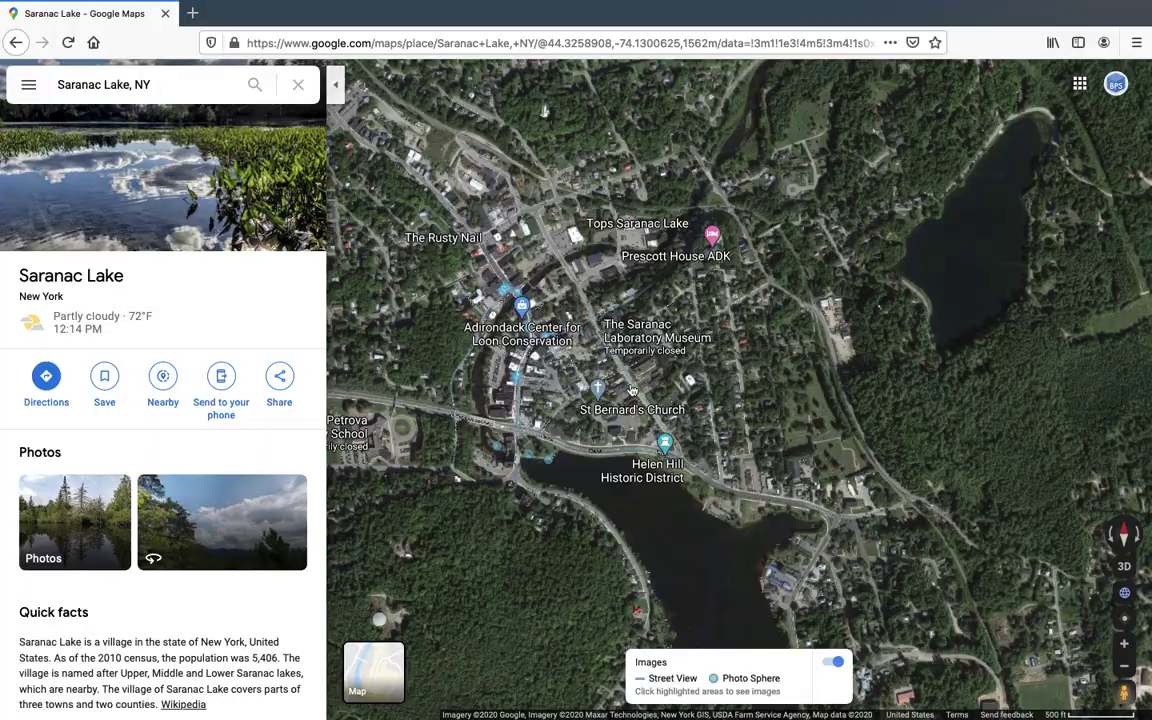
{"action": "scroll", "coordinate": [632, 390], "scroll_direction": "up", "scroll_amount": 3}
{"action": "scroll", "coordinate": [575, 289], "scroll_direction": "down", "scroll_amount": 3}
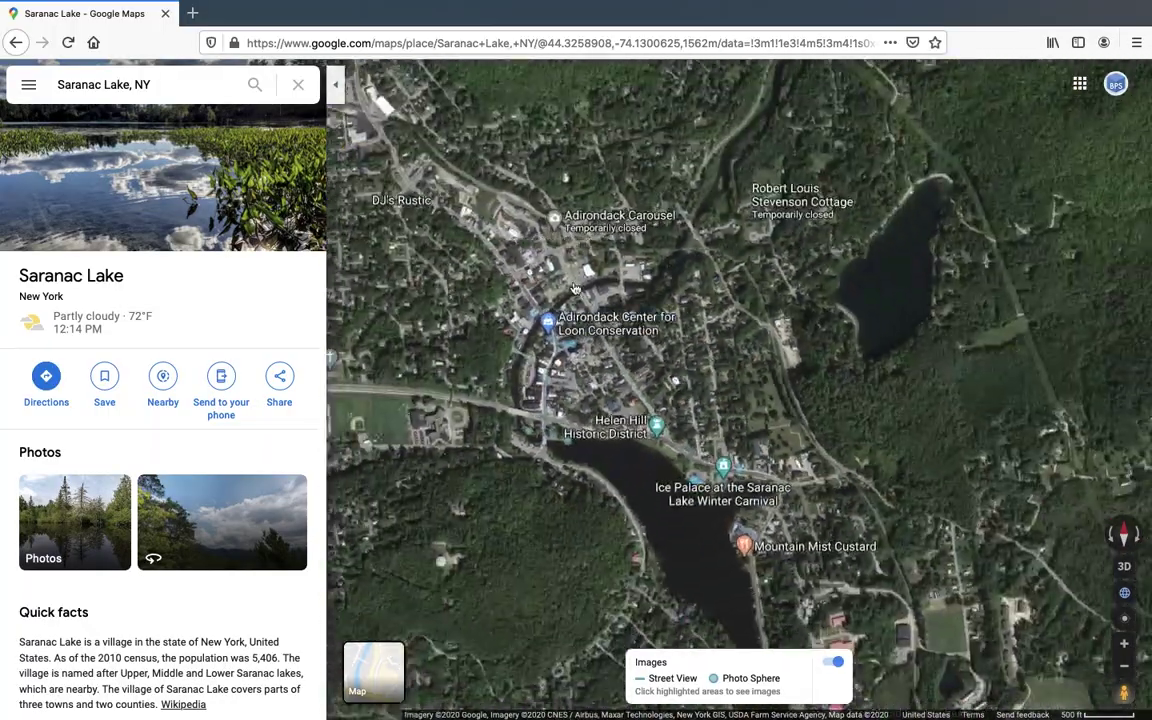
{"action": "scroll", "coordinate": [575, 289], "scroll_direction": "up", "scroll_amount": 2}
{"action": "scroll", "coordinate": [548, 292], "scroll_direction": "up", "scroll_amount": 2}
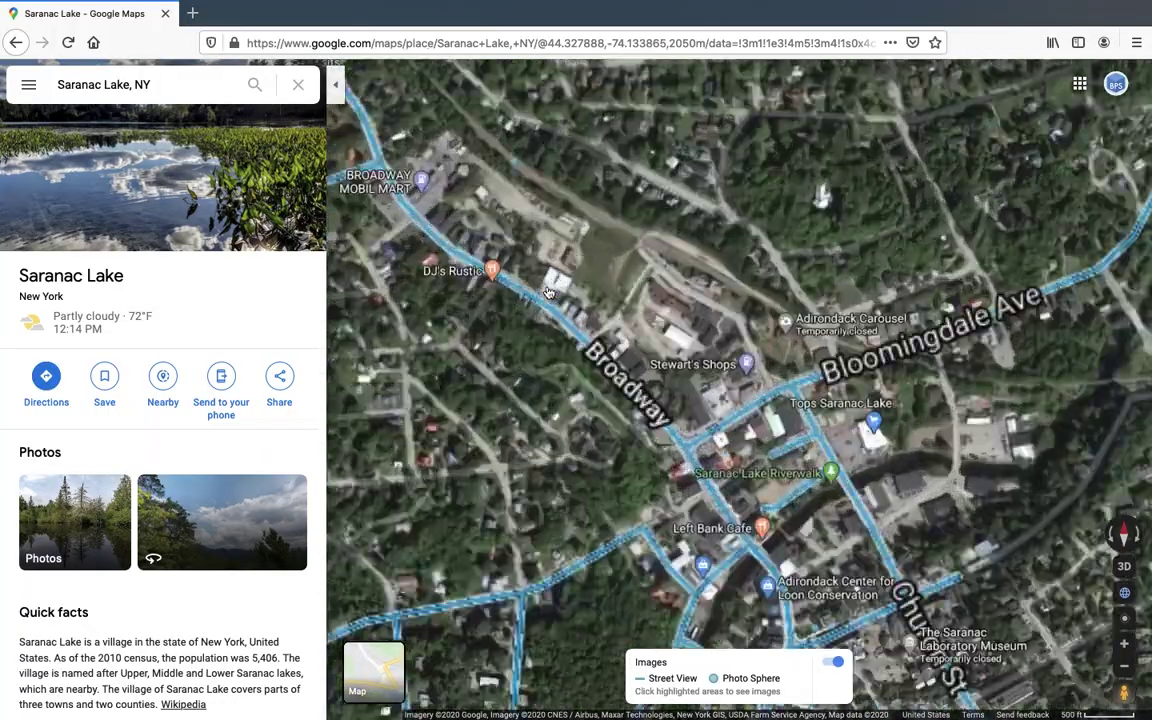
{"action": "scroll", "coordinate": [695, 432], "scroll_direction": "up", "scroll_amount": 3}
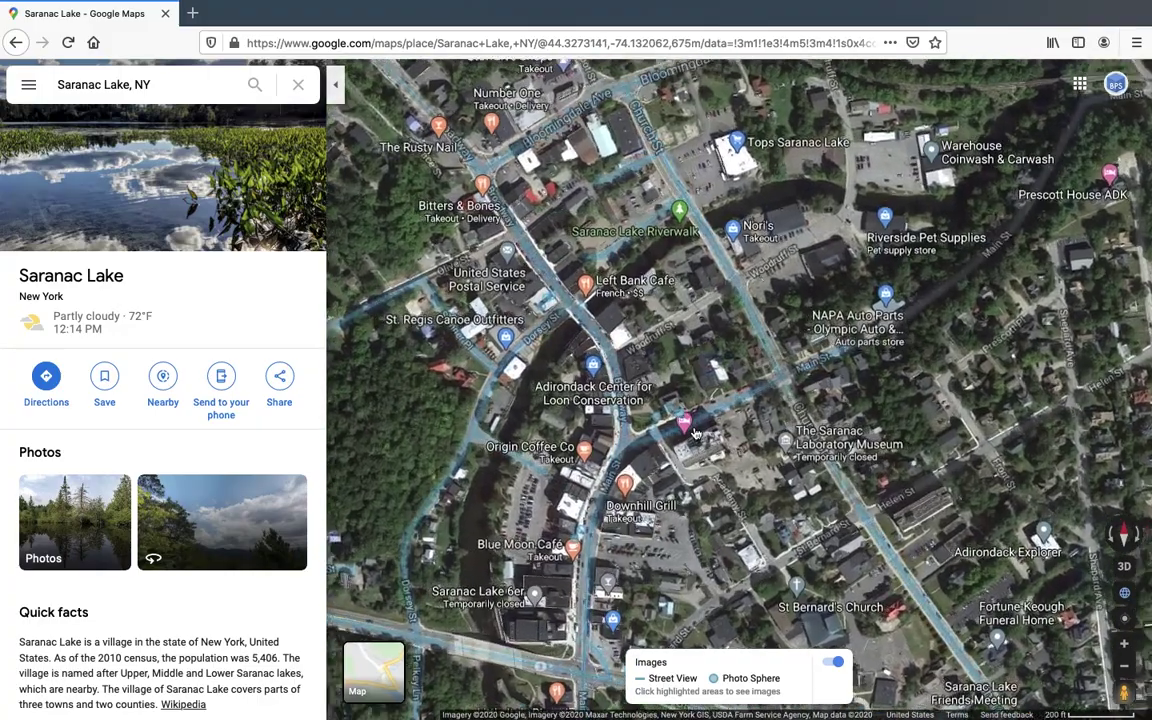
{"action": "scroll", "coordinate": [695, 432], "scroll_direction": "up", "scroll_amount": 3}
{"action": "mouse_move", "coordinate": [683, 436]}
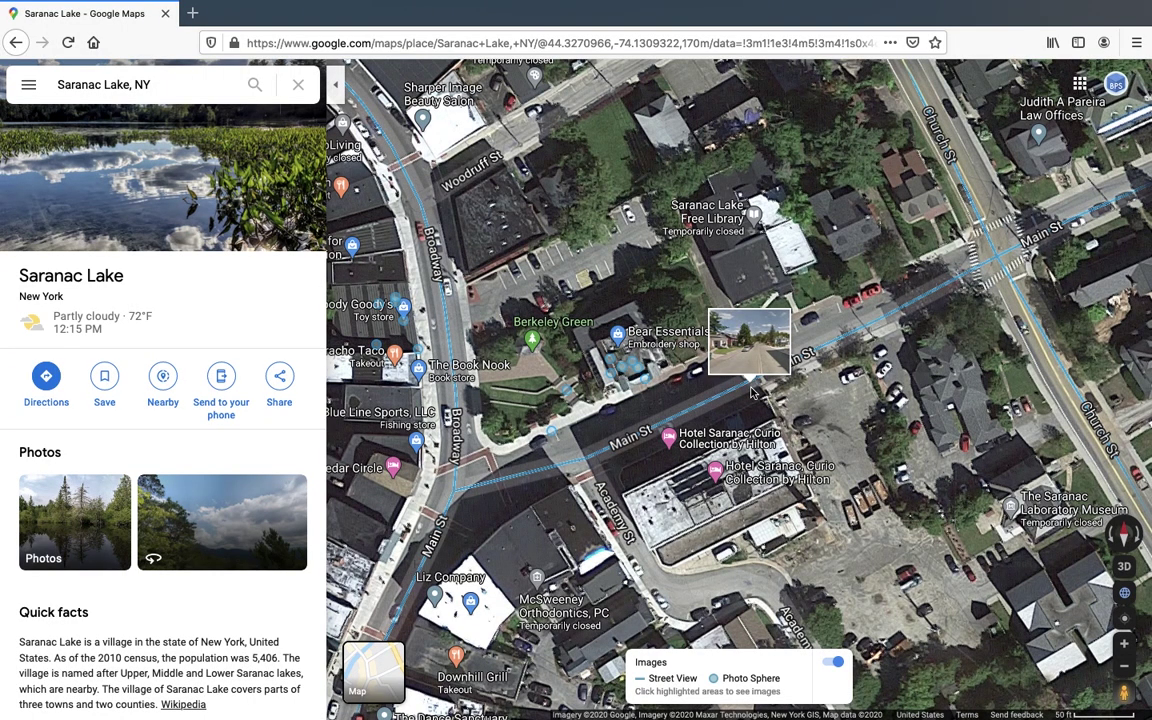
Step: Compare the residential streets west of downtown with the denser blocks along Dorsey Street and Main Street
{"action": "scroll", "coordinate": [752, 392], "scroll_direction": "down", "scroll_amount": 5}
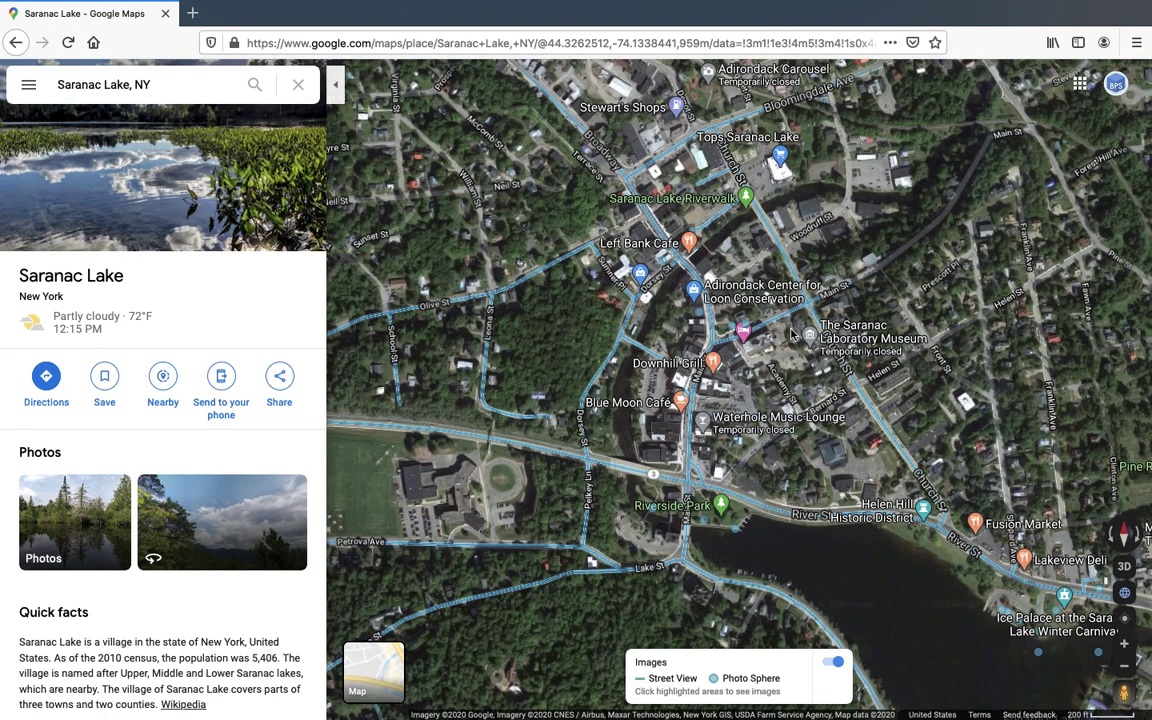
{"action": "left_click_drag", "start_coordinate": [602, 216], "coordinate": [989, 378]}
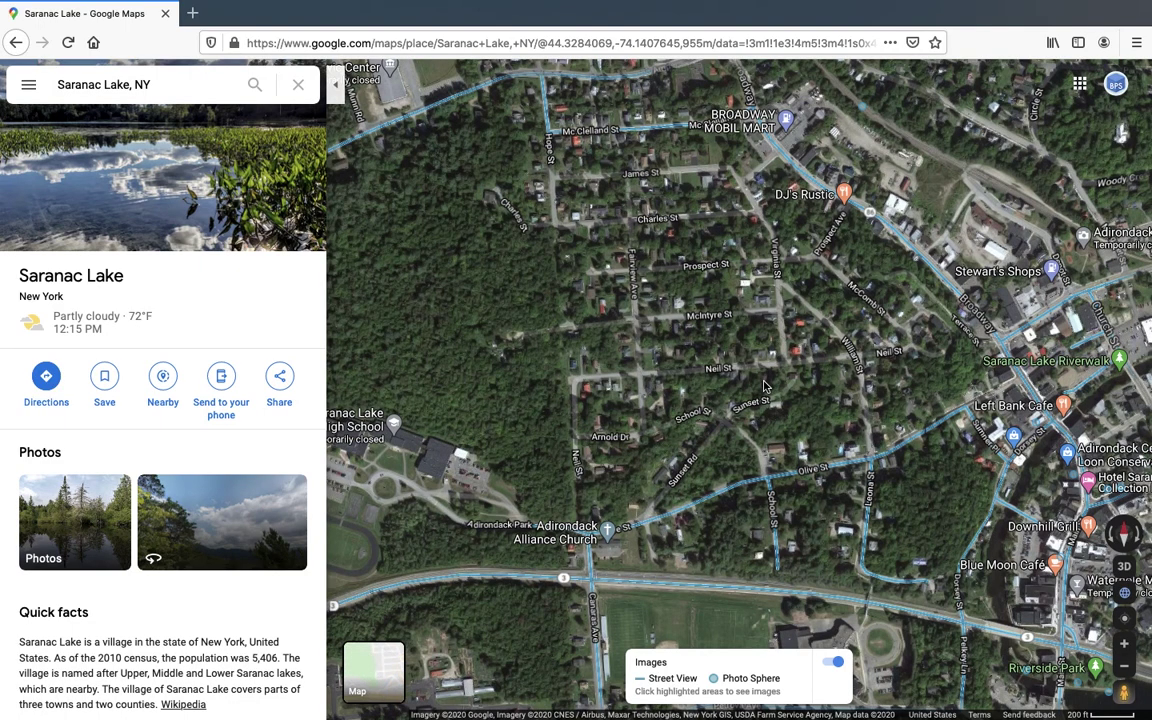
{"action": "left_click_drag", "start_coordinate": [764, 386], "coordinate": [582, 271]}
{"action": "scroll", "coordinate": [822, 440], "scroll_direction": "up", "scroll_amount": 3}
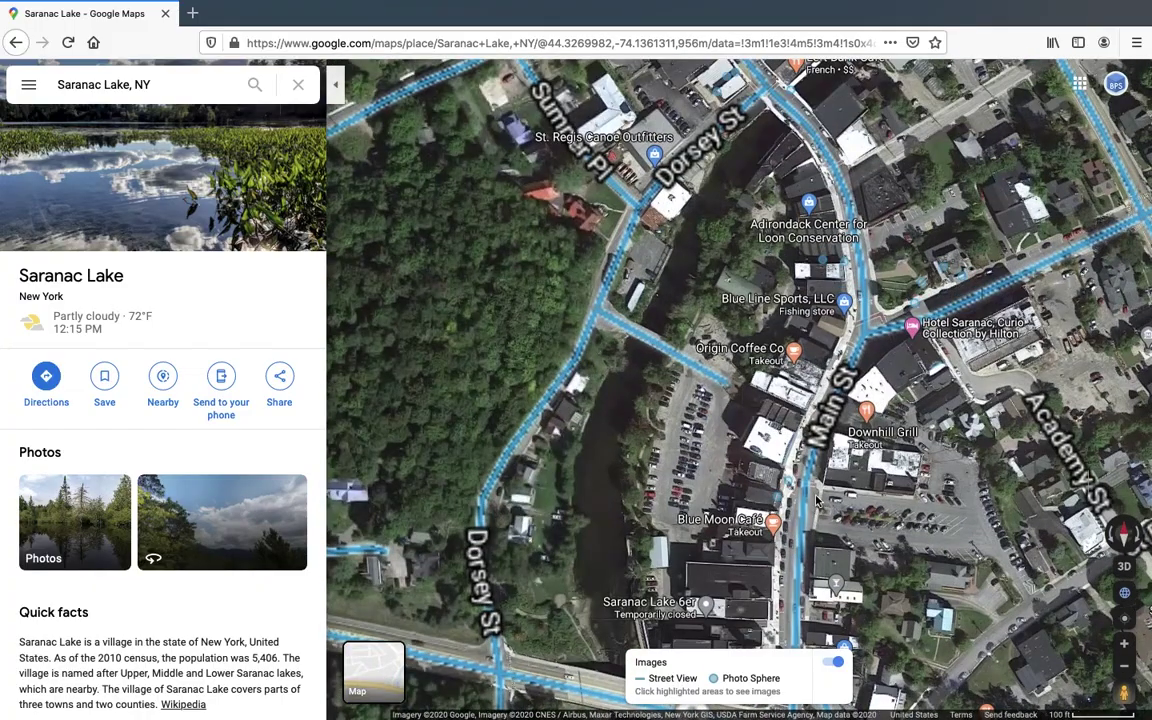
{"action": "scroll", "coordinate": [822, 440], "scroll_direction": "down", "scroll_amount": 3}
{"action": "mouse_move", "coordinate": [818, 486]}
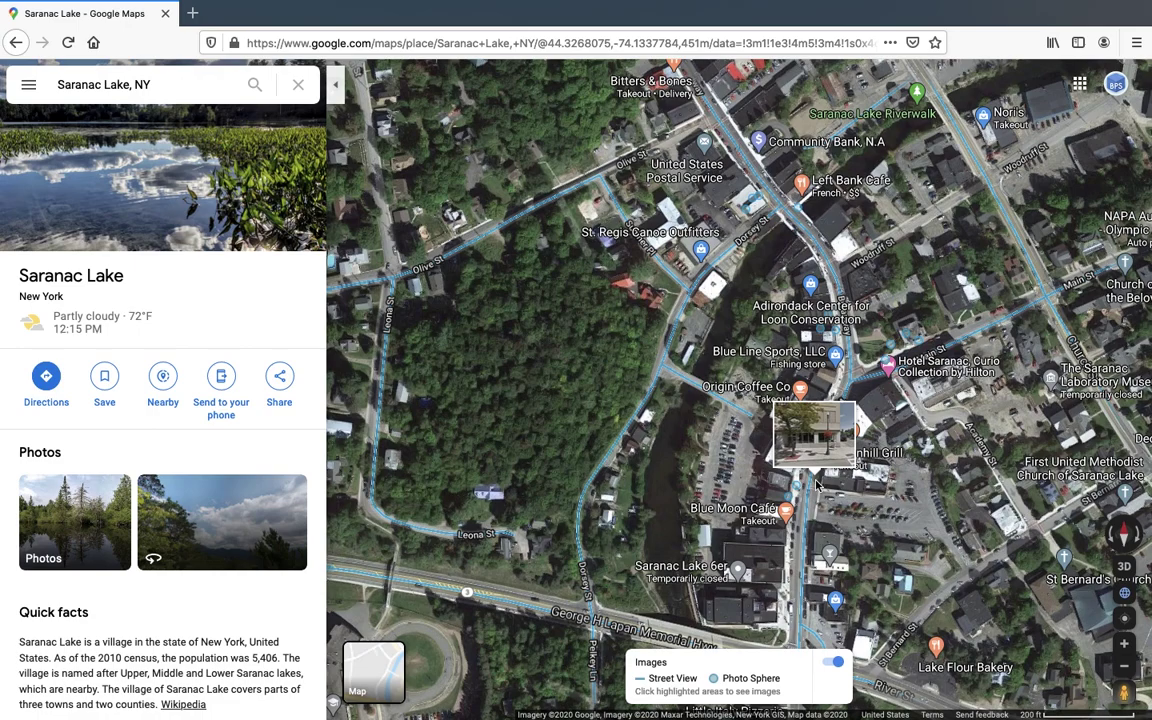
{"action": "scroll", "coordinate": [818, 486], "scroll_direction": "down", "scroll_amount": 1}
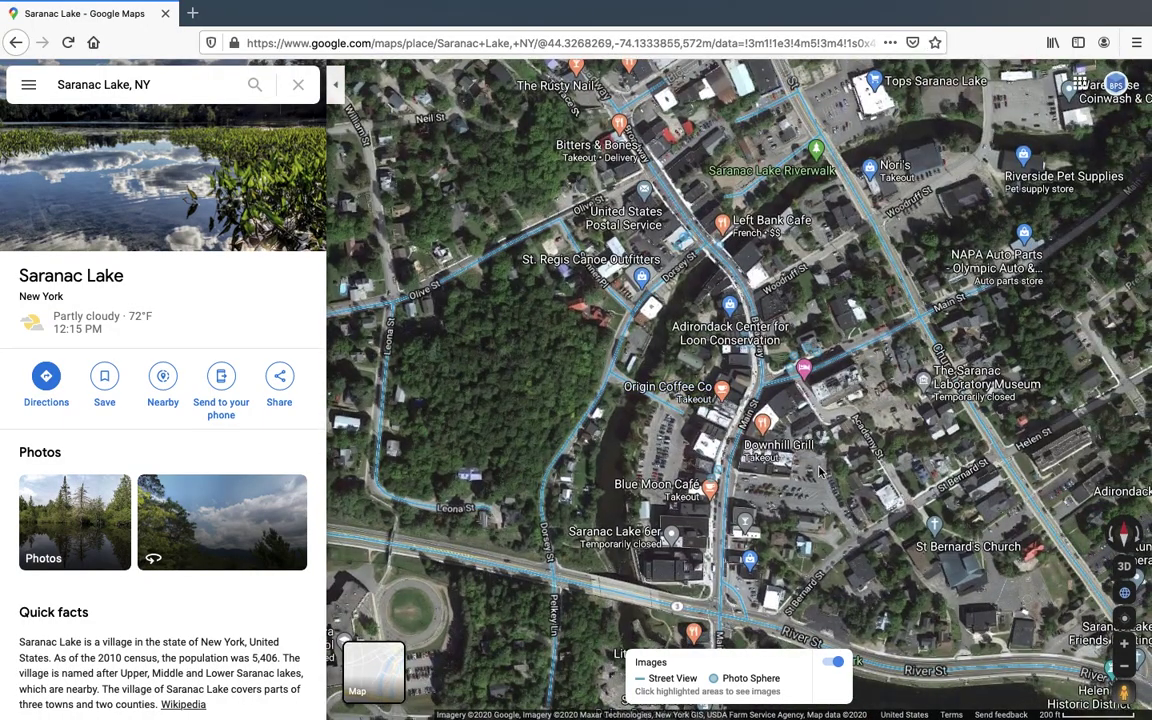
{"action": "scroll", "coordinate": [760, 510], "scroll_direction": "down", "scroll_amount": 2}
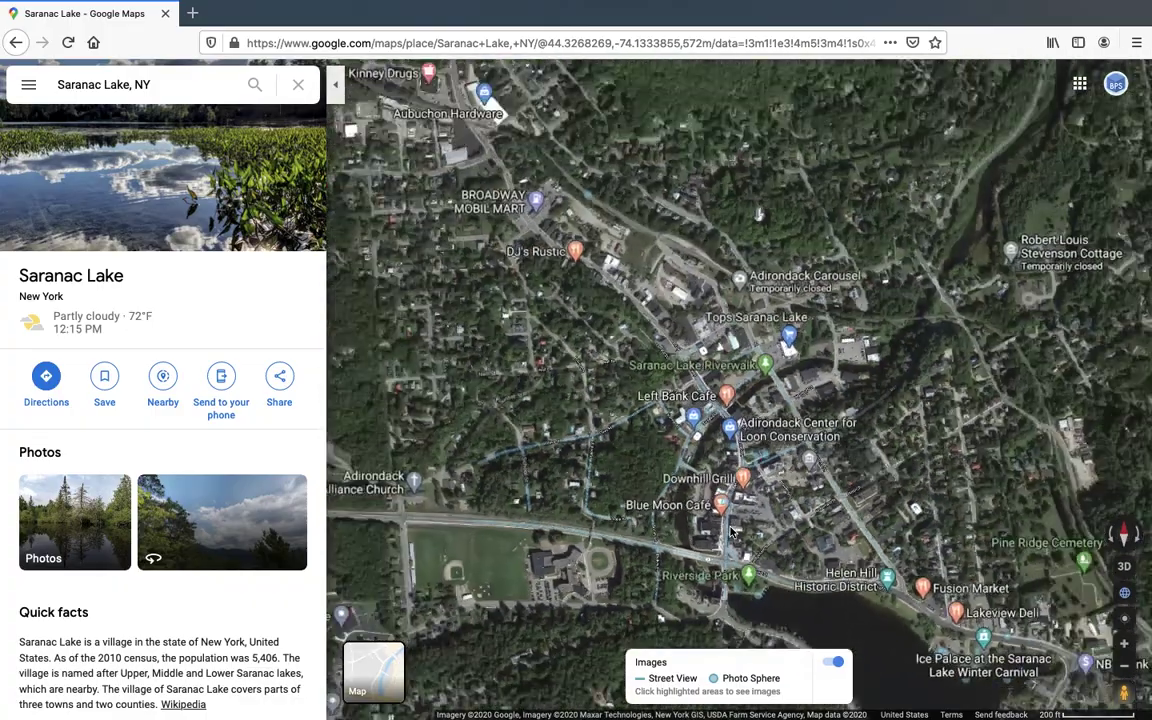
{"action": "scroll", "coordinate": [735, 530], "scroll_direction": "up", "scroll_amount": 2}
{"action": "scroll", "coordinate": [735, 530], "scroll_direction": "down", "scroll_amount": 2}
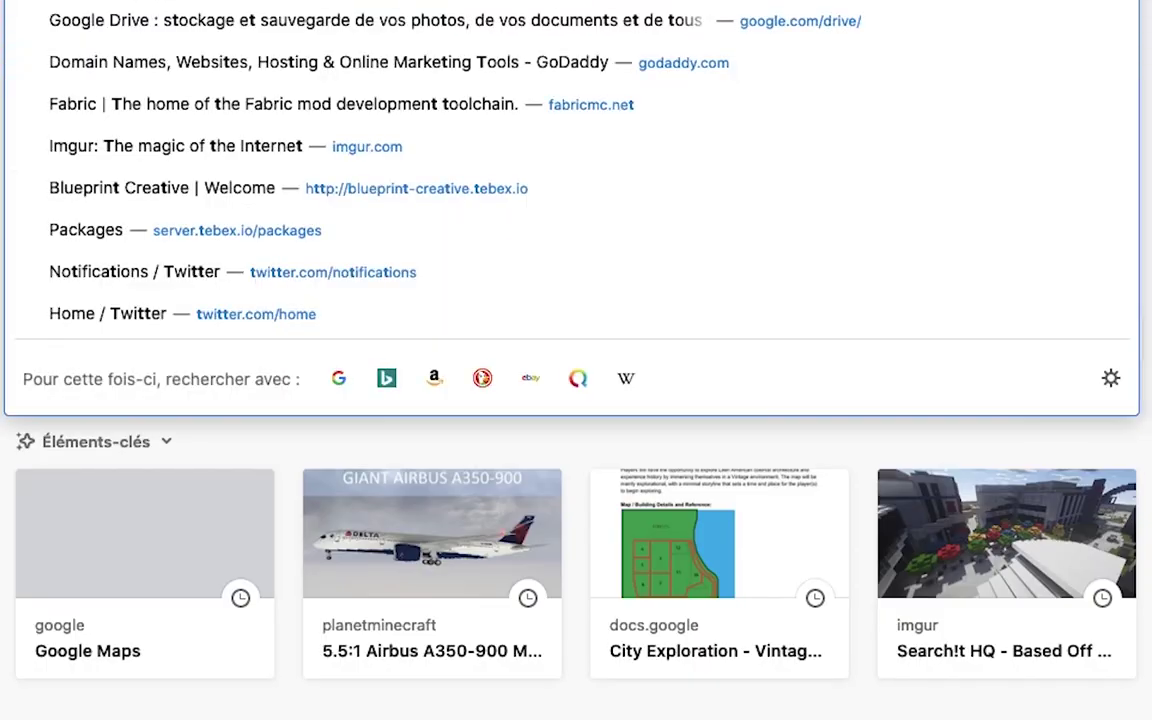
Step: Open the terrain map website in the browser using the address entry "terrain"
{"action": "type", "text": "terrain"}
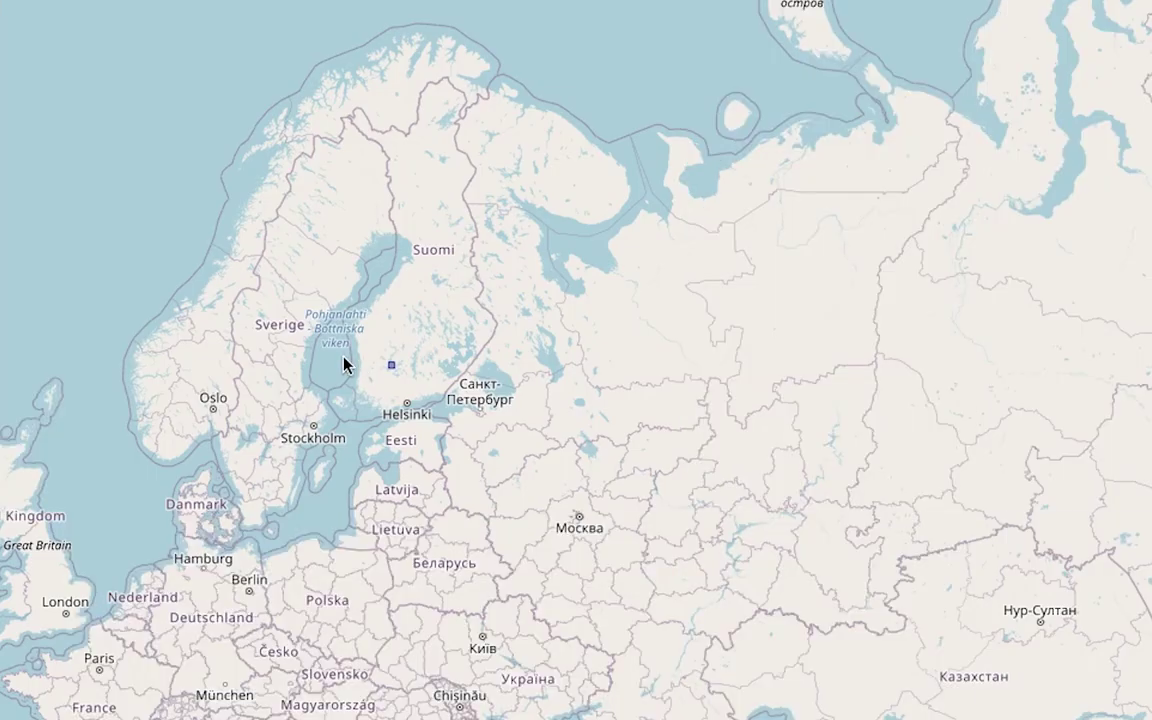
Step: Bring the map view from Europe across the Atlantic to New York State, placing the selection square south of Rochester
{"action": "mouse_move", "coordinate": [343, 364]}
{"action": "left_mouse_down"}
{"action": "mouse_move", "coordinate": [630, 324]}
{"action": "mouse_move", "coordinate": [205, 465]}
{"action": "left_mouse_up"}
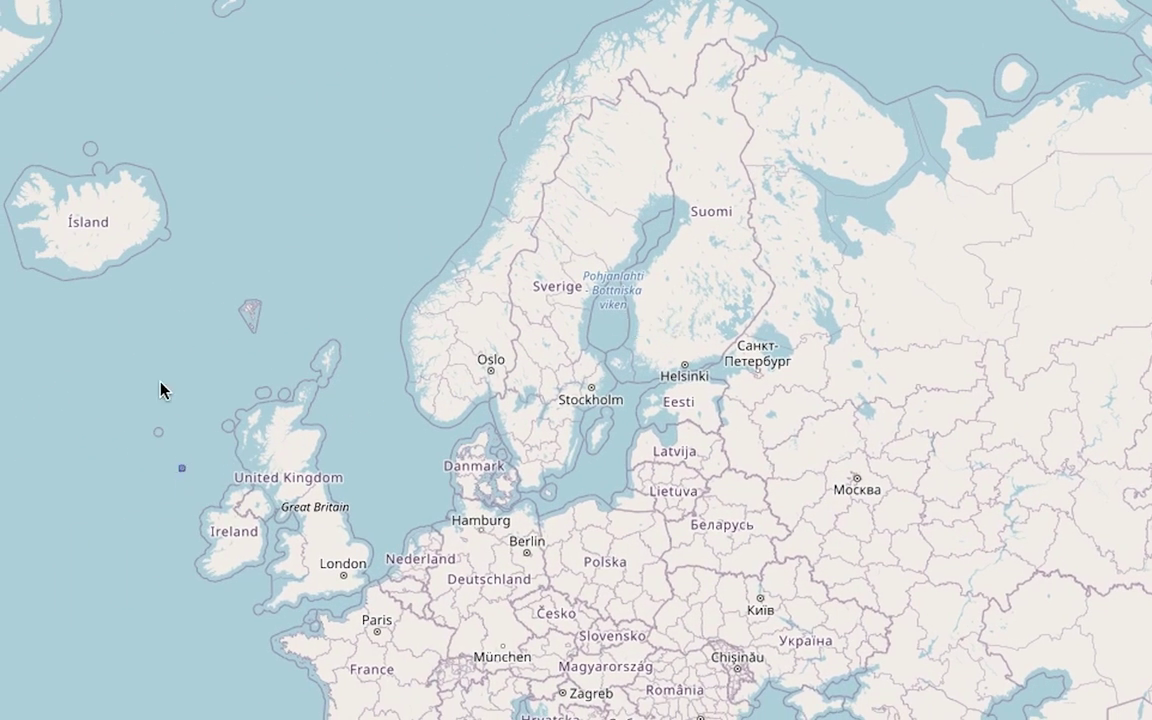
{"action": "left_click_drag", "start_coordinate": [162, 391], "coordinate": [545, 121]}
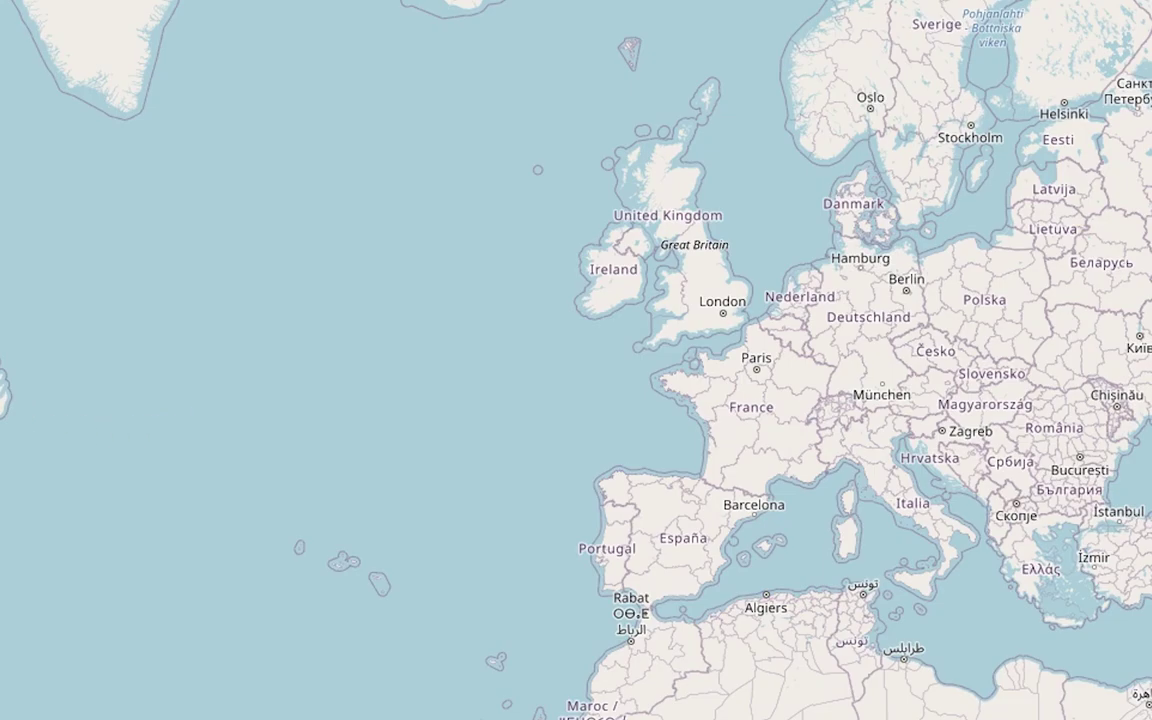
{"action": "left_click_drag", "start_coordinate": [150, 380], "coordinate": [504, 188]}
{"action": "scroll", "coordinate": [365, 291], "scroll_direction": "up", "scroll_amount": 3}
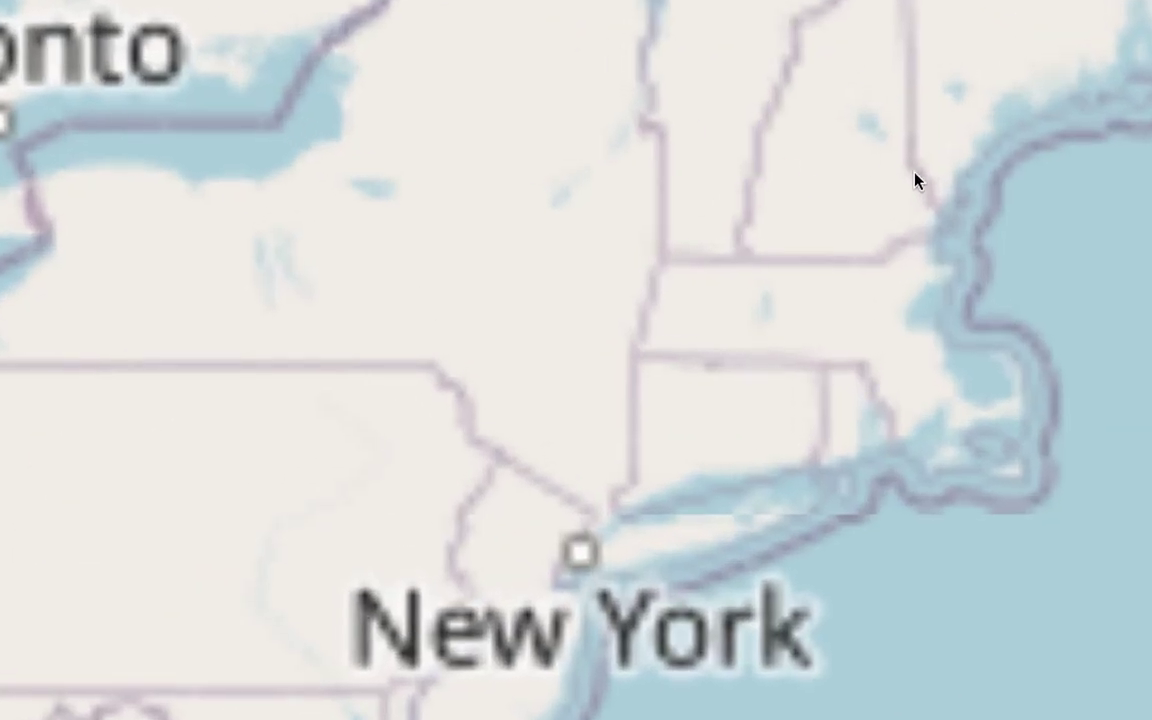
{"action": "left_click_drag", "start_coordinate": [916, 180], "coordinate": [633, 391]}
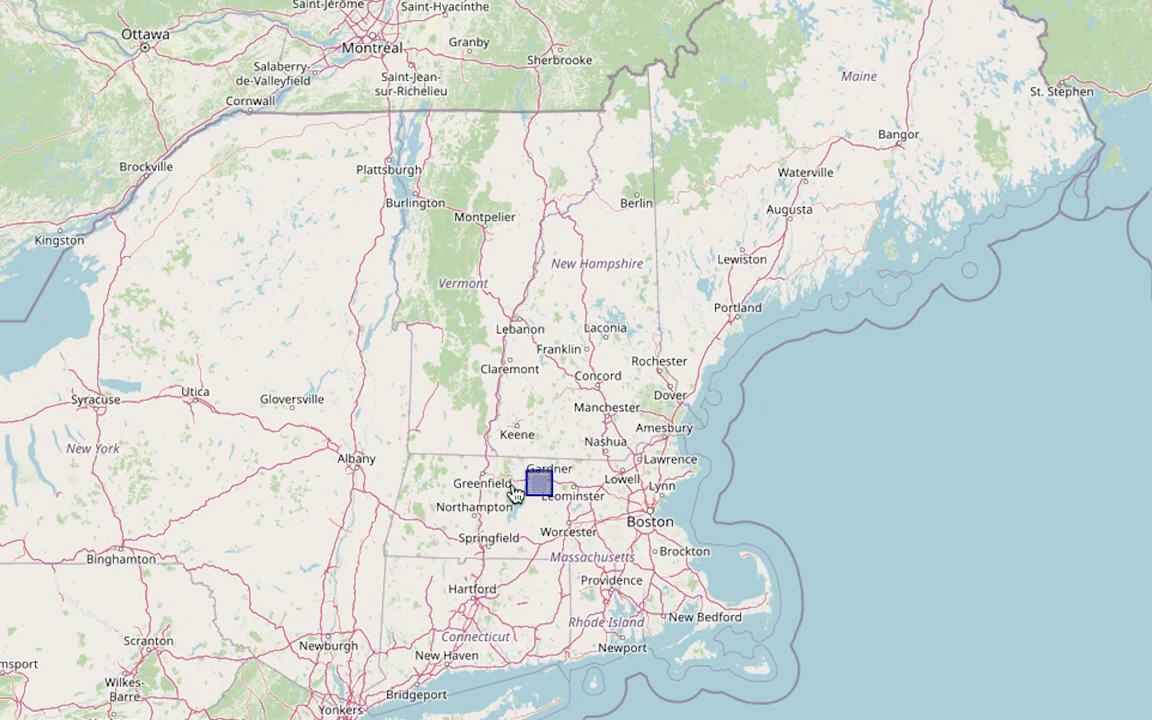
{"action": "left_click_drag", "start_coordinate": [450, 548], "coordinate": [89, 458]}
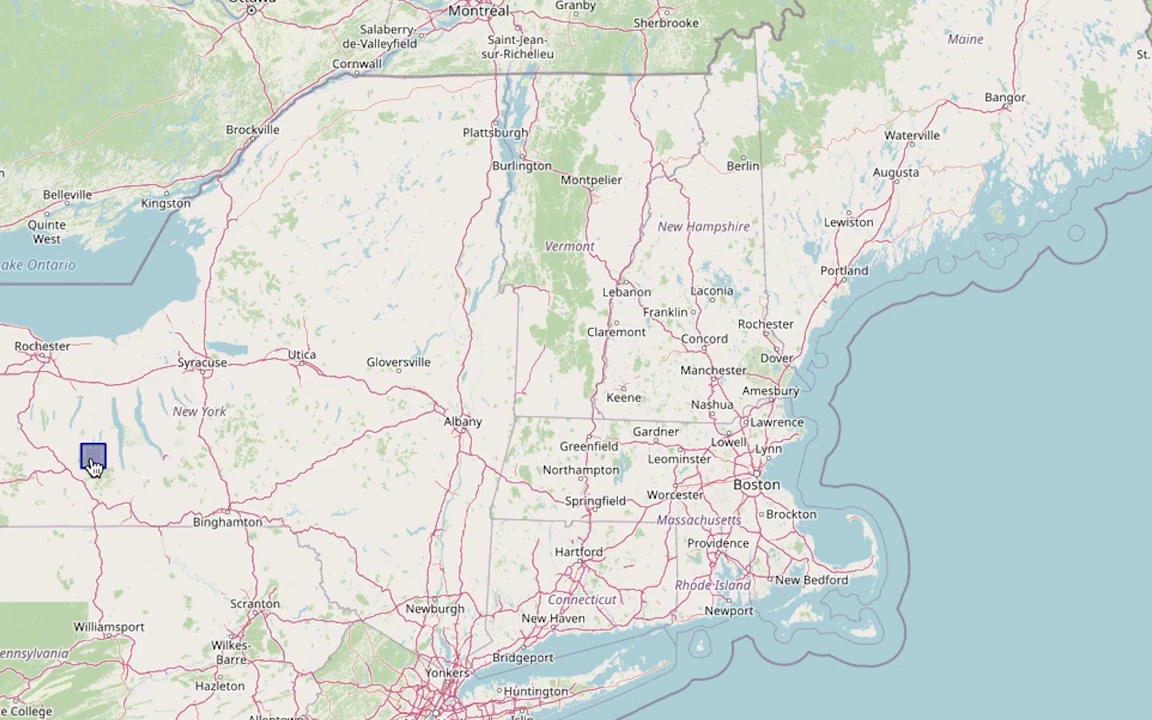
Step: Move the selection square from the Finger Lakes area to the northern part of Adirondack Park
{"action": "scroll", "coordinate": [149, 429], "scroll_direction": "up", "scroll_amount": 1}
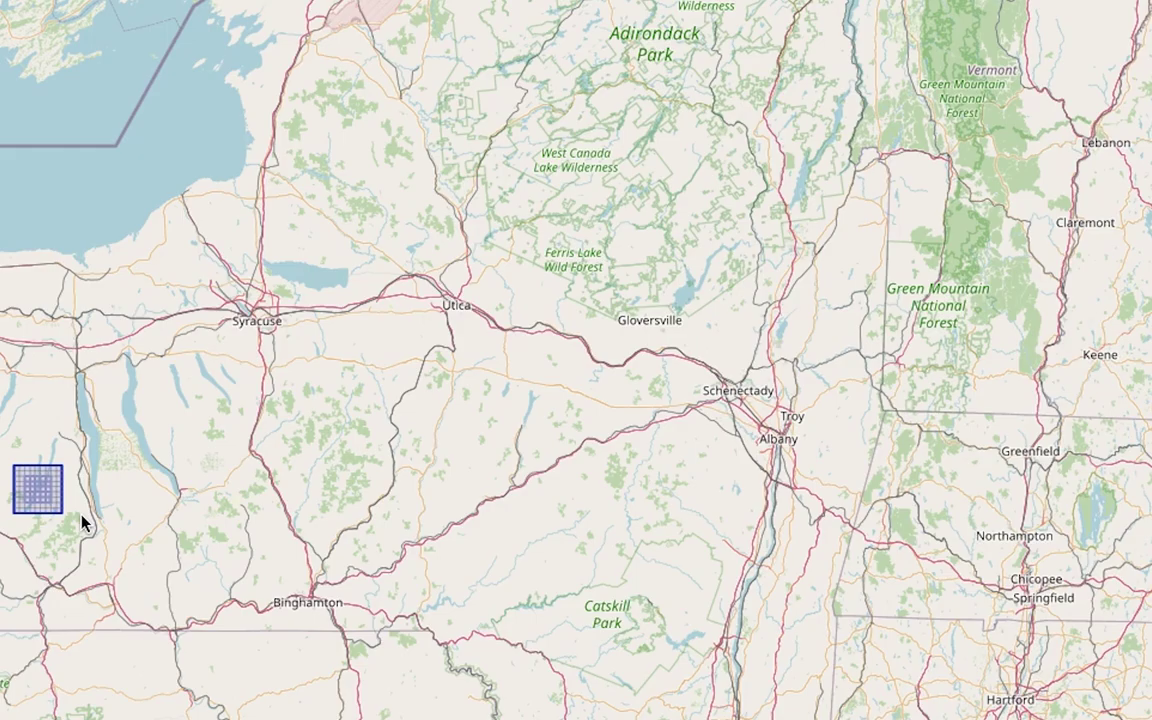
{"action": "scroll", "coordinate": [77, 477], "scroll_direction": "up", "scroll_amount": 2}
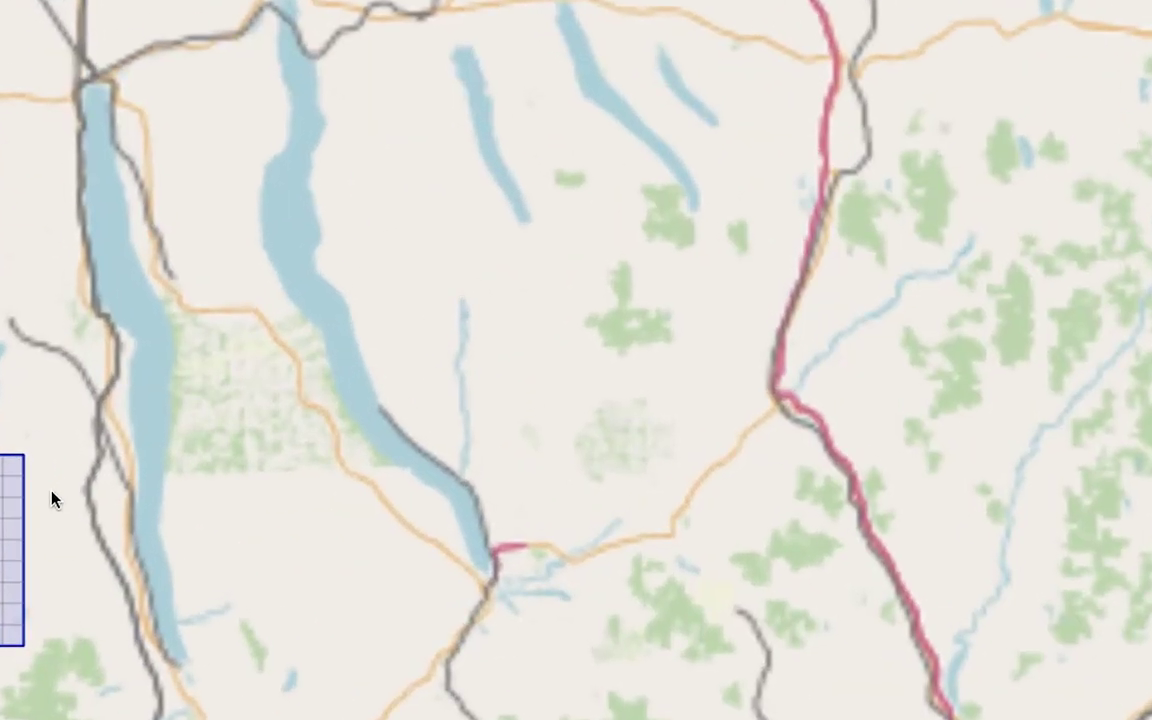
{"action": "left_click_drag", "start_coordinate": [46, 496], "coordinate": [832, 99]}
{"action": "scroll", "coordinate": [334, 392], "scroll_direction": "down", "scroll_amount": 2}
{"action": "left_click_drag", "start_coordinate": [579, 116], "coordinate": [465, 334]}
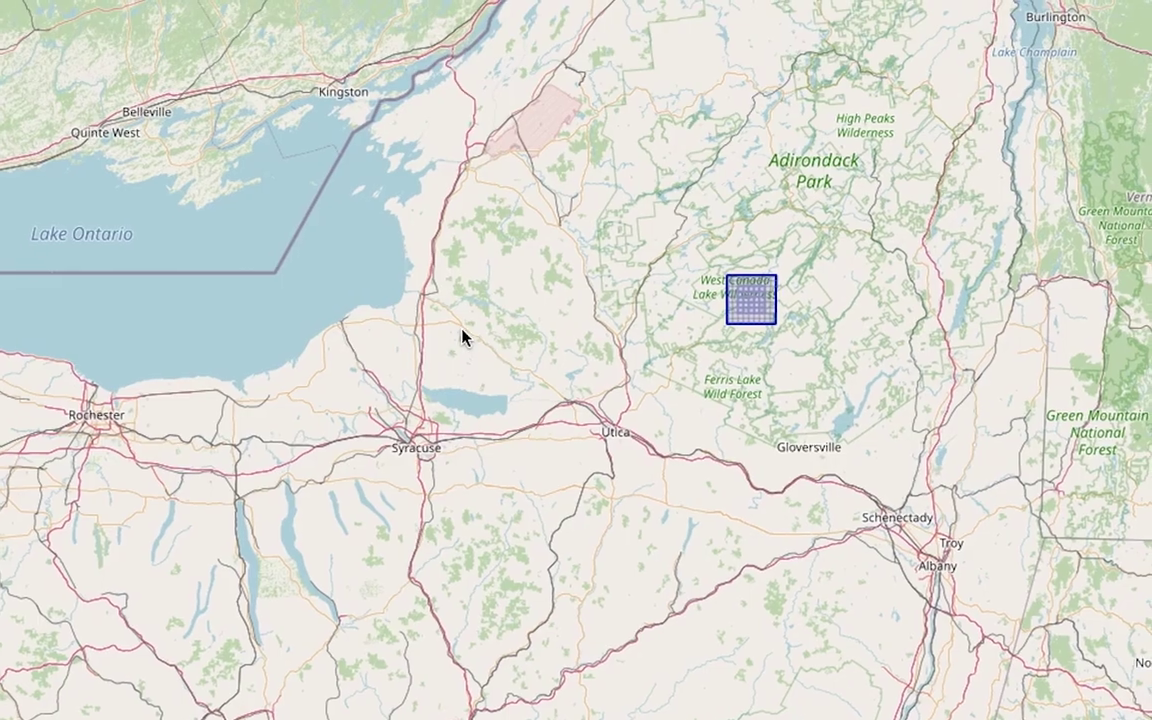
{"action": "left_click_drag", "start_coordinate": [726, 303], "coordinate": [798, 79]}
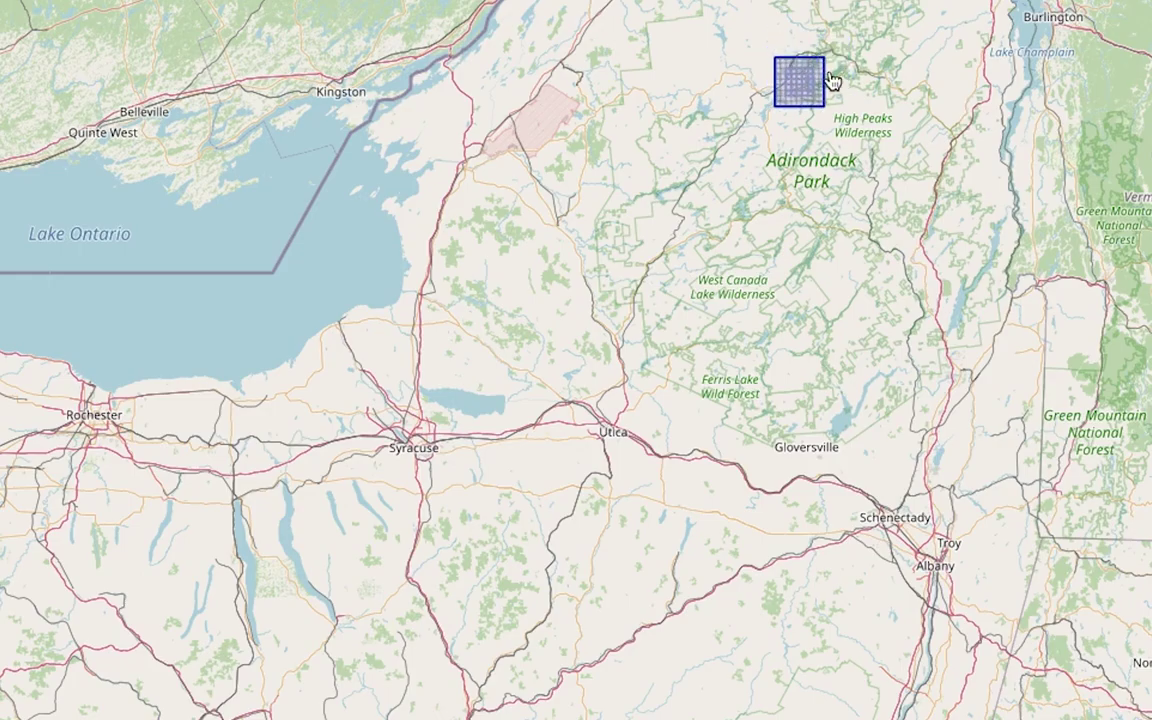
Step: Shrink the selection square to about half its width and position it over the southern part of Upper Saranac Lake
{"action": "scroll", "coordinate": [833, 80], "scroll_direction": "up", "scroll_amount": 3}
{"action": "scroll", "coordinate": [834, 79], "scroll_direction": "down", "scroll_amount": 3}
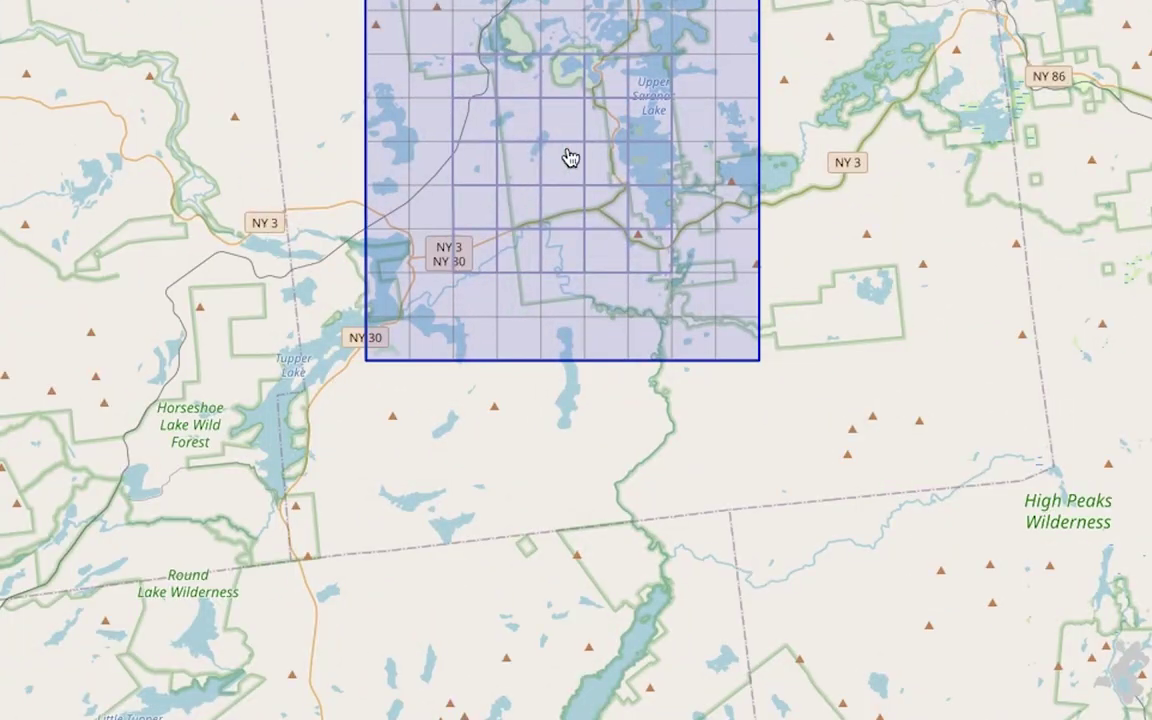
{"action": "left_click_drag", "start_coordinate": [571, 157], "coordinate": [615, 108]}
{"action": "left_click_drag", "start_coordinate": [947, 135], "coordinate": [793, 356]}
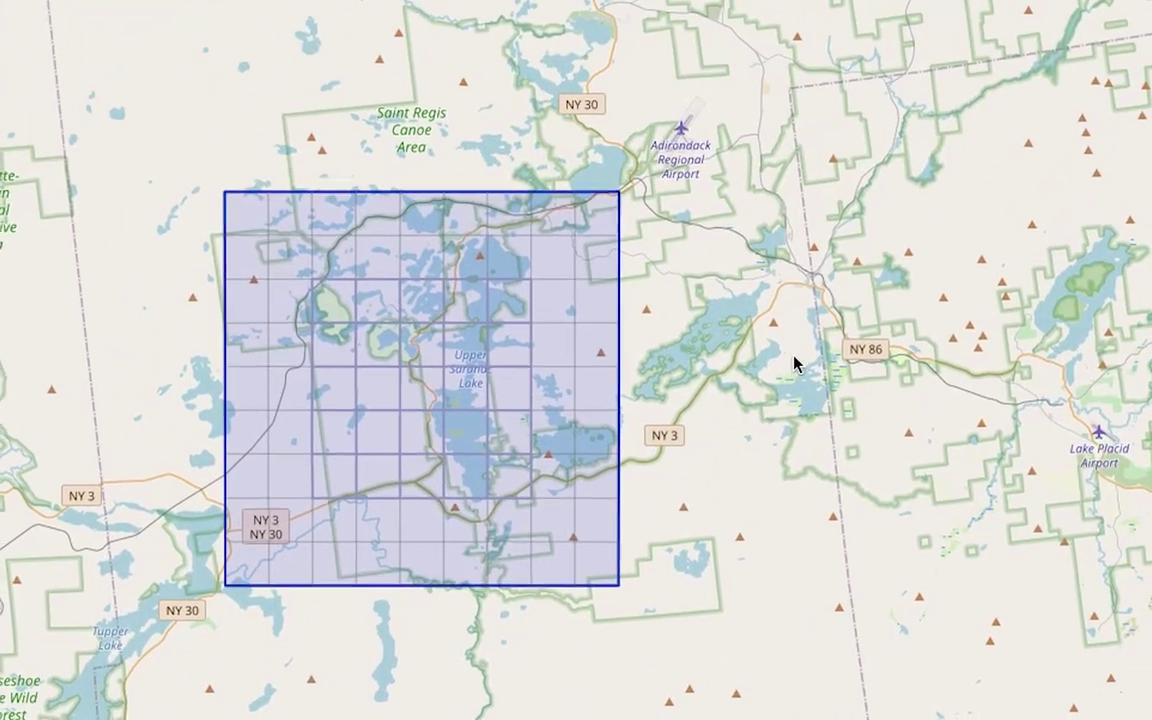
{"action": "left_click_drag", "start_coordinate": [540, 342], "coordinate": [560, 311]}
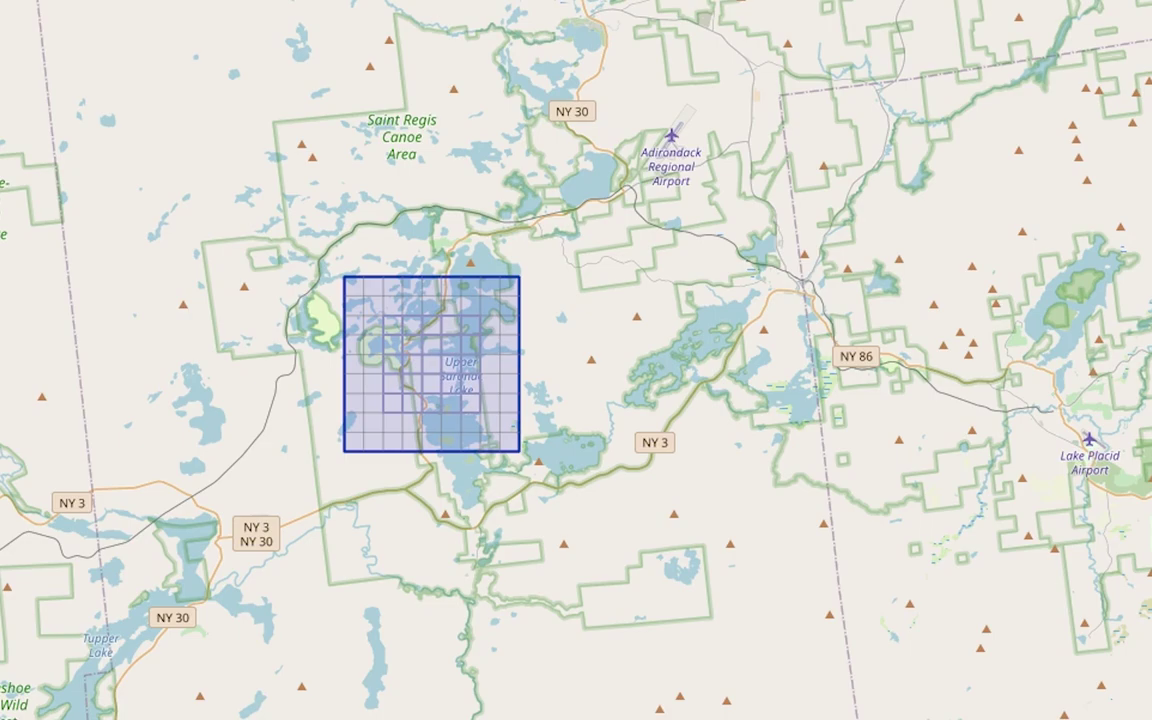
{"action": "left_click_drag", "start_coordinate": [414, 342], "coordinate": [432, 430]}
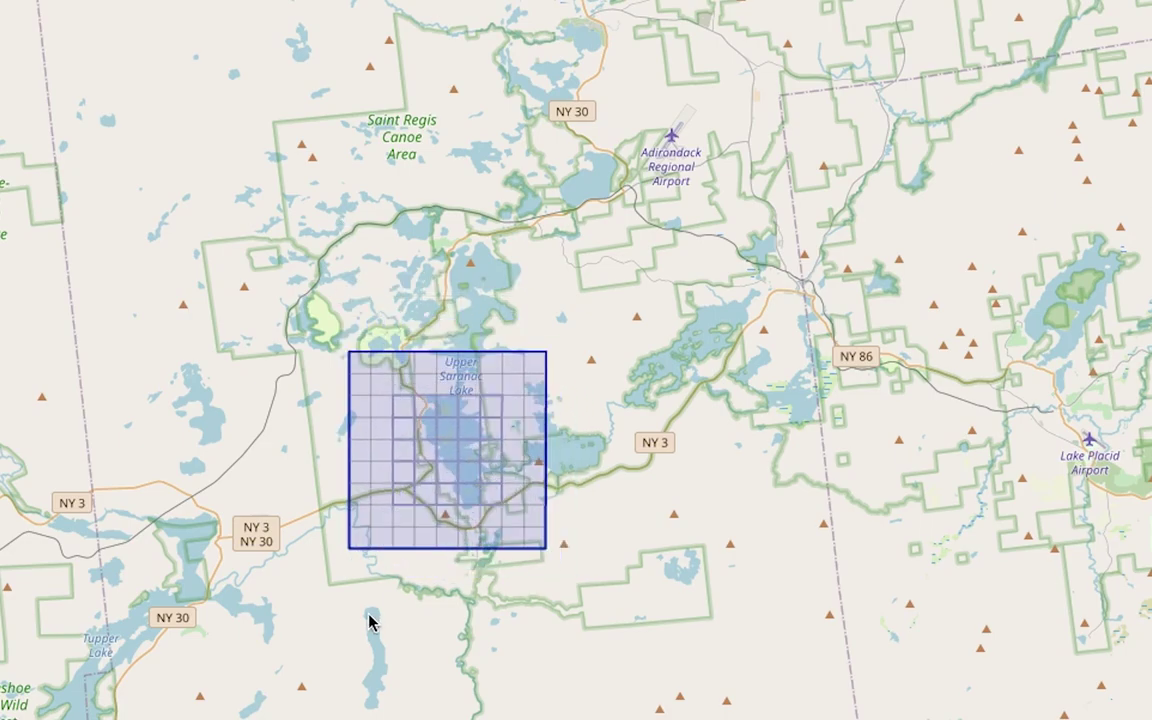
Step: Move the selection square east onto the village of Saranac Lake and fine-tune its position around the town
{"action": "scroll", "coordinate": [633, 370], "scroll_direction": "up", "scroll_amount": 2}
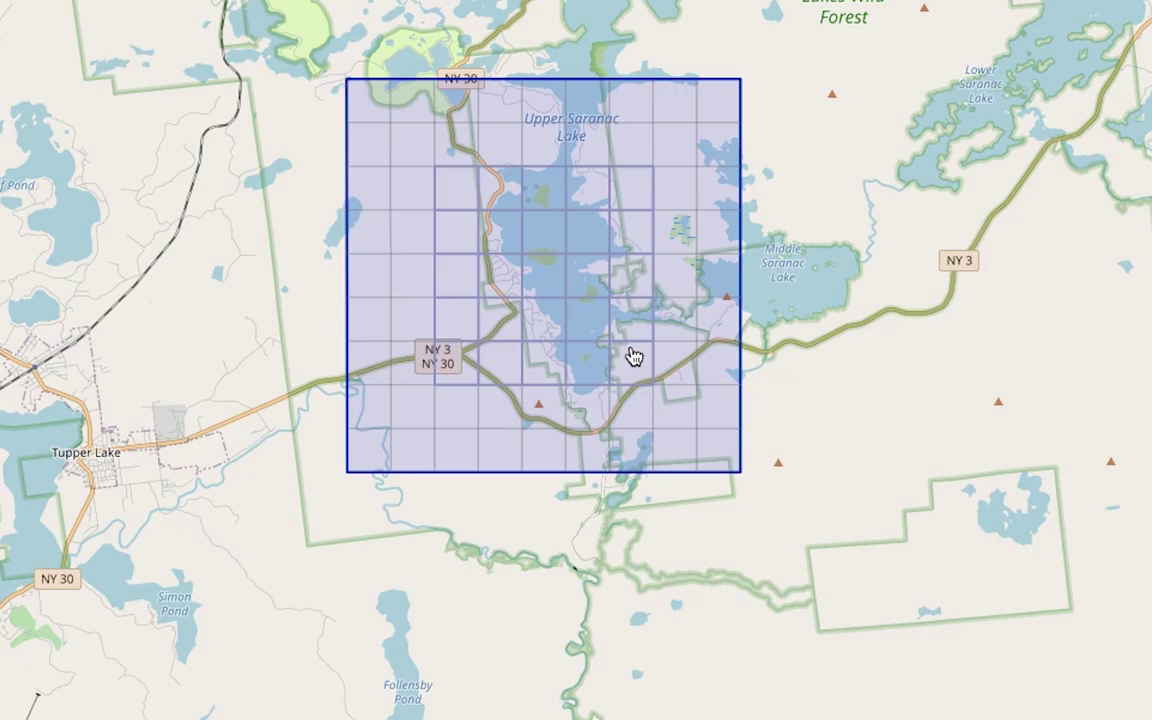
{"action": "left_click_drag", "start_coordinate": [730, 185], "coordinate": [525, 378]}
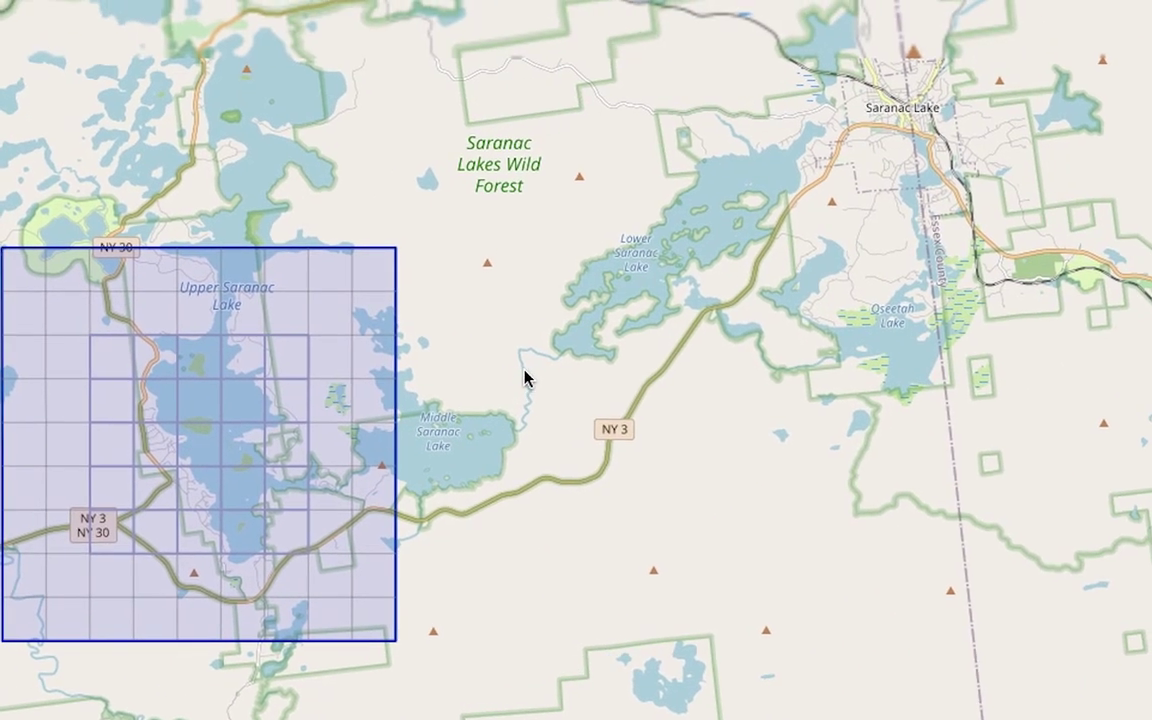
{"action": "left_click_drag", "start_coordinate": [252, 349], "coordinate": [940, 78]}
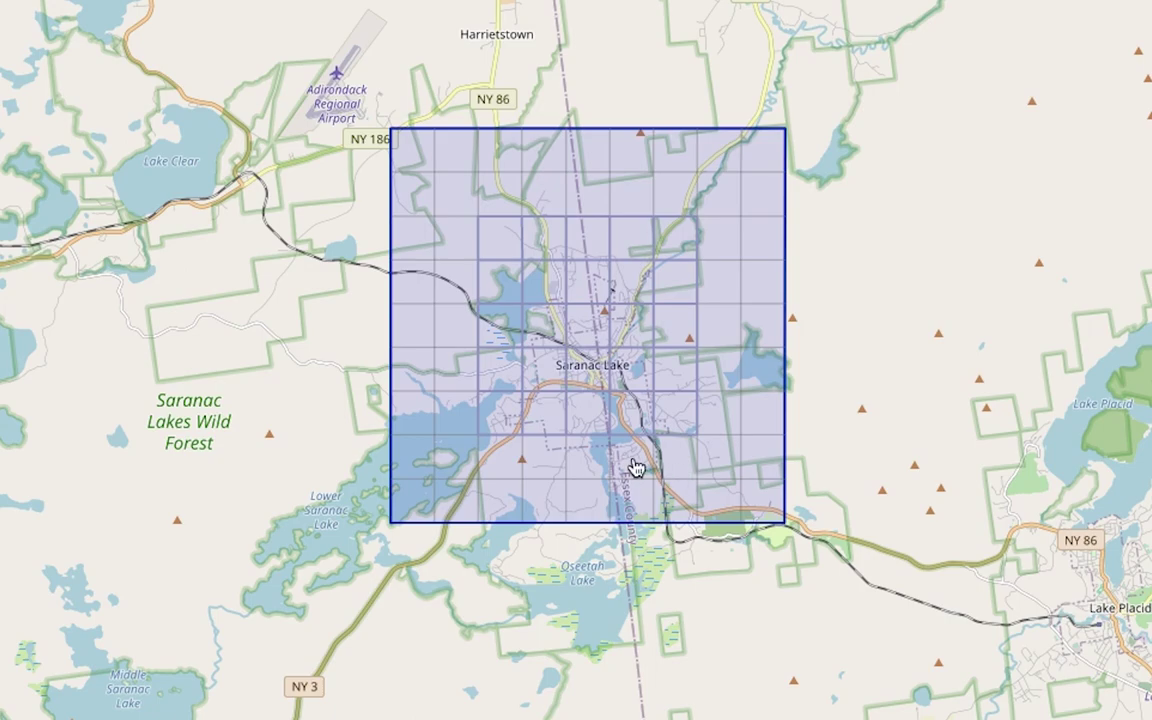
{"action": "left_click_drag", "start_coordinate": [568, 255], "coordinate": [568, 288]}
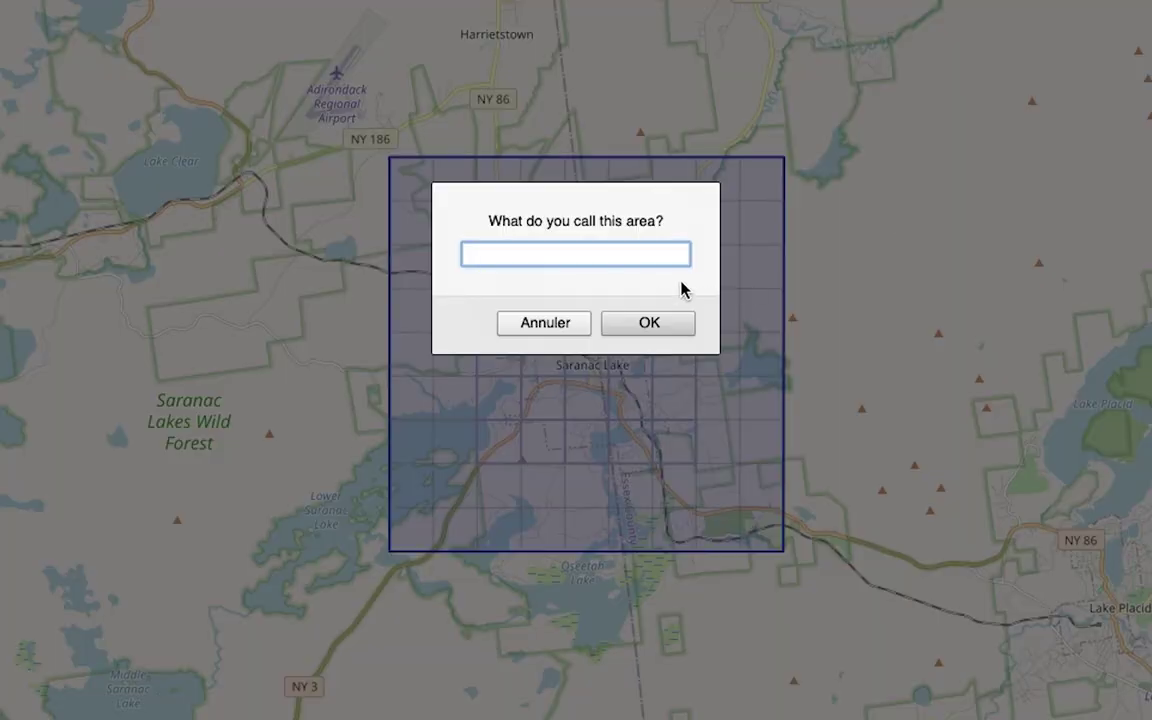
Step: Name the selected terrain area SaranacLake and confirm its download
{"action": "type", "text": "Saranac"}
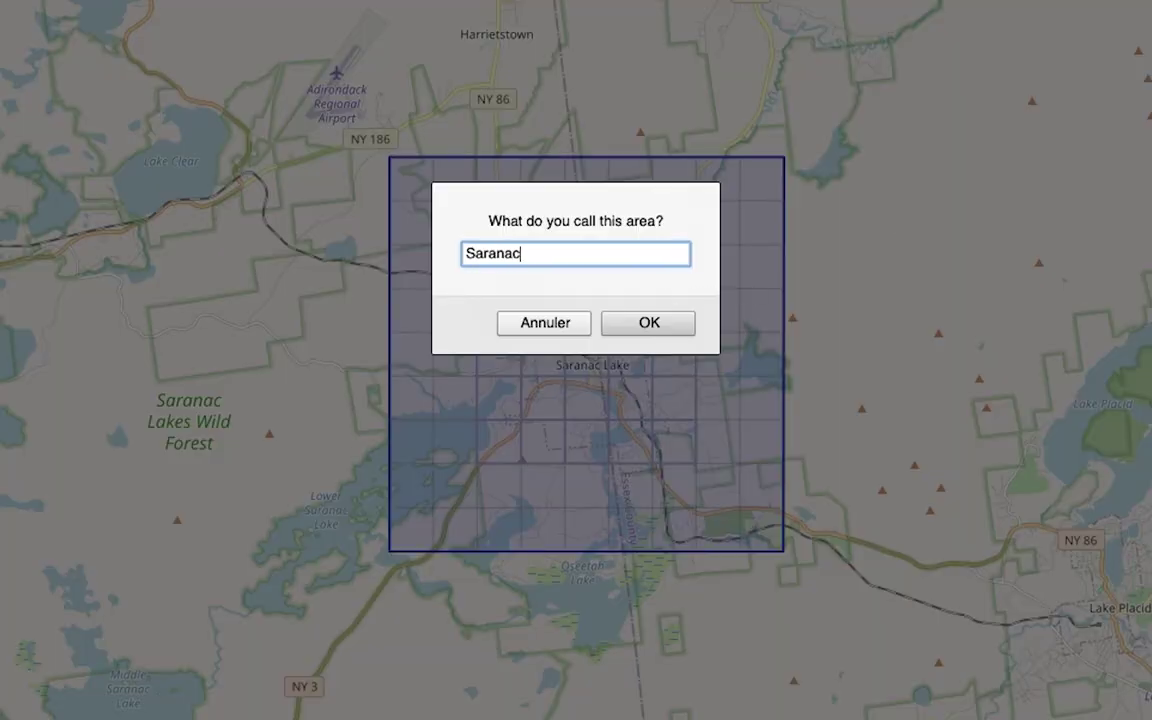
{"action": "type", "text": "Lake"}
{"action": "left_click", "coordinate": [676, 332]}
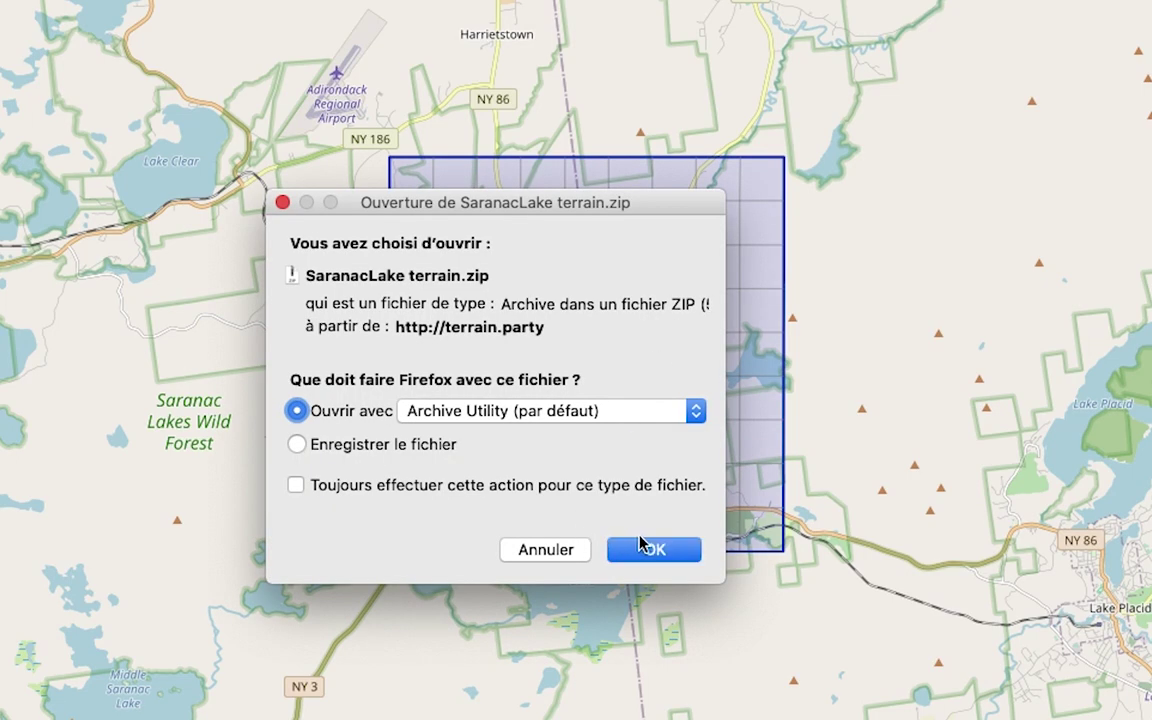
Step: Open SaranacLake terrain.zip with Archive Utility and select the USGS NED 10m height map in the extracted folder
{"action": "left_click", "coordinate": [641, 541]}
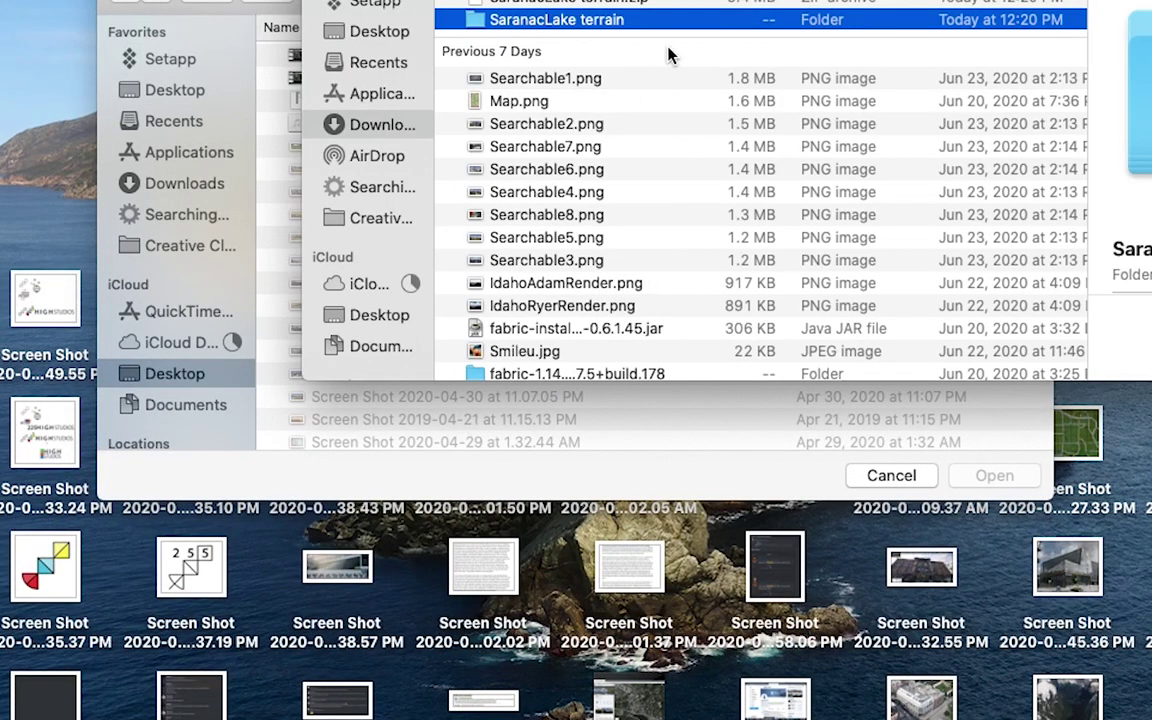
{"action": "double_click", "coordinate": [676, 26]}
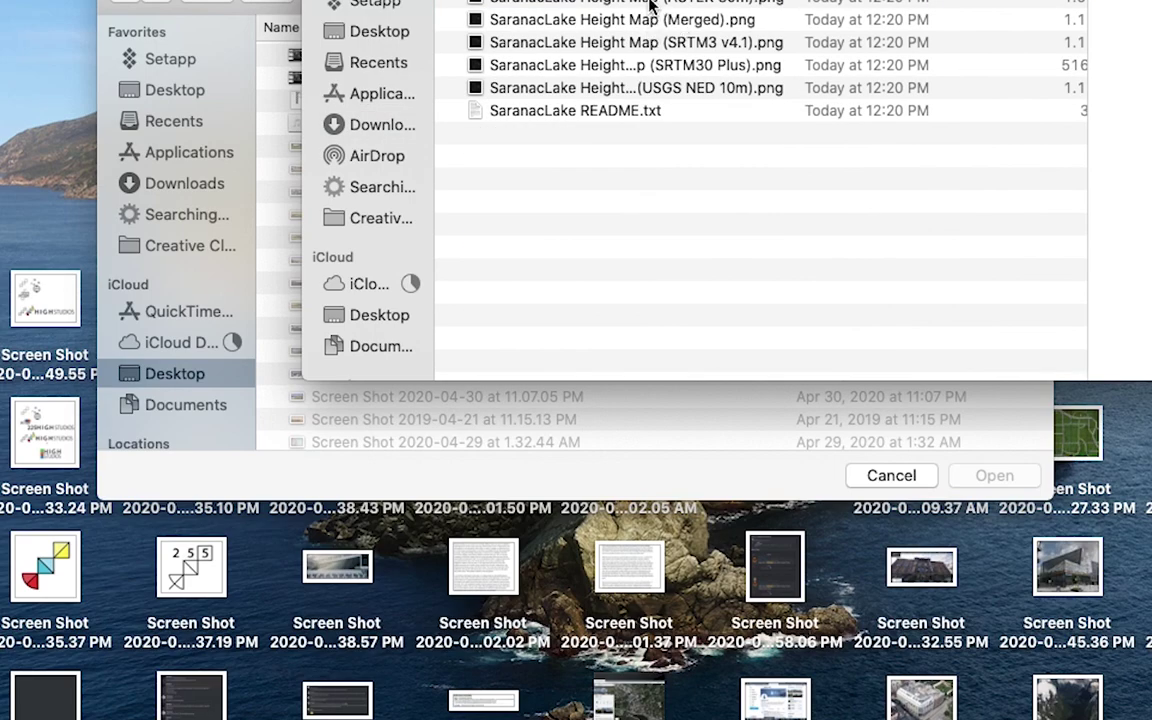
{"action": "left_click", "coordinate": [647, 88]}
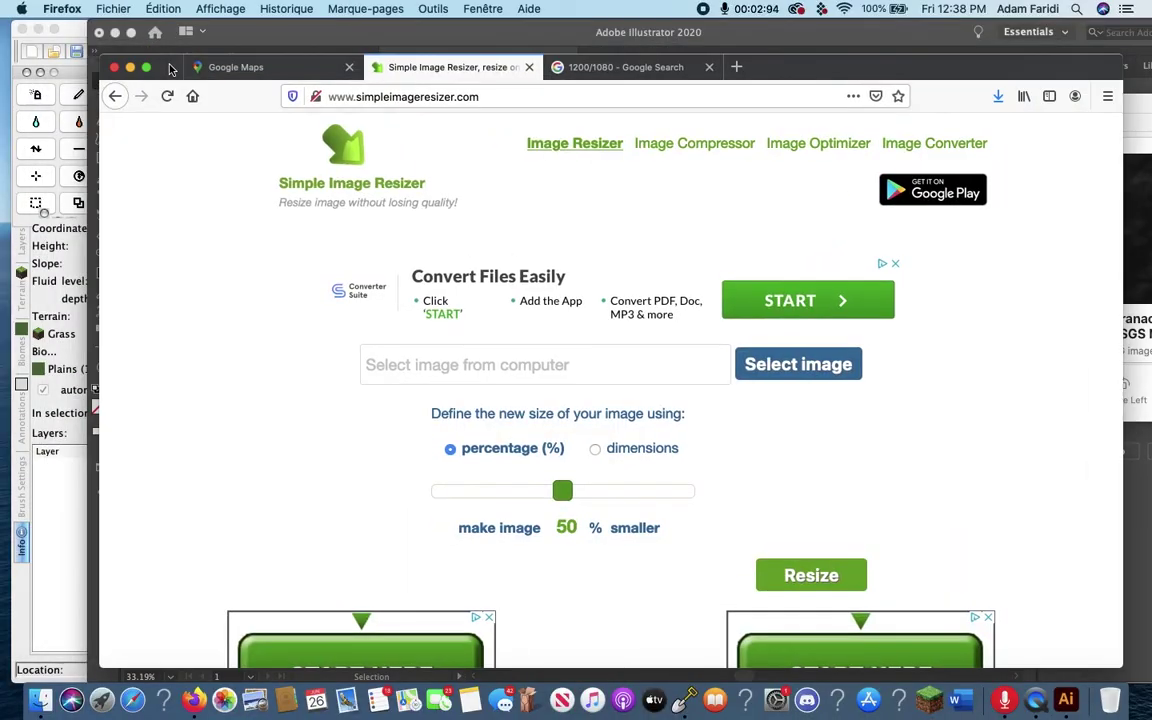
Step: Switch to Adobe Illustrator, force quit it and dismiss the error report without sending it
{"action": "left_click", "coordinate": [243, 67]}
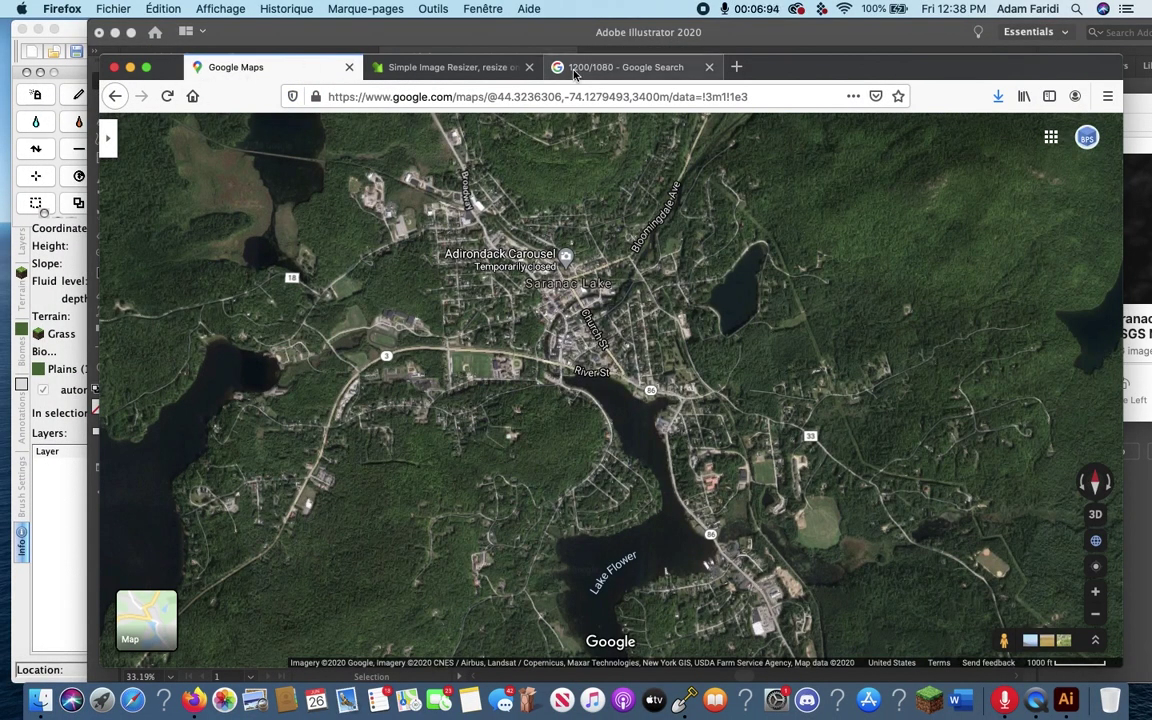
{"action": "key", "text": "super+Tab"}
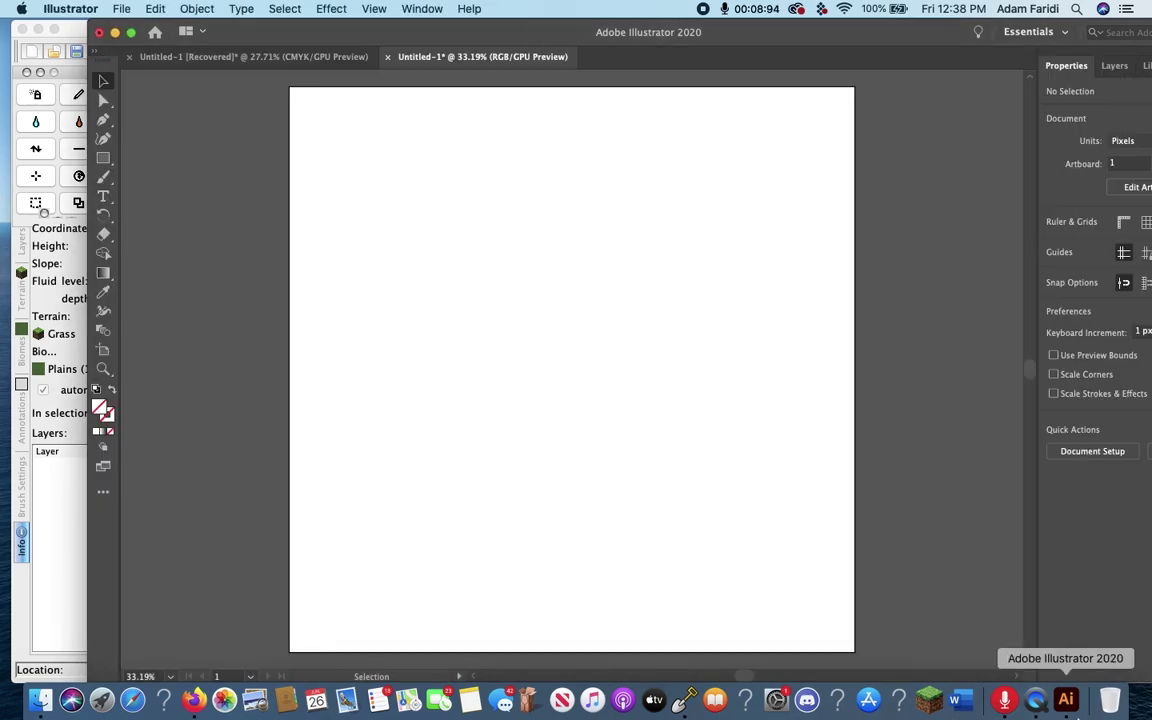
{"action": "right_click", "coordinate": [1075, 714]}
{"action": "key", "text": "alt"}
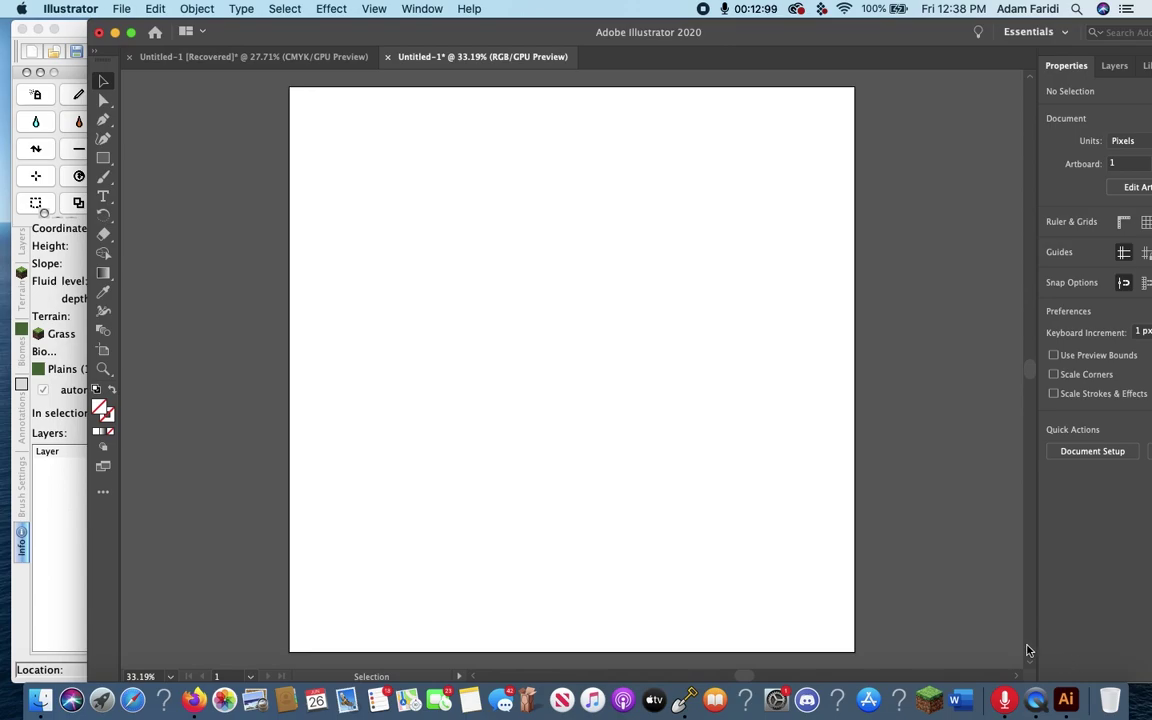
{"action": "key", "text": "super+Tab"}
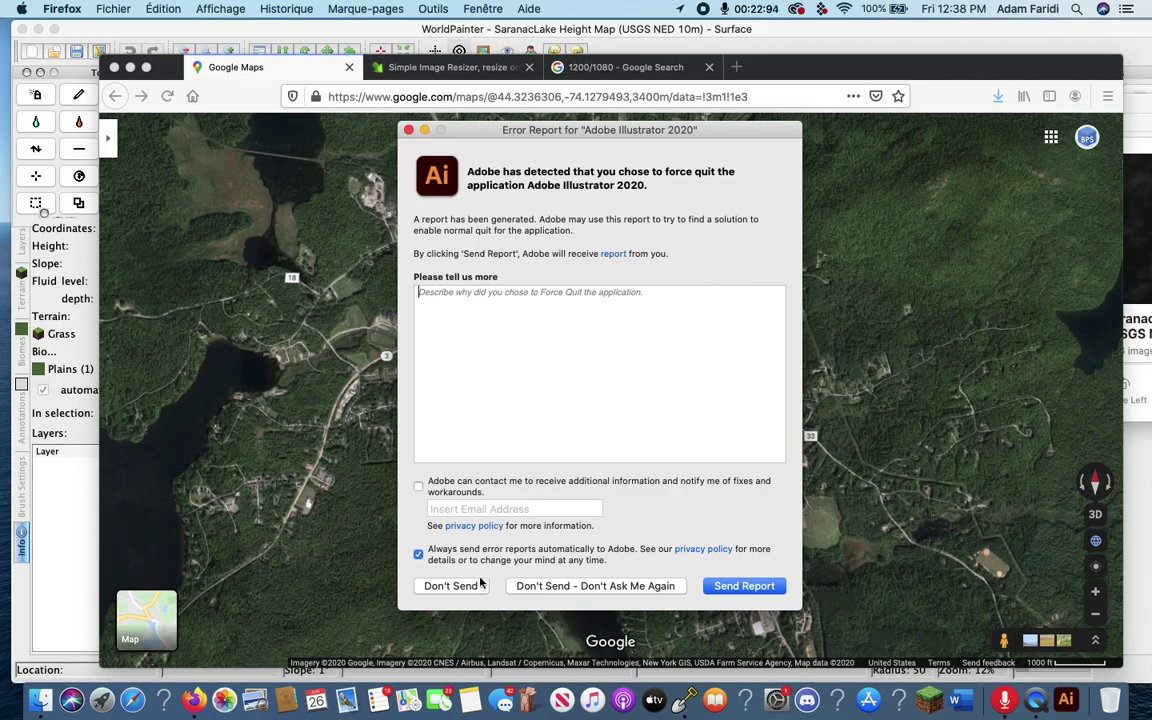
{"action": "left_click", "coordinate": [452, 586]}
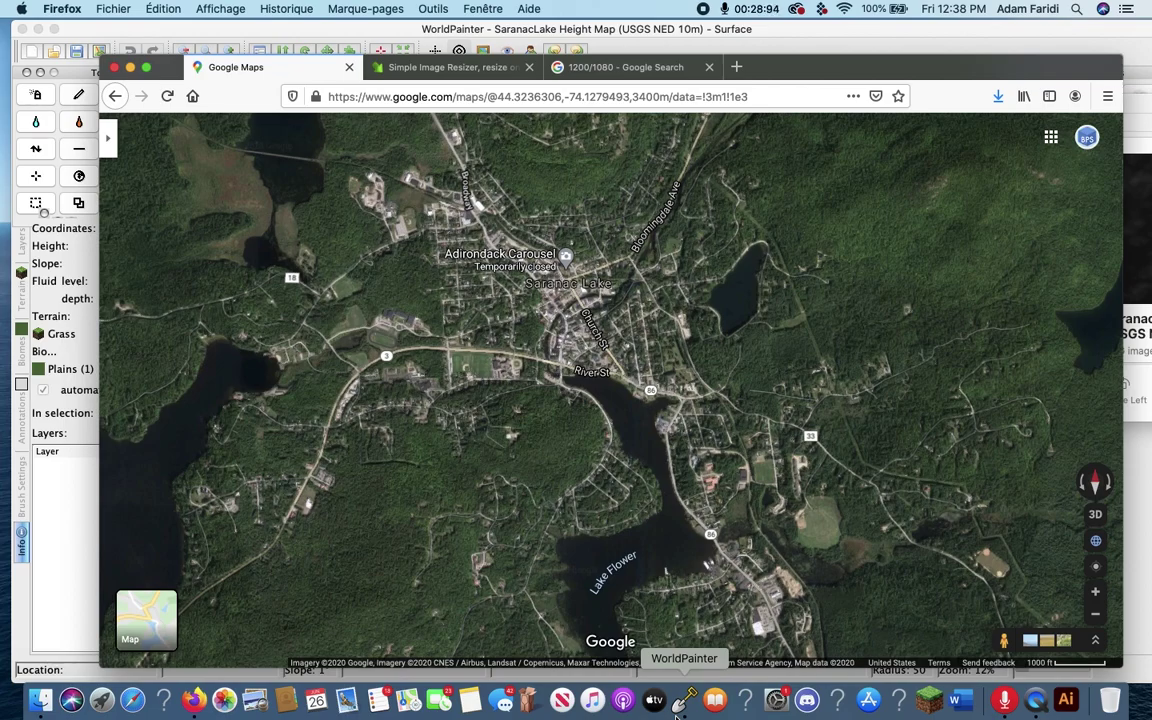
Step: Switch to WorldPainter and close it without saving the open SaranacLake height map world
{"action": "left_click", "coordinate": [679, 700]}
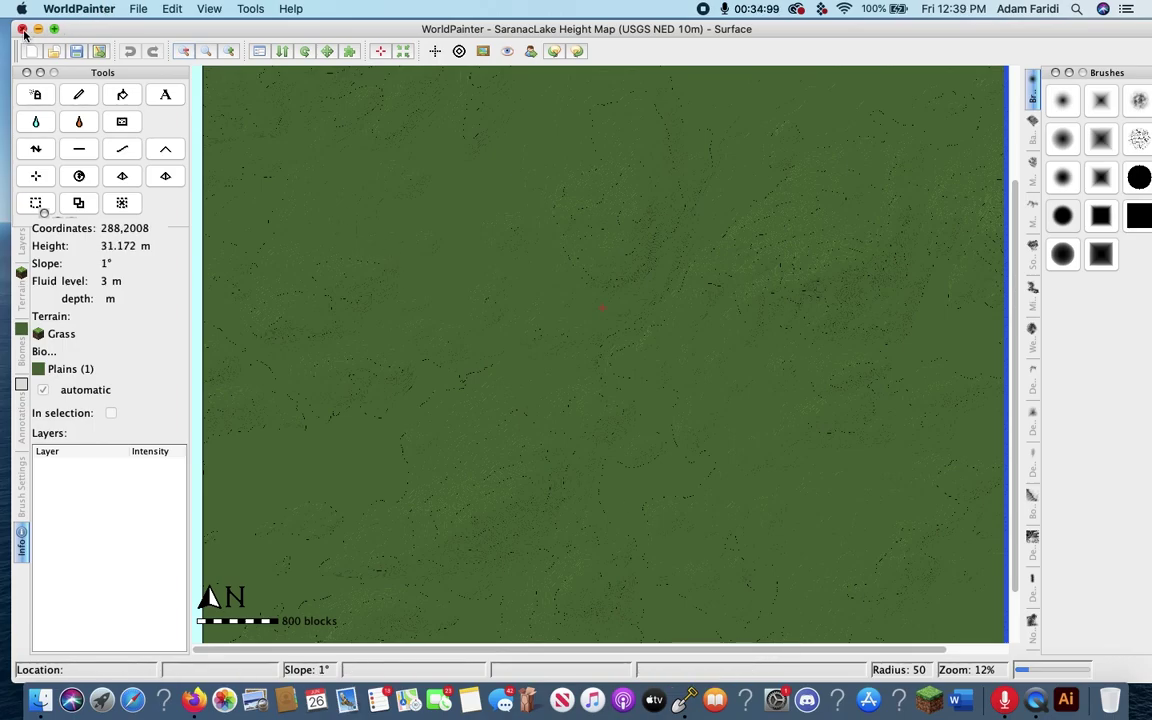
{"action": "left_click", "coordinate": [23, 30]}
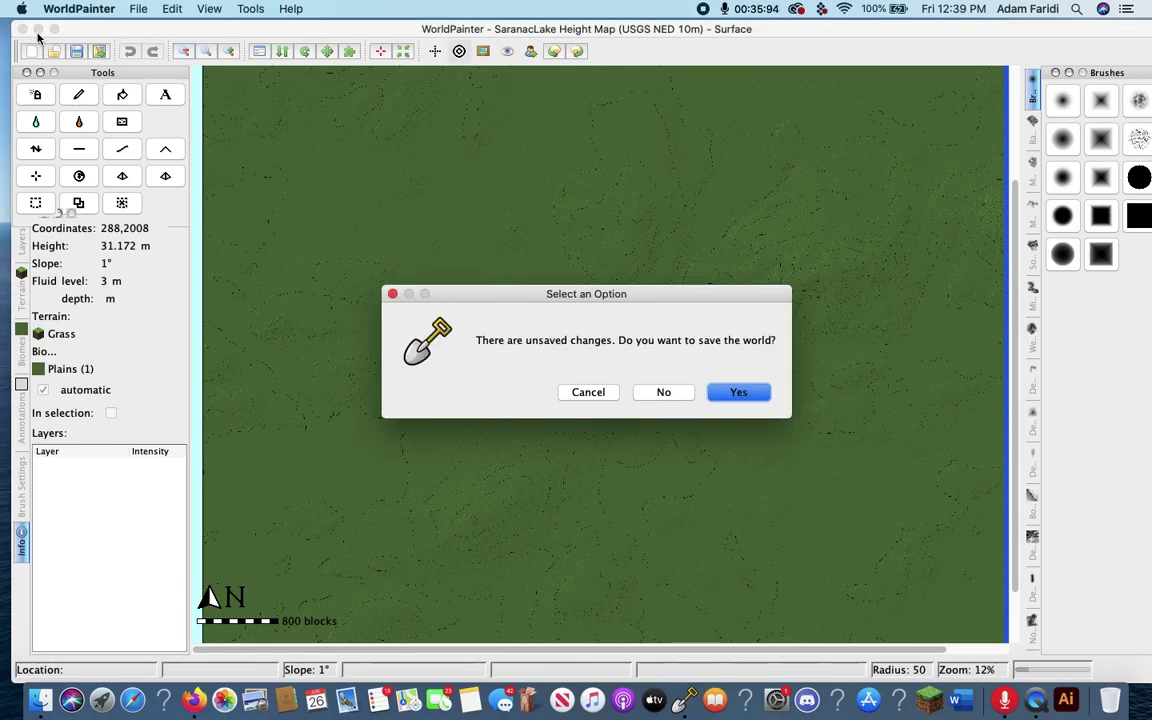
{"action": "left_click", "coordinate": [673, 393]}
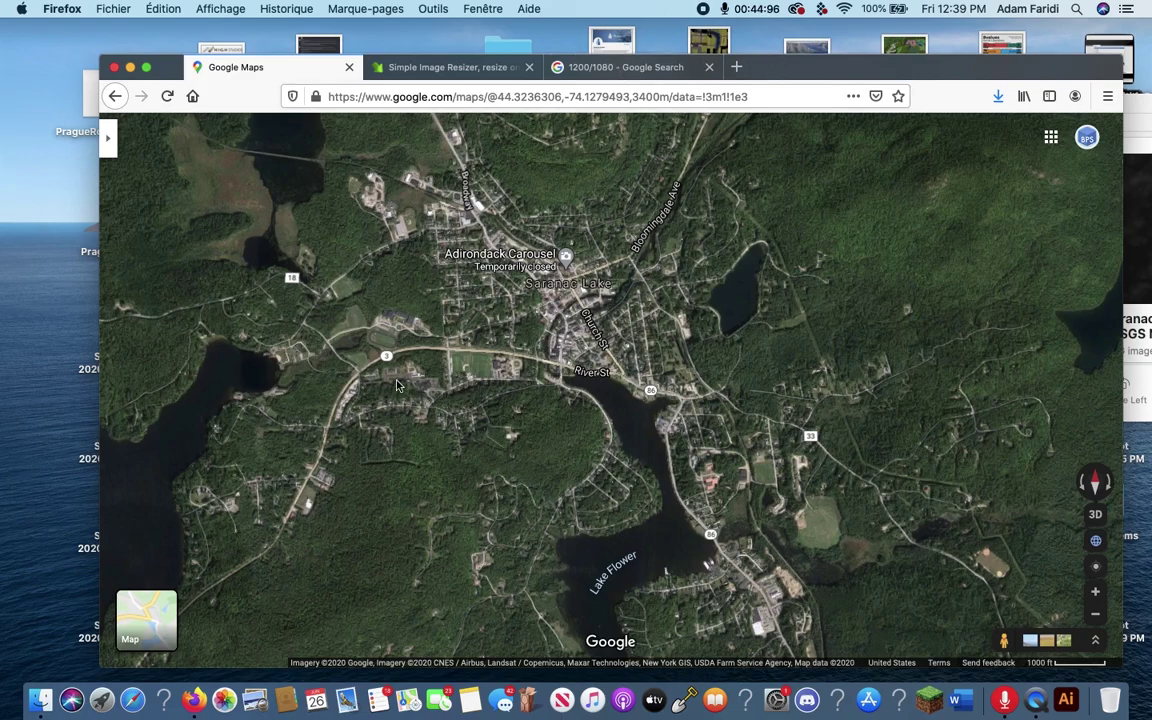
Step: Choose SaranacLake Height Map (USGS NED 10m).png as the image for resizing on the Simple Image Resizer page
{"action": "left_click", "coordinate": [453, 67]}
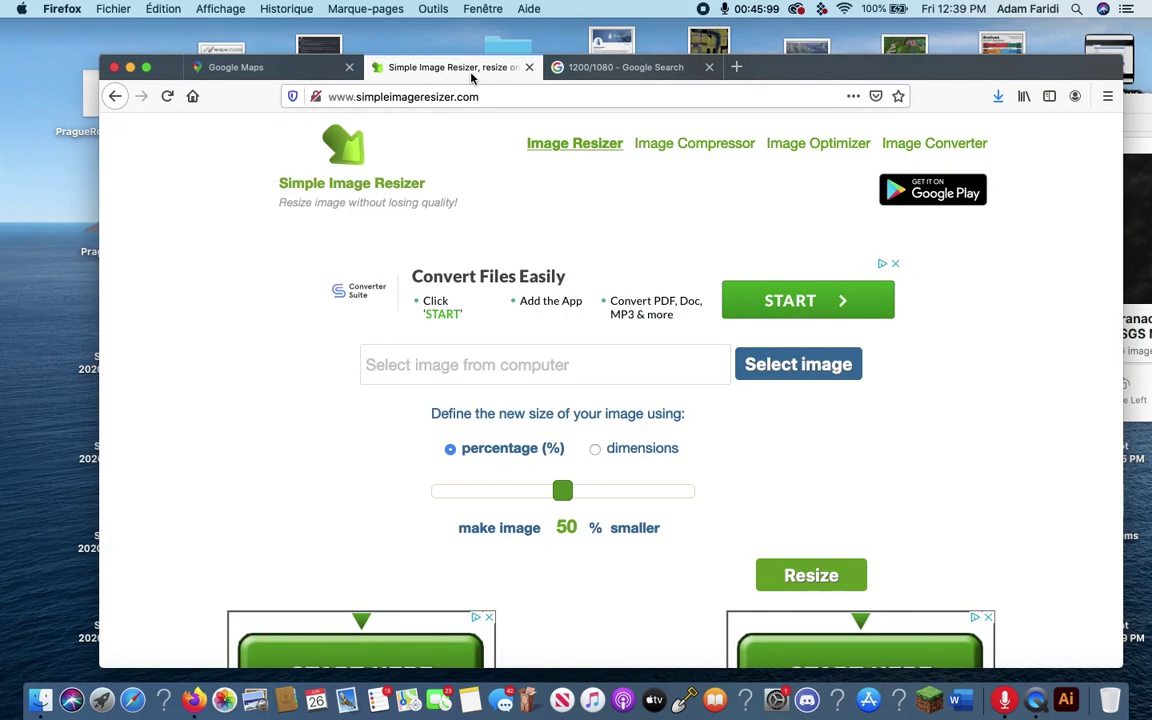
{"action": "left_click", "coordinate": [766, 369]}
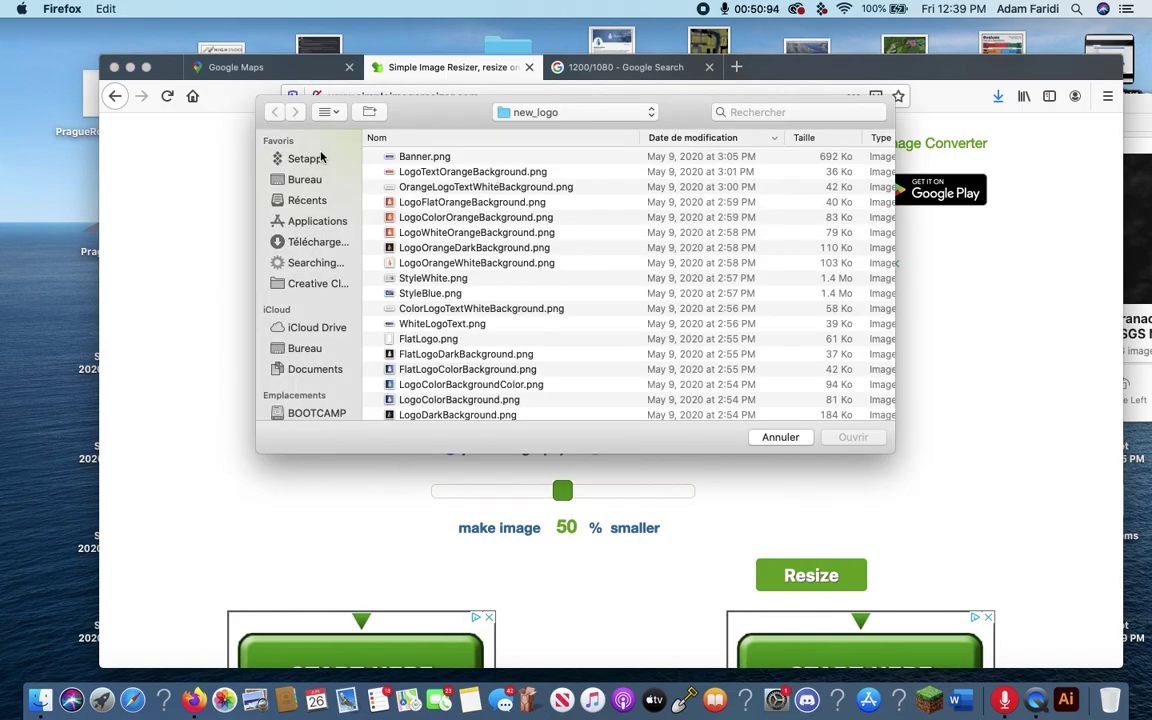
{"action": "left_click", "coordinate": [307, 201]}
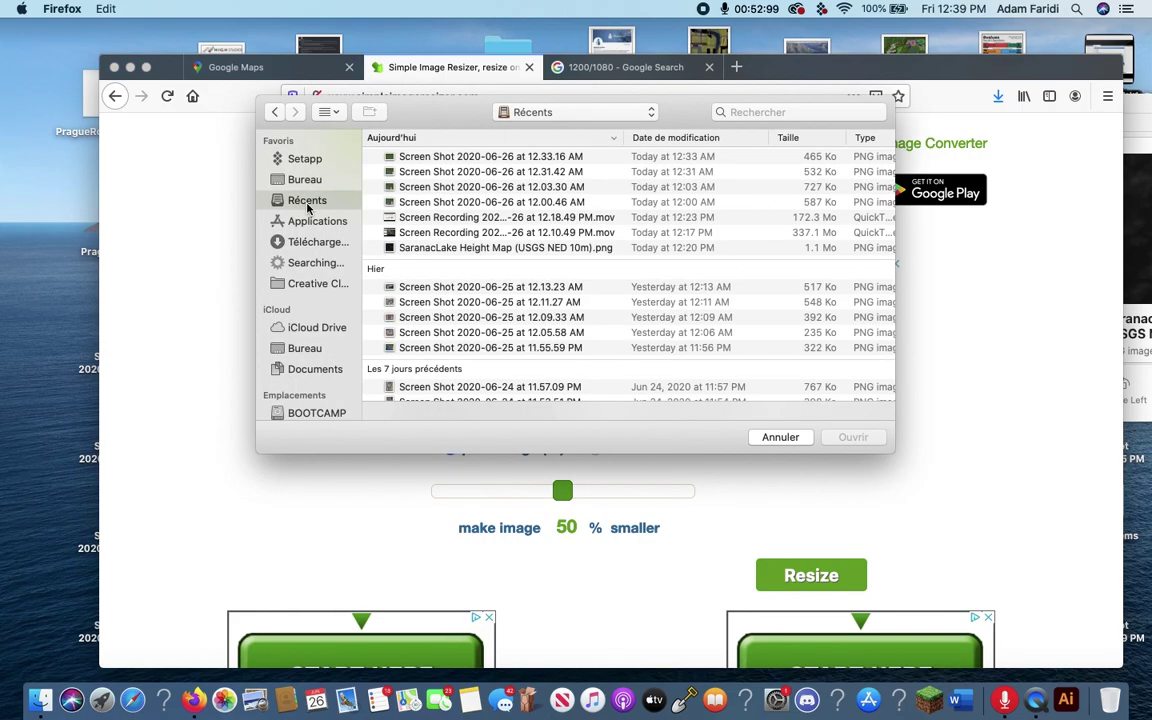
{"action": "left_click", "coordinate": [560, 247]}
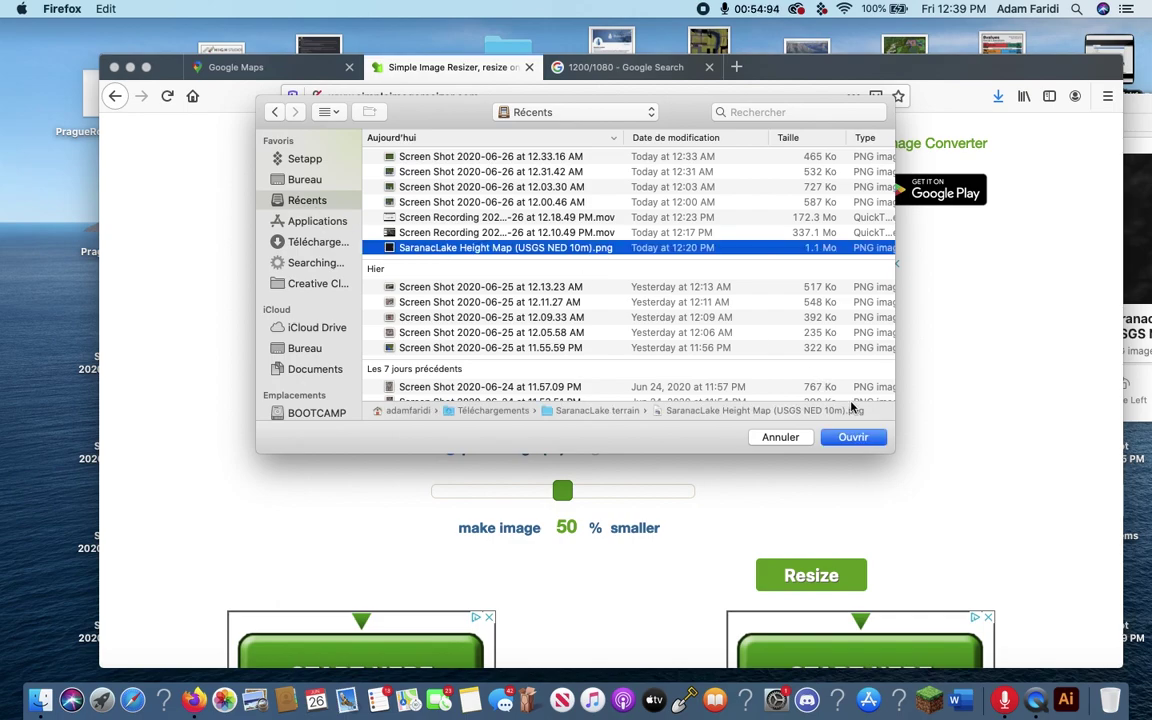
{"action": "left_click", "coordinate": [853, 437]}
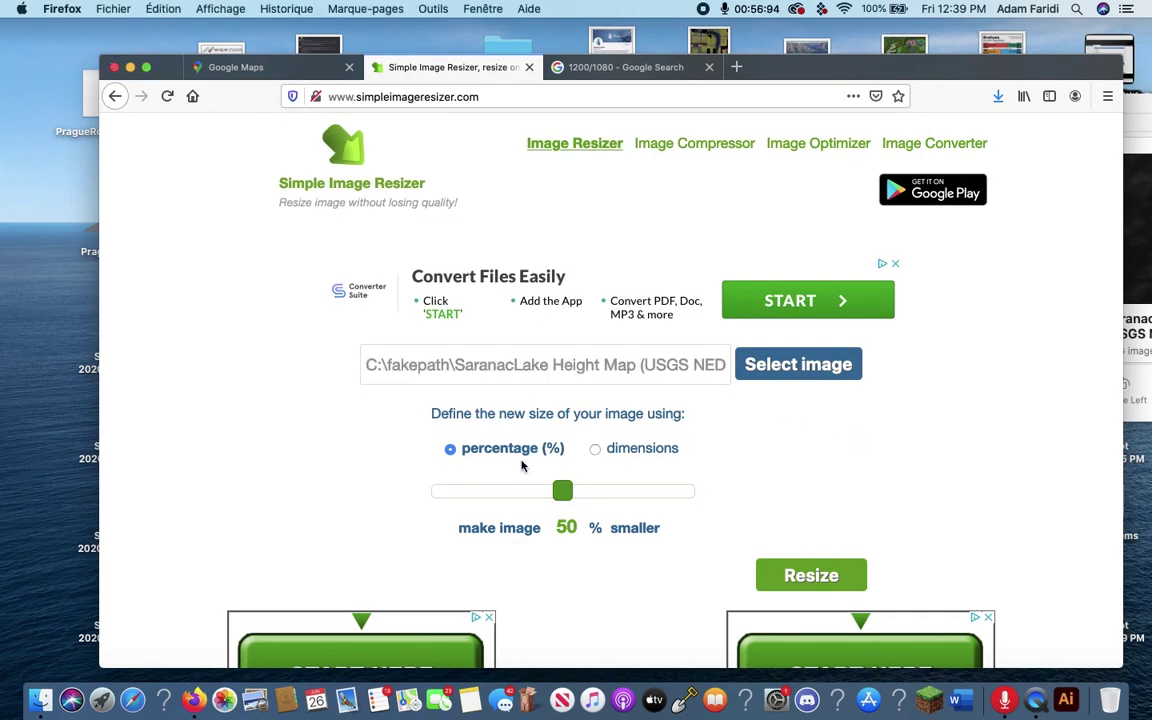
Step: Resize the selected height map by dimensions to 1200 x 1200
{"action": "left_click", "coordinate": [592, 452]}
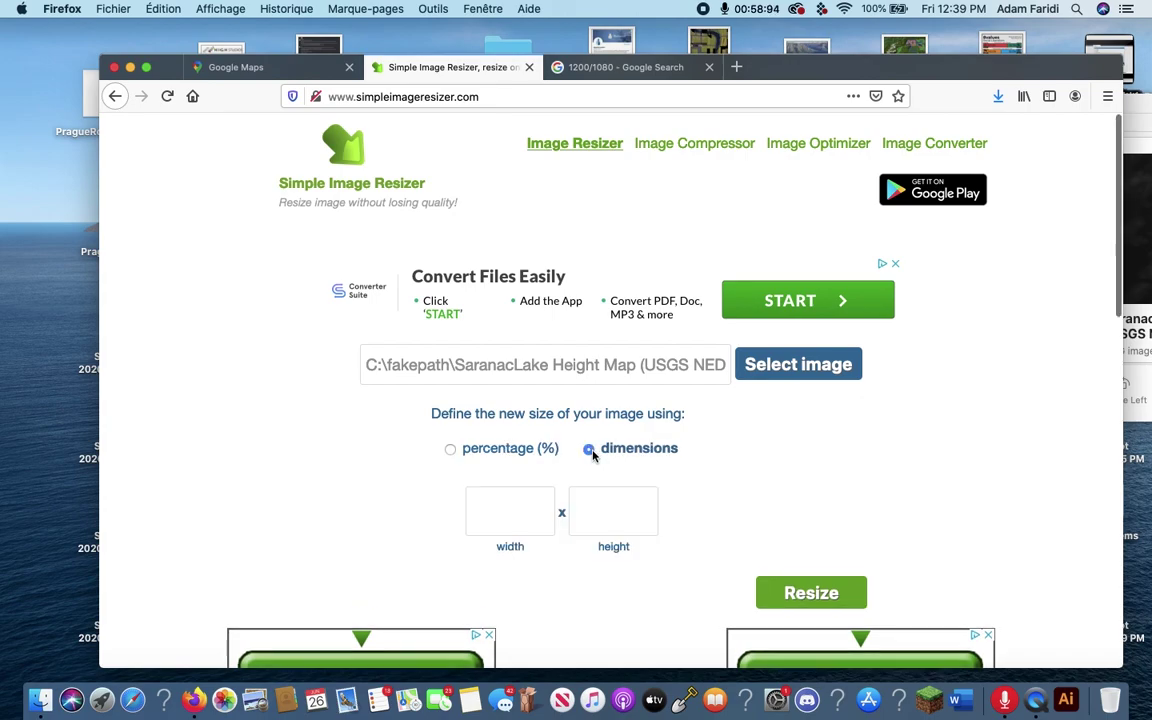
{"action": "type", "text": "1200"}
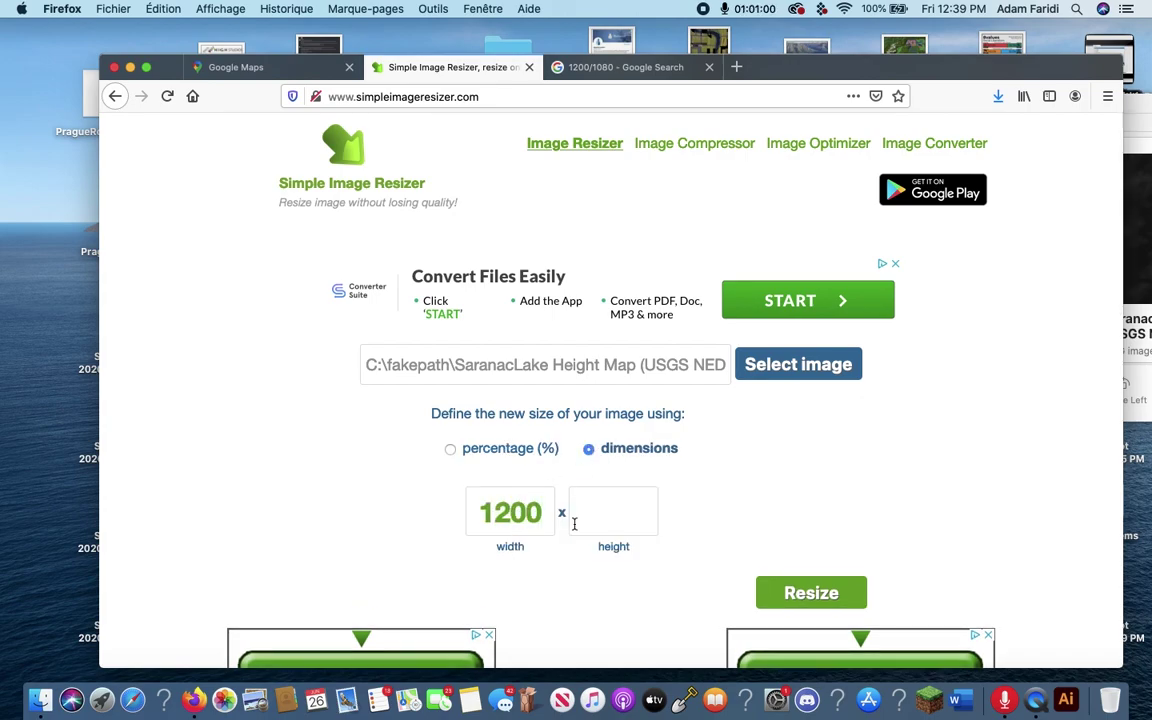
{"action": "left_click", "coordinate": [574, 523]}
{"action": "type", "text": "1200"}
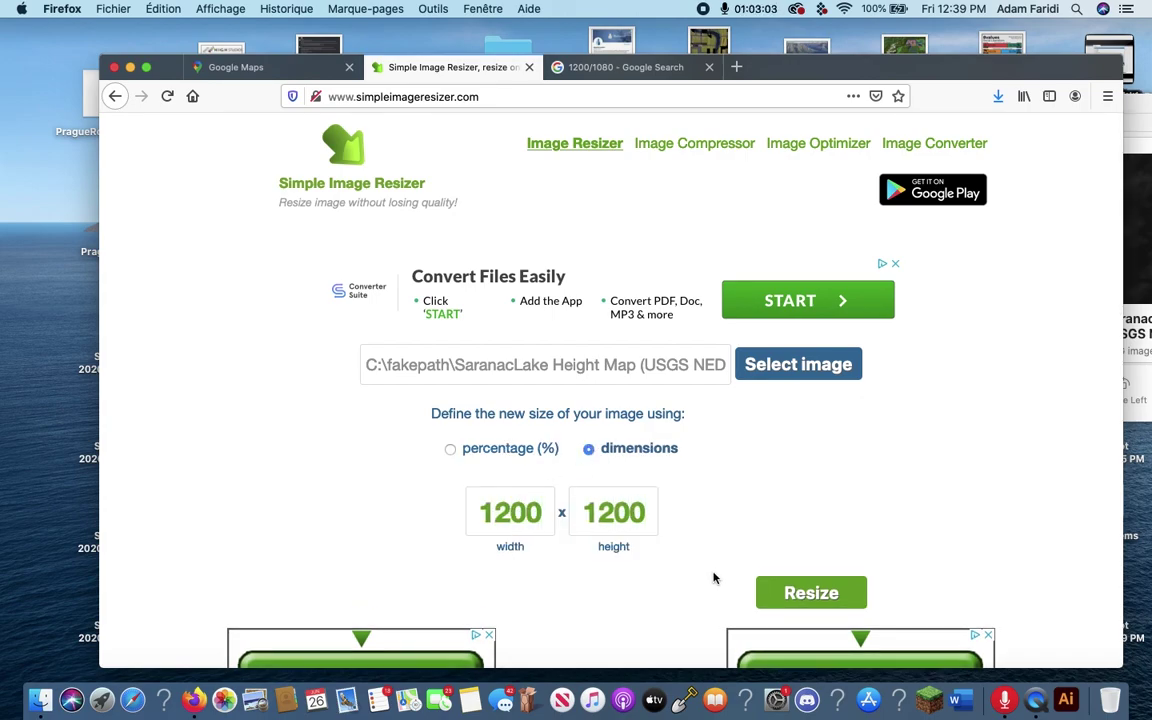
{"action": "scroll", "coordinate": [740, 555], "scroll_direction": "down", "scroll_amount": 2}
{"action": "left_click", "coordinate": [807, 502]}
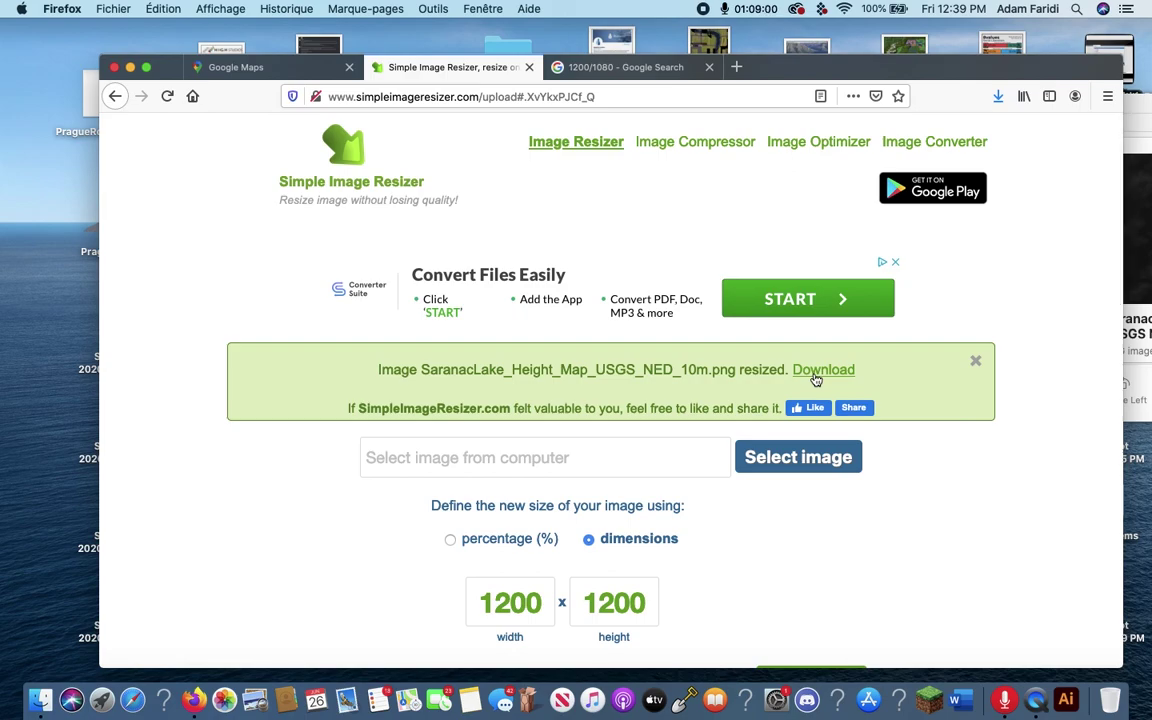
Step: Open the resized height map's download and save the image to the Downloads folder under its suggested name
{"action": "left_click", "coordinate": [816, 379]}
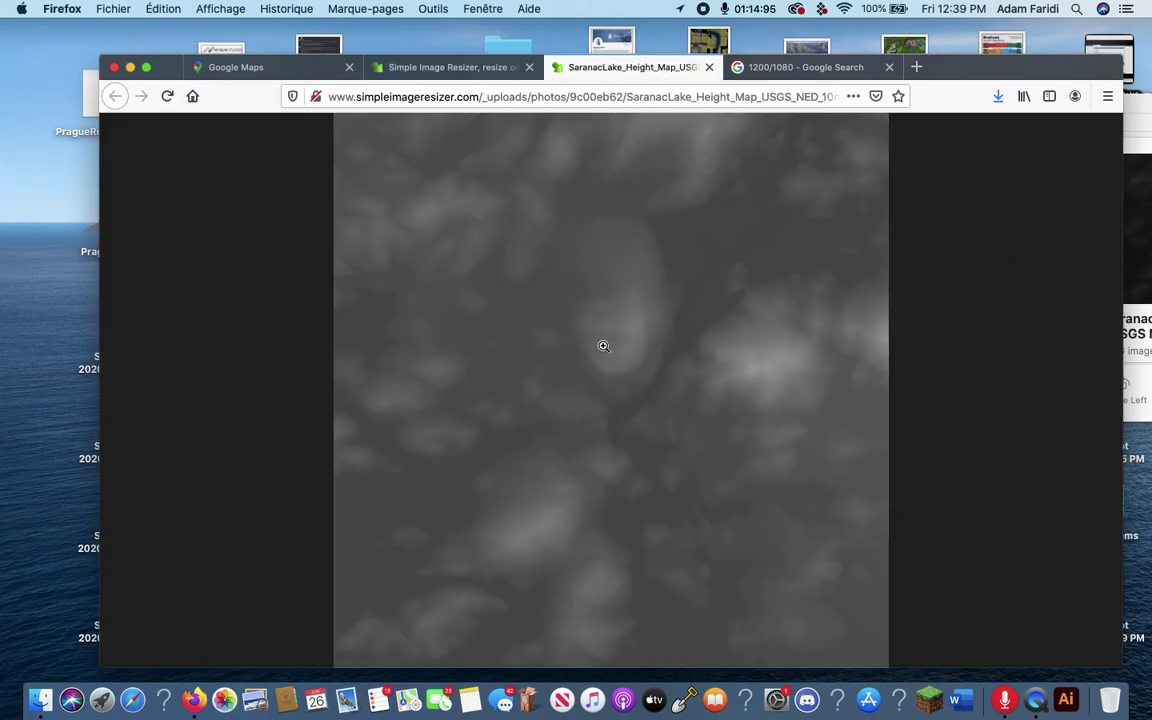
{"action": "right_click", "coordinate": [617, 354]}
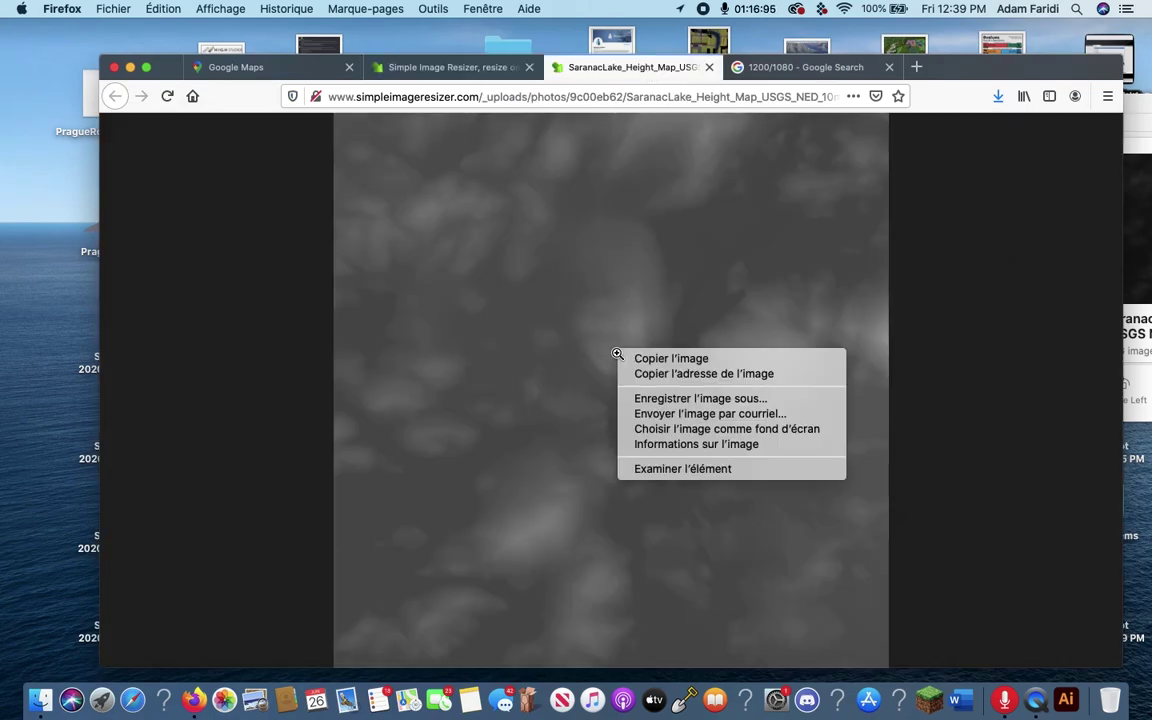
{"action": "left_click", "coordinate": [667, 399]}
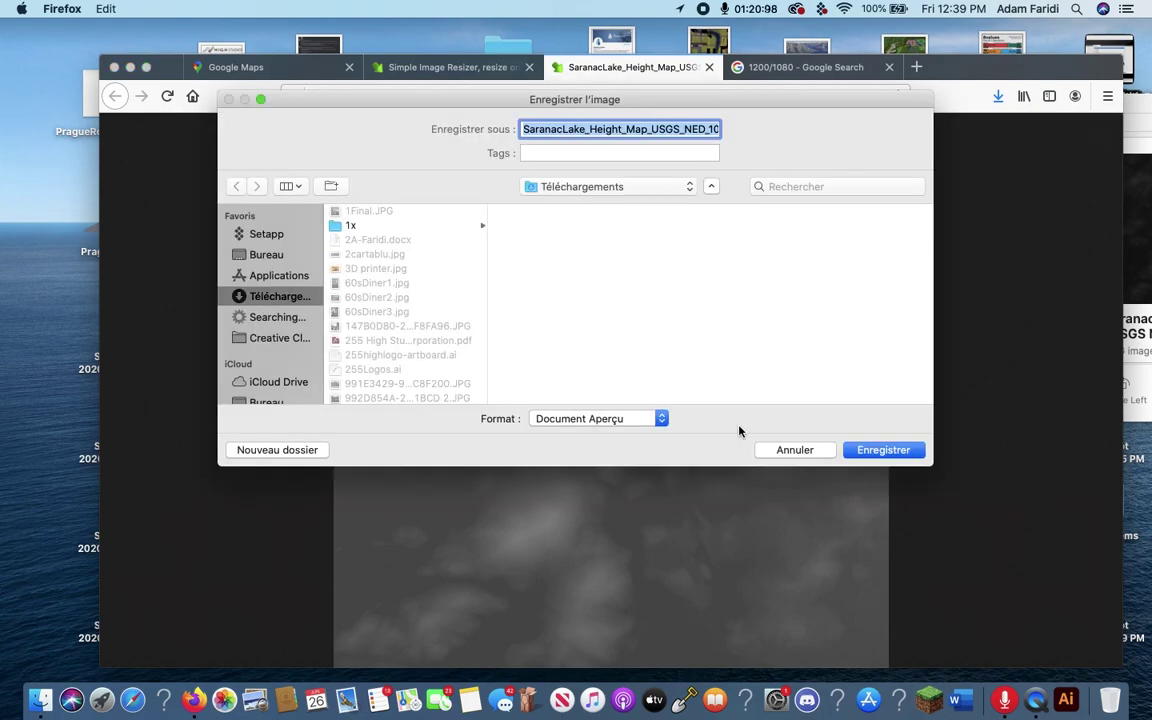
{"action": "left_click", "coordinate": [858, 451]}
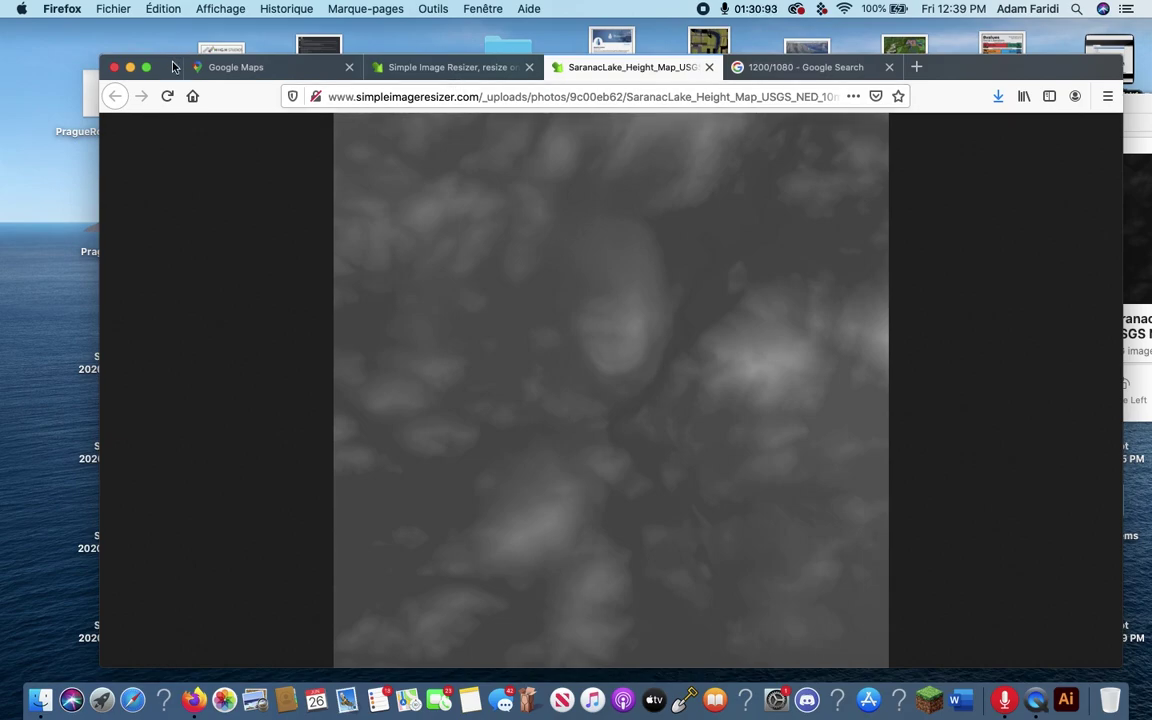
Step: Switch to Finder, locate the resized 1200x1200 Saranac Lake height map in the Downloads folder and open it
{"action": "left_click_drag", "start_coordinate": [172, 66], "coordinate": [266, 55]}
{"action": "left_click", "coordinate": [40, 700]}
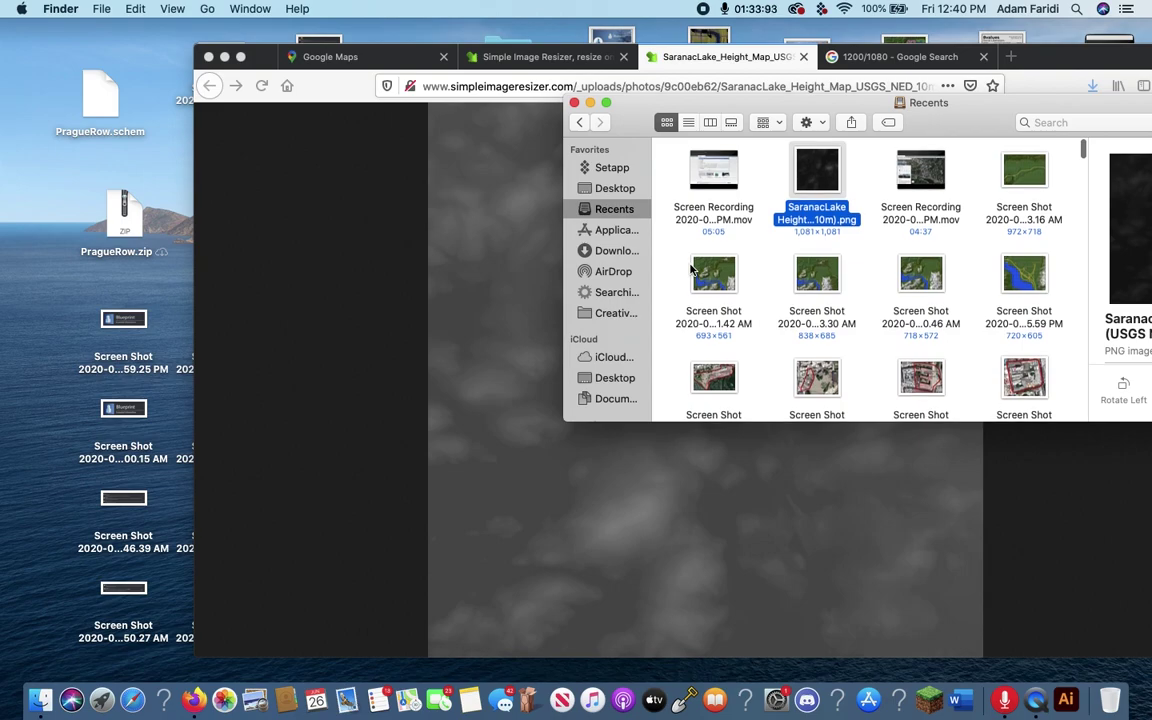
{"action": "left_click", "coordinate": [713, 275]}
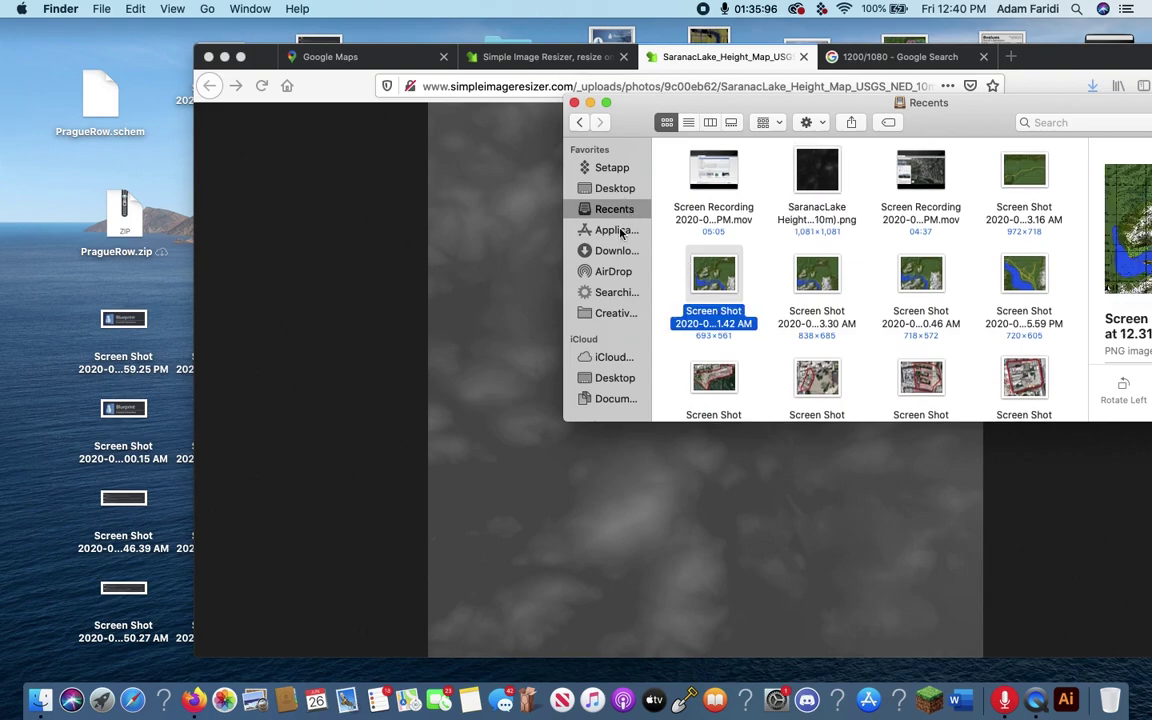
{"action": "left_click", "coordinate": [615, 250]}
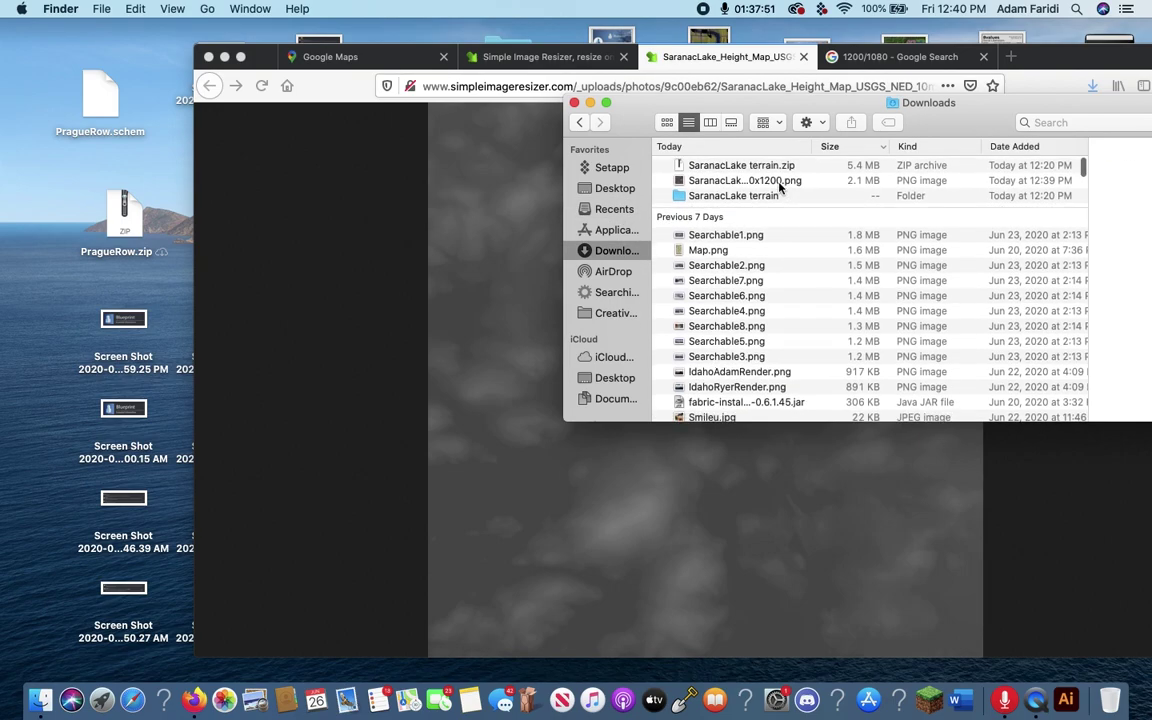
{"action": "left_click", "coordinate": [771, 181]}
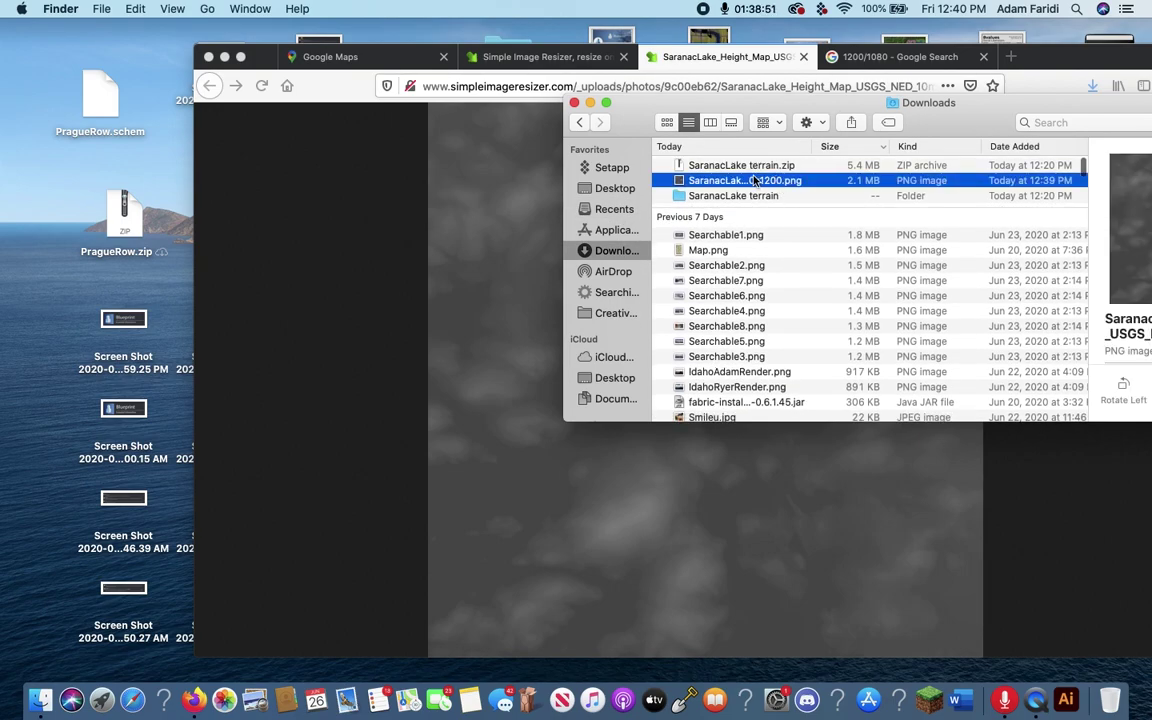
{"action": "double_click", "coordinate": [771, 181]}
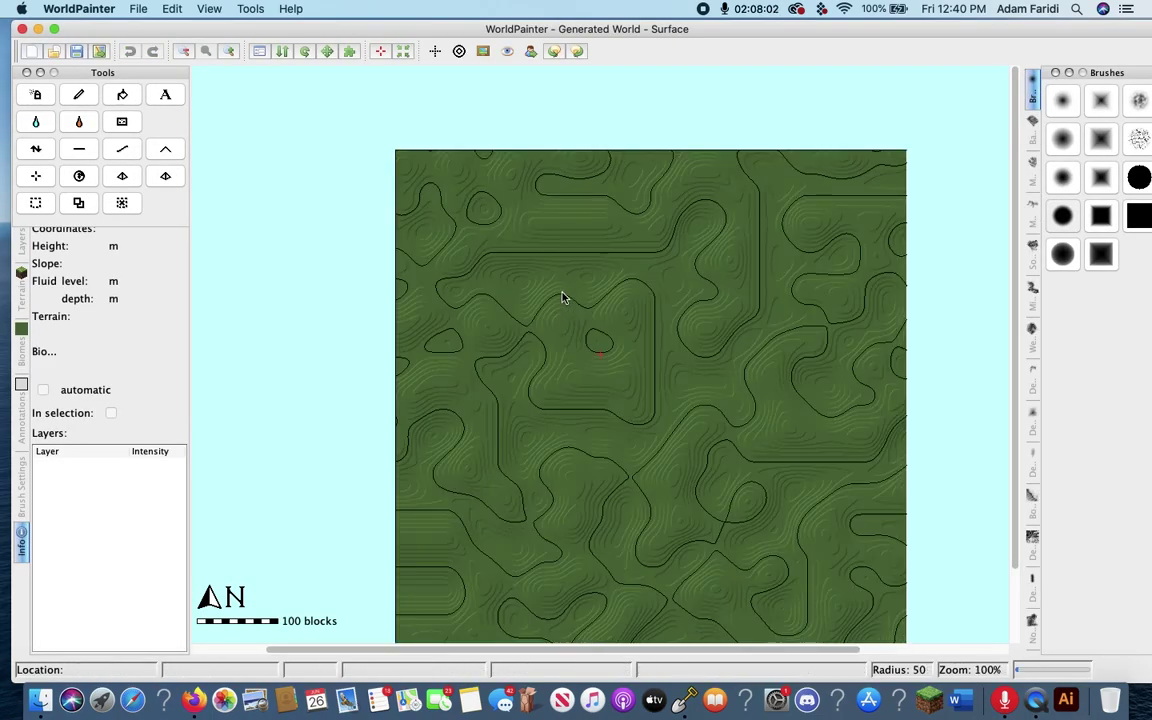
Step: In WorldPainter, start importing a new world from a height map
{"action": "left_click", "coordinate": [138, 9]}
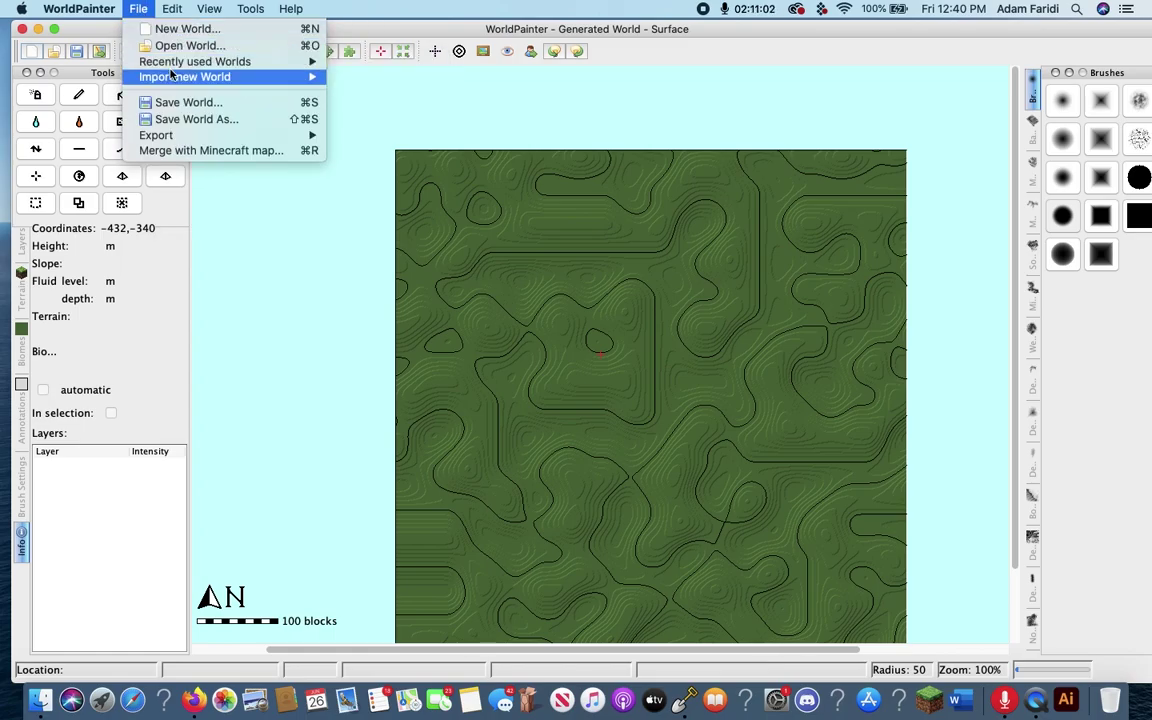
{"action": "mouse_move", "coordinate": [300, 77]}
{"action": "left_click", "coordinate": [350, 79]}
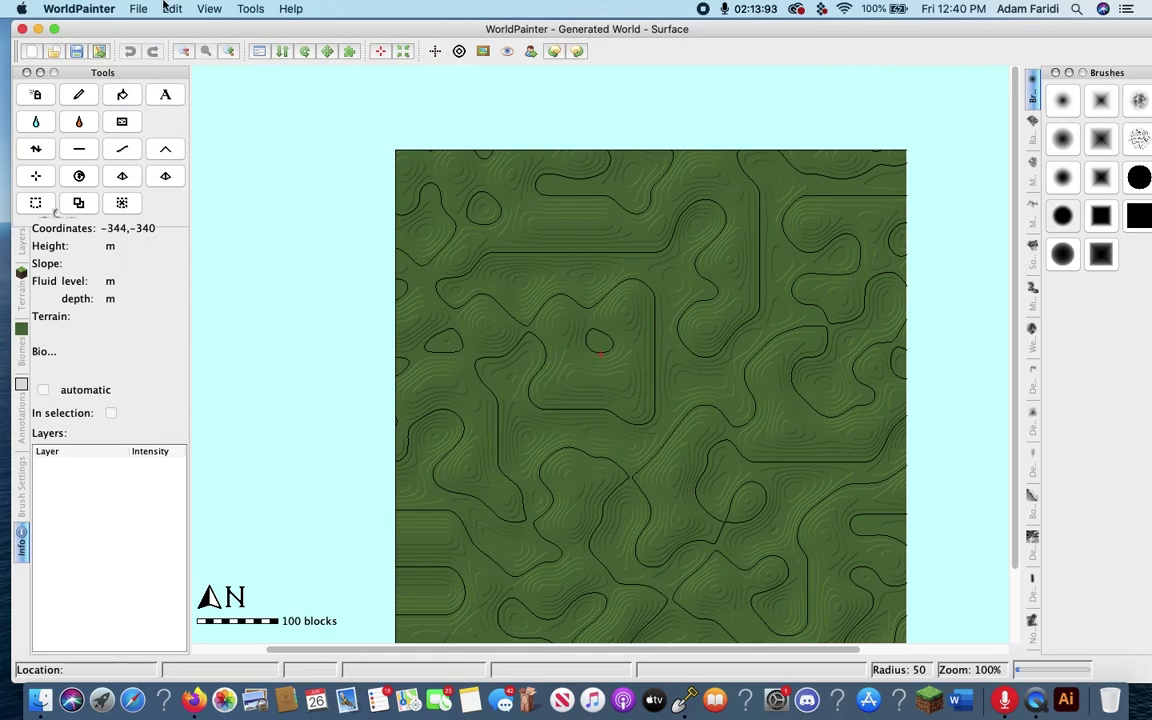
{"action": "left_click", "coordinate": [138, 9]}
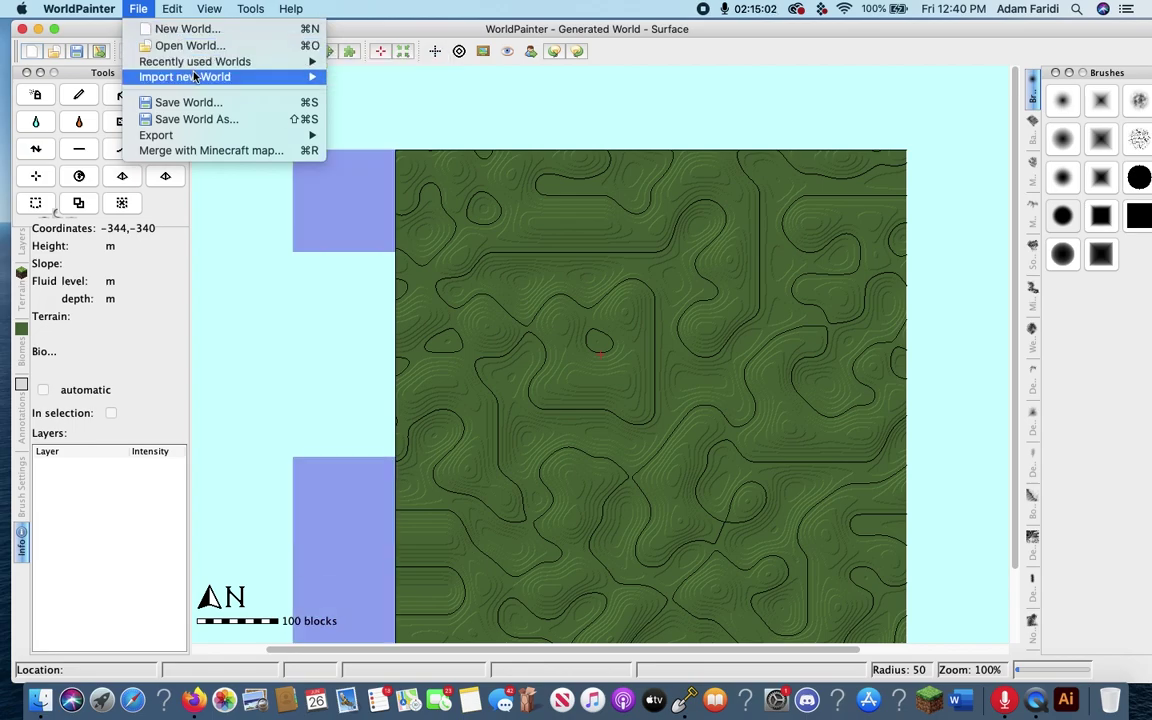
{"action": "mouse_move", "coordinate": [300, 77]}
{"action": "left_click", "coordinate": [352, 93]}
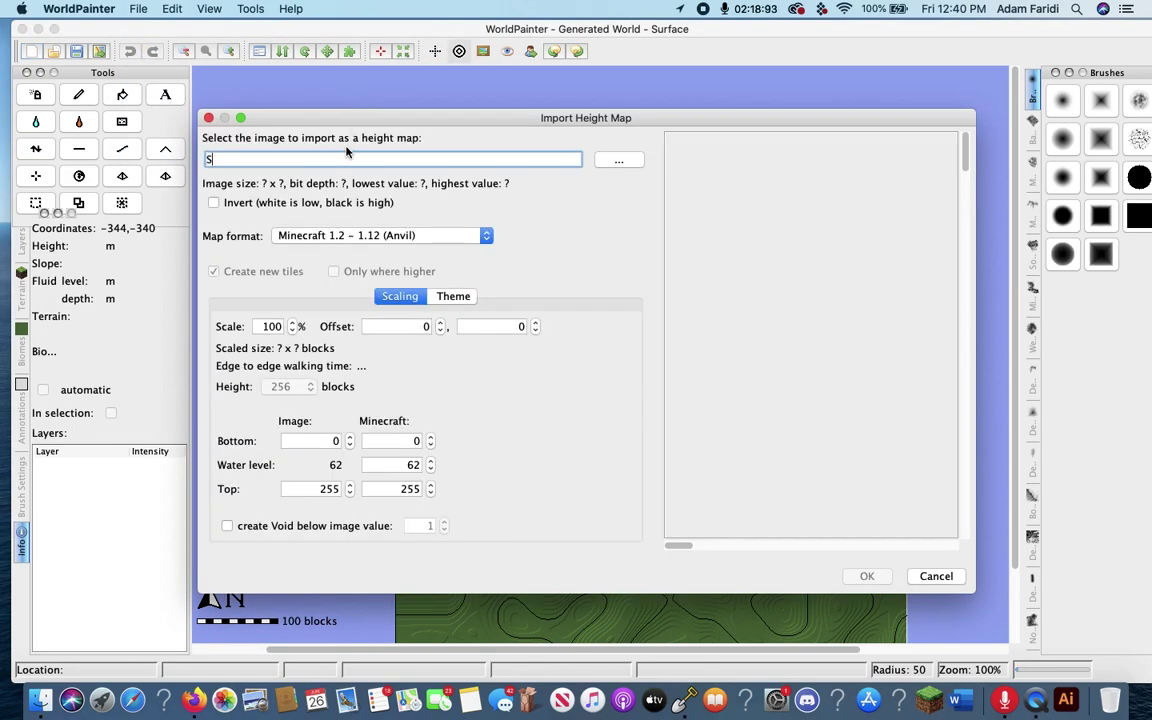
{"action": "type", "text": "Saranac Terrain"}
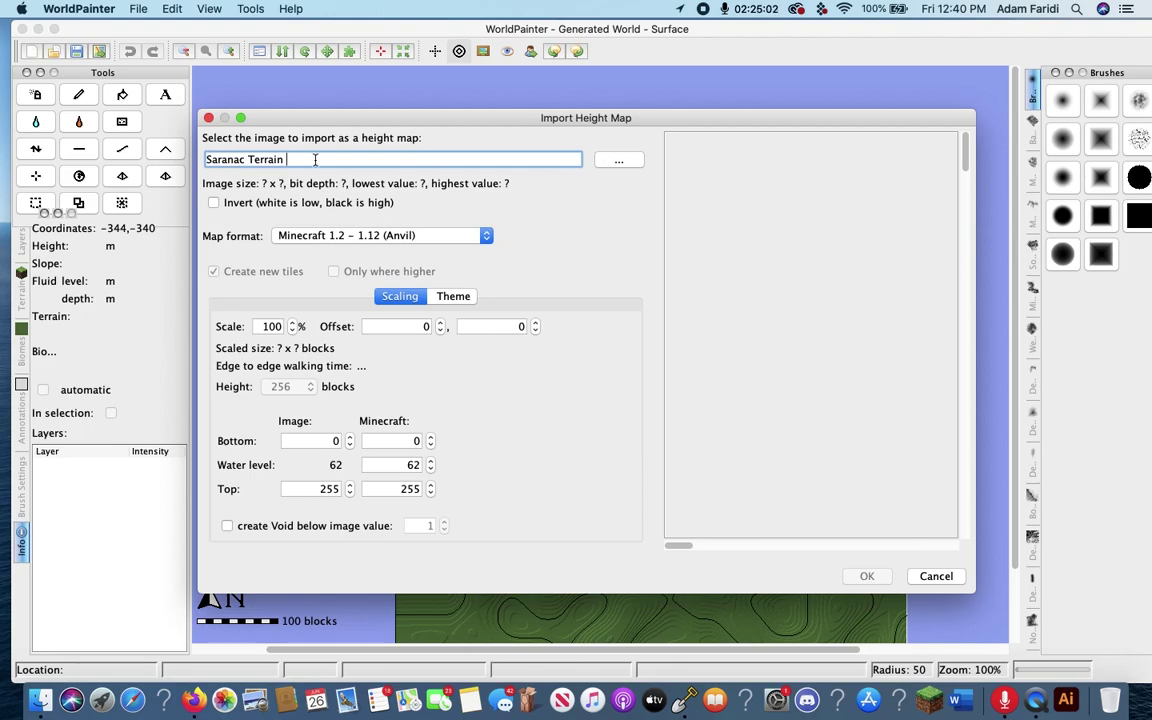
{"action": "left_click_drag", "start_coordinate": [300, 159], "coordinate": [176, 154]}
{"action": "key", "text": "BackSpace"}
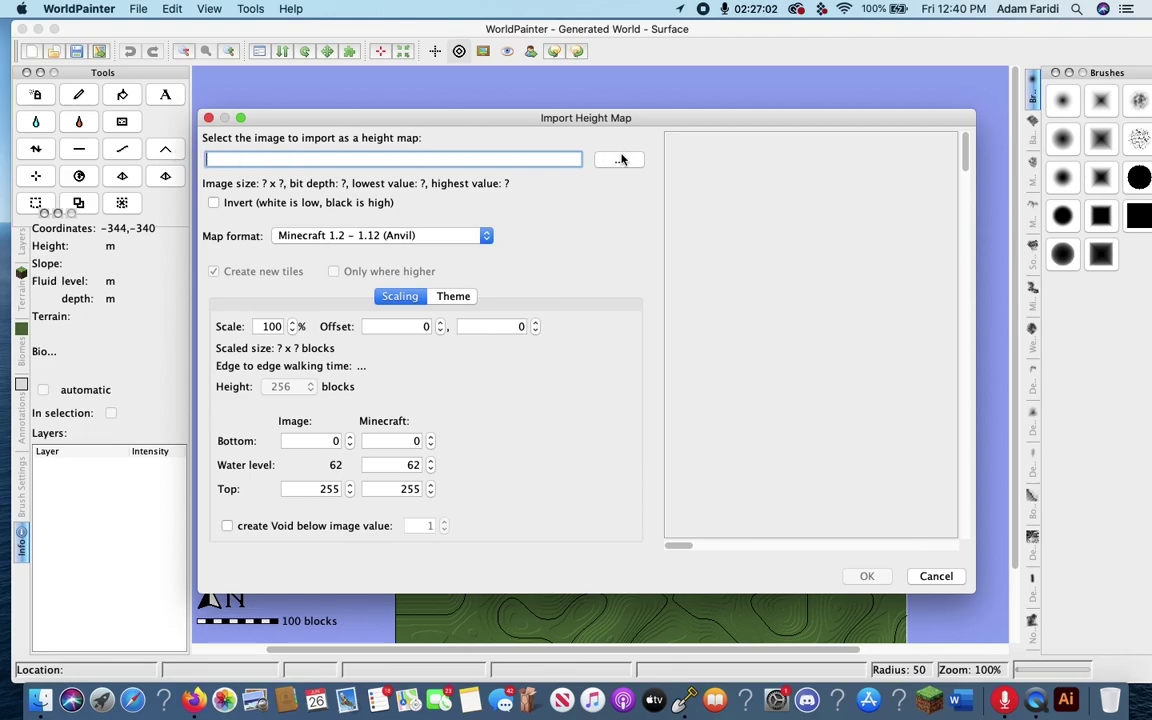
Step: Choose SaranacLake_Height_Map_USGS_NED_10m_1200x1200.png from the Downloads folder as the height map image to import
{"action": "left_click", "coordinate": [621, 159]}
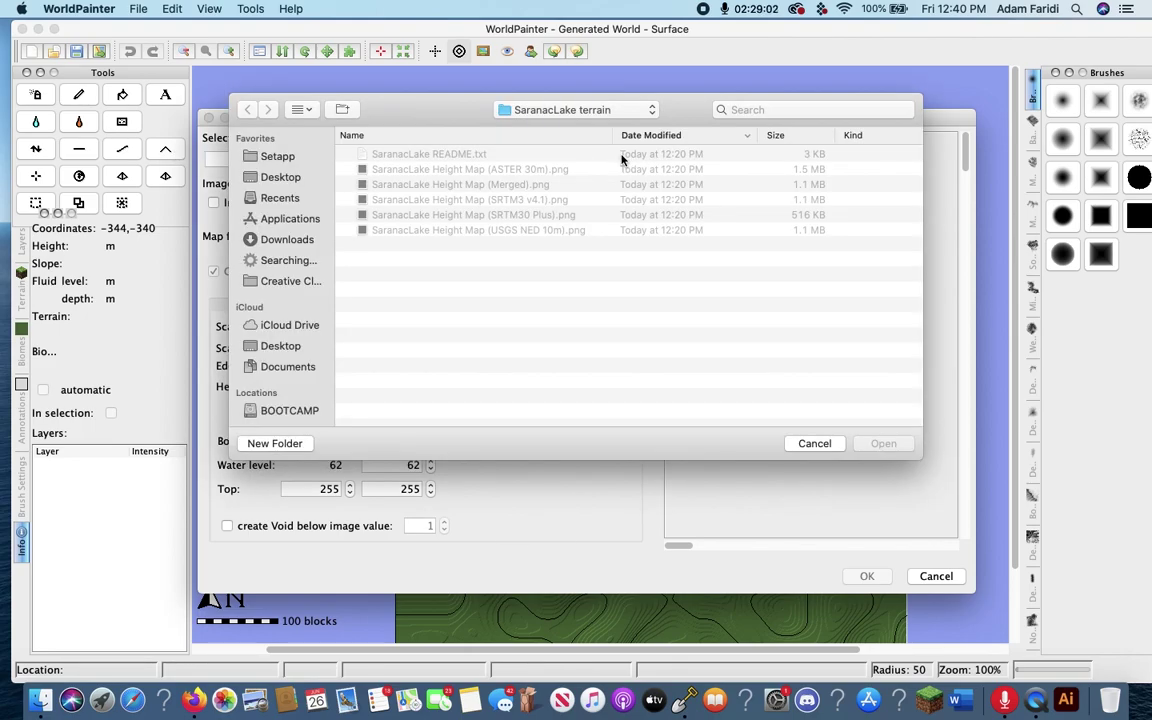
{"action": "left_click", "coordinate": [287, 240]}
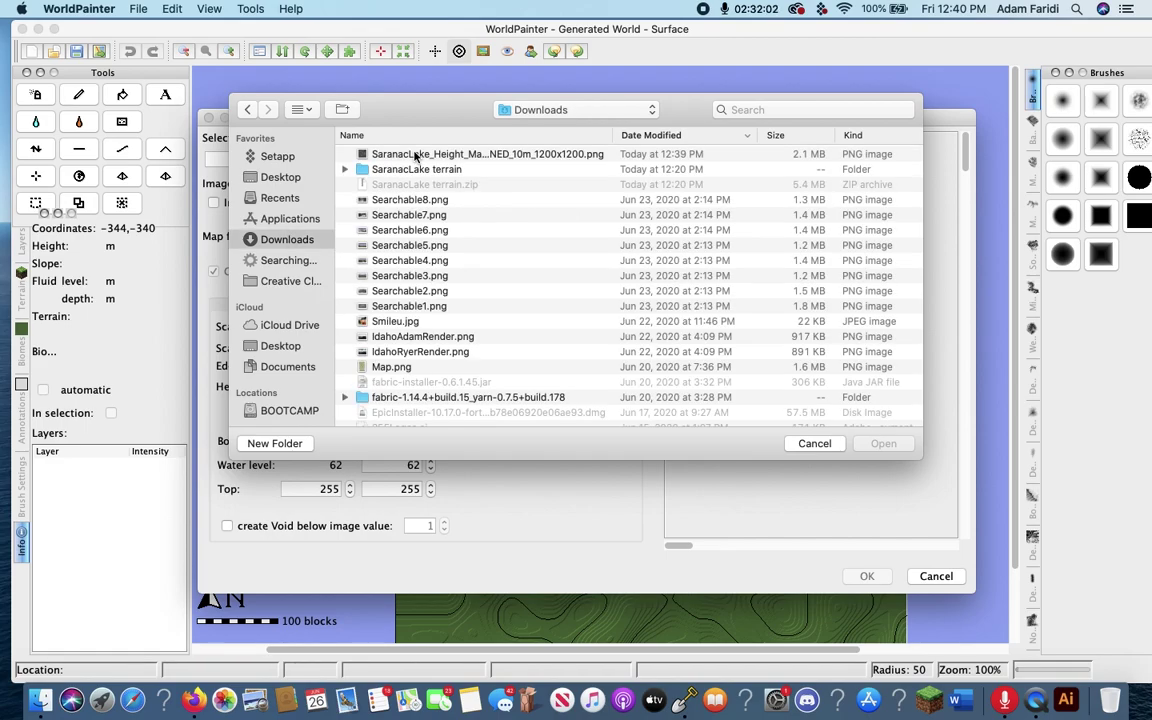
{"action": "left_click", "coordinate": [440, 154]}
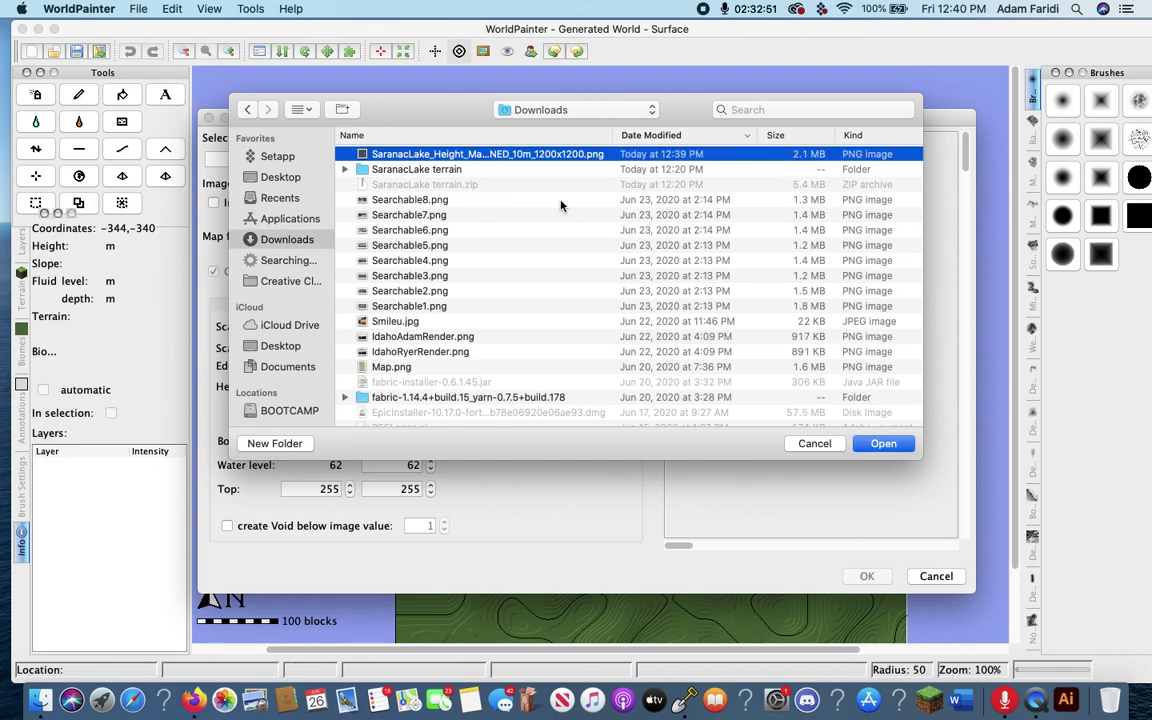
{"action": "left_click", "coordinate": [885, 443]}
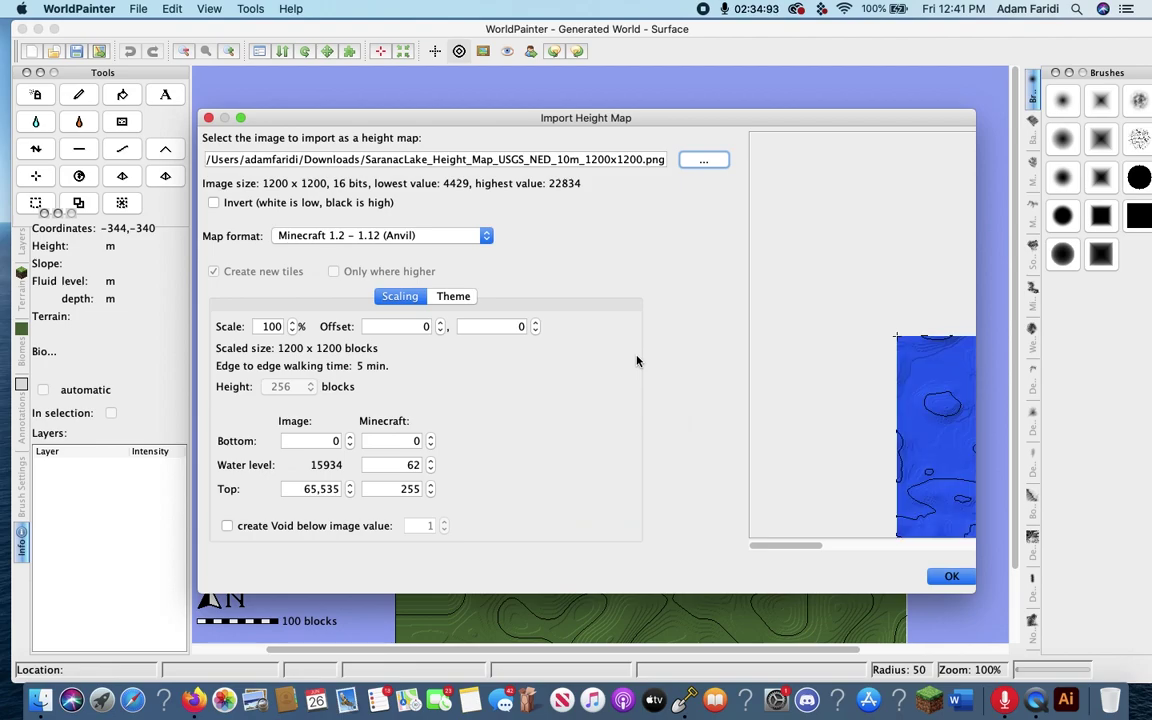
Step: Set the height map's import scale to 999%
{"action": "double_click", "coordinate": [271, 326]}
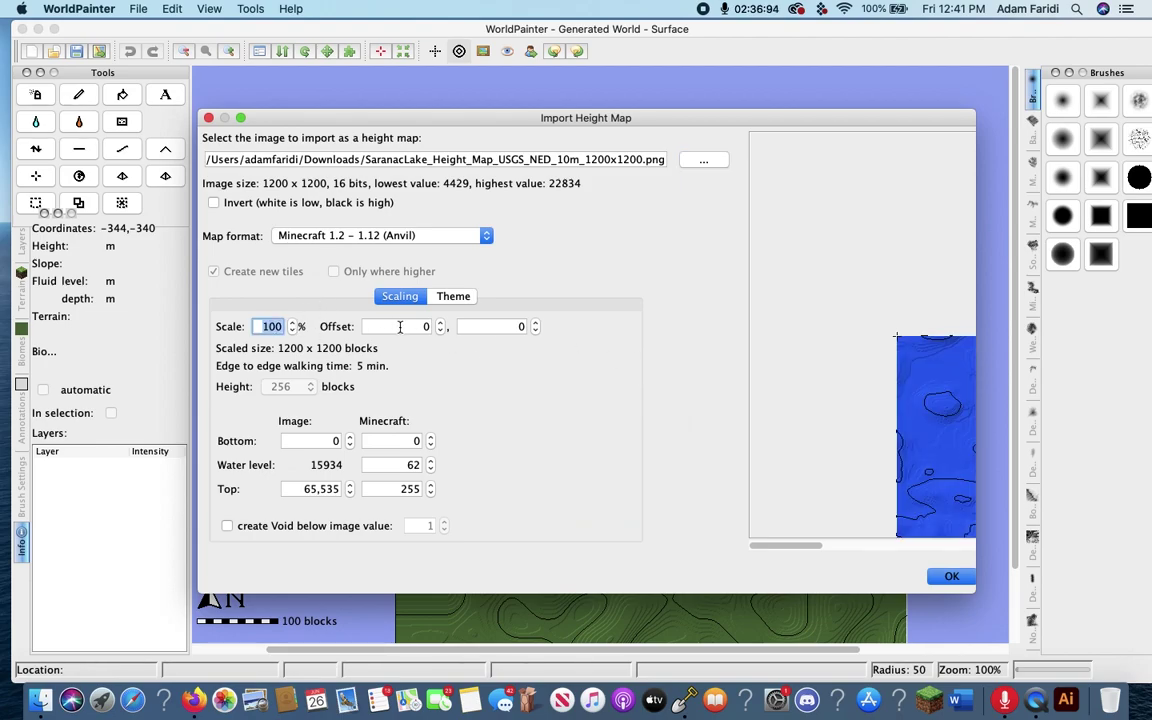
{"action": "type", "text": "999"}
{"action": "key", "text": "Return"}
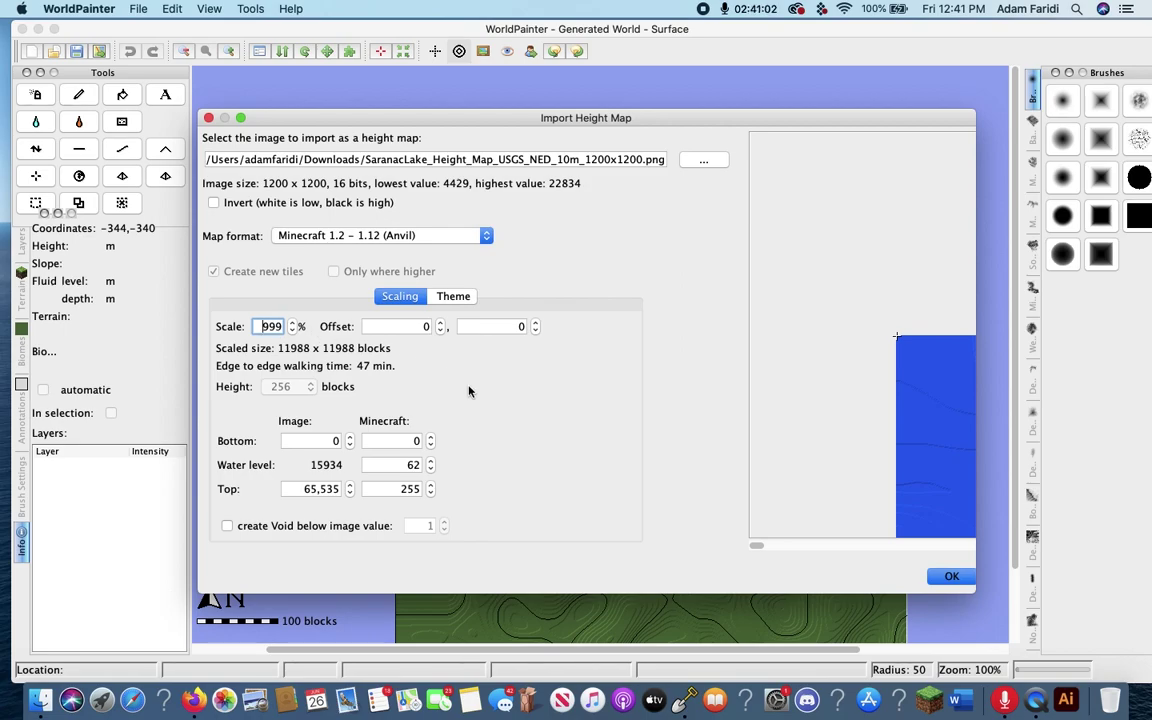
Step: Set the map format to [BETA] Minecraft 1.14.4 or later (Anvil) and the Minecraft water level to 3, and import the height map
{"action": "left_click", "coordinate": [378, 237]}
{"action": "left_click", "coordinate": [377, 222]}
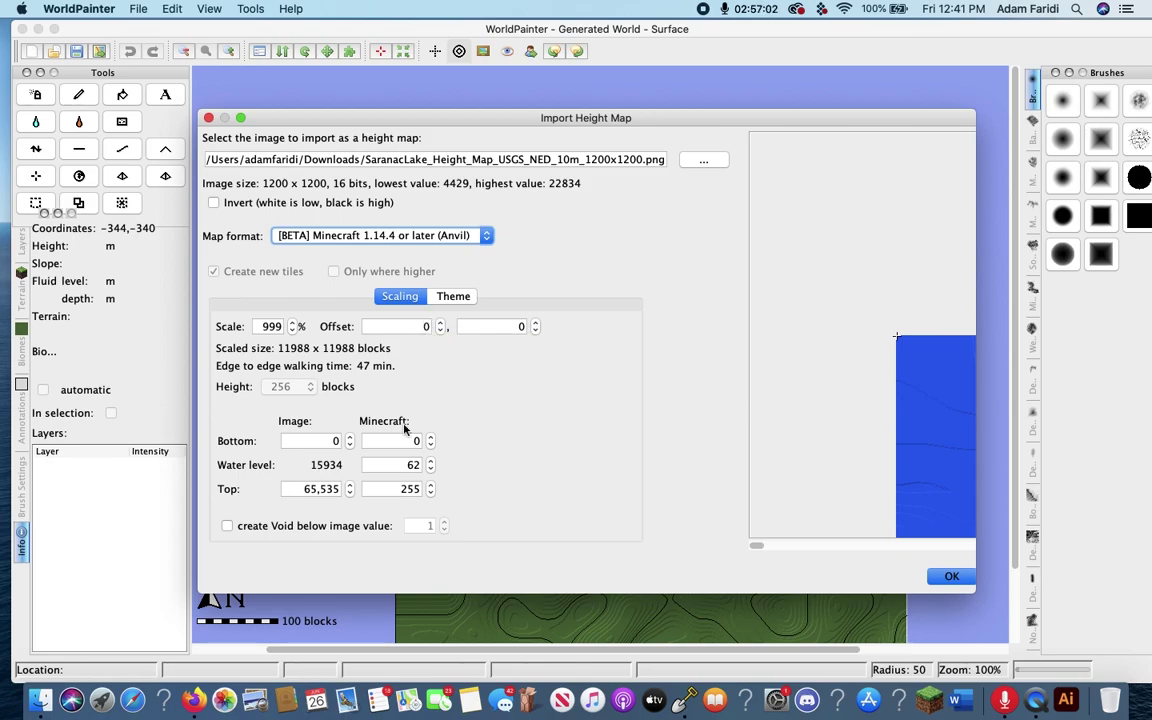
{"action": "left_click_drag", "start_coordinate": [429, 469], "coordinate": [430, 471]}
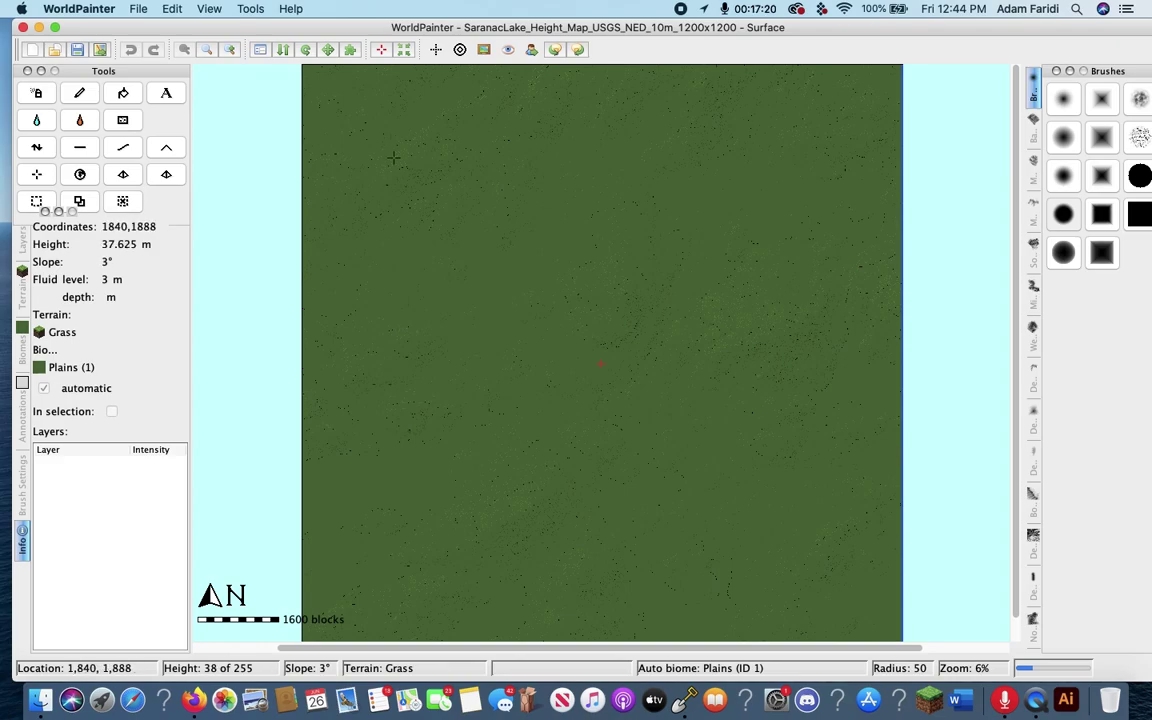
Step: Examine the imported terrain around the middle of the map, briefly showing the coordinate grid over it
{"action": "left_click", "coordinate": [229, 51]}
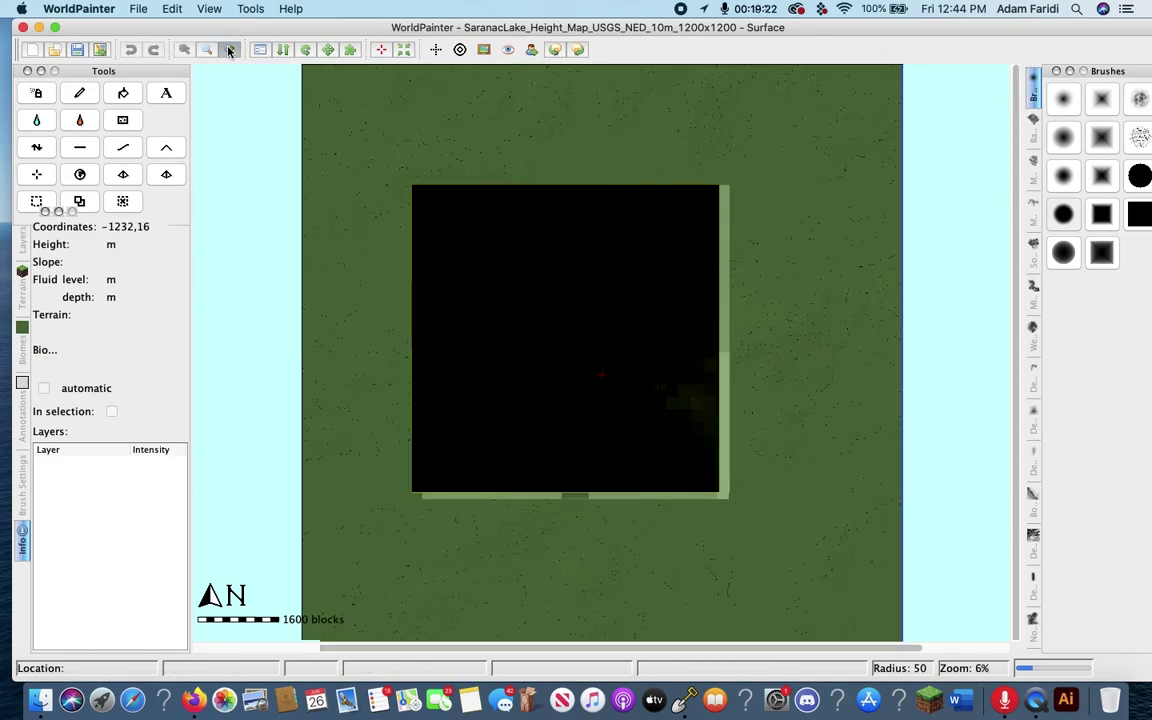
{"action": "left_click", "coordinate": [229, 51]}
{"action": "left_click", "coordinate": [229, 51]}
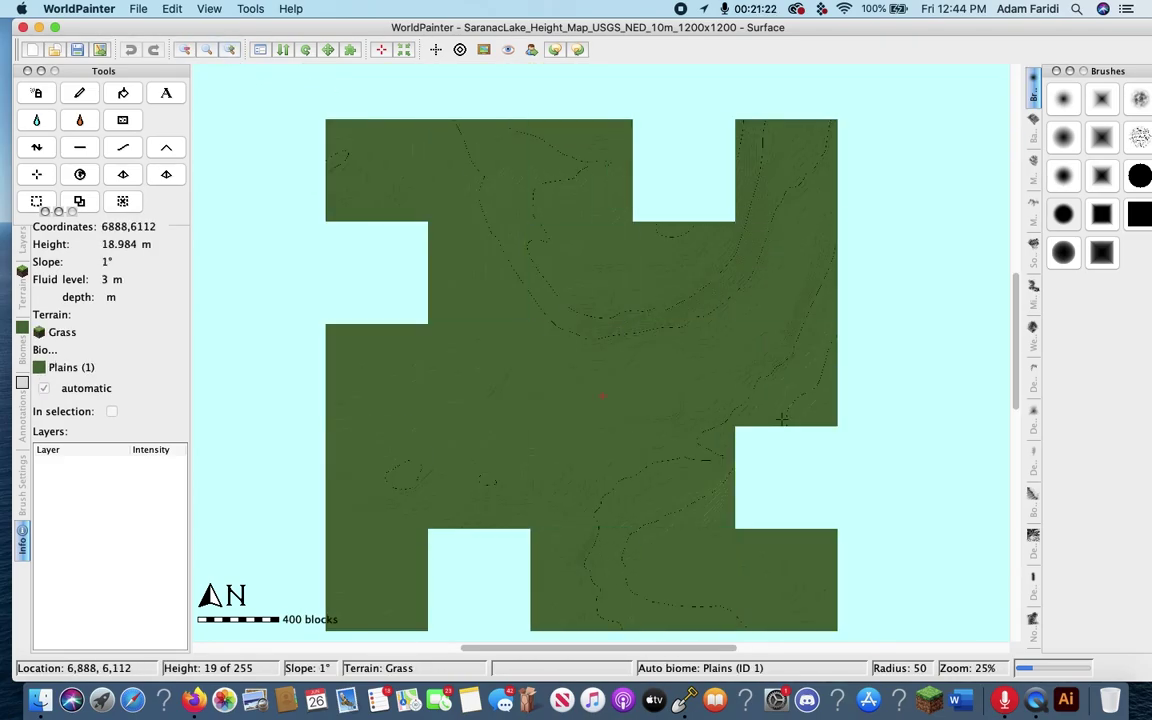
{"action": "left_click_drag", "start_coordinate": [1016, 283], "coordinate": [1018, 324]}
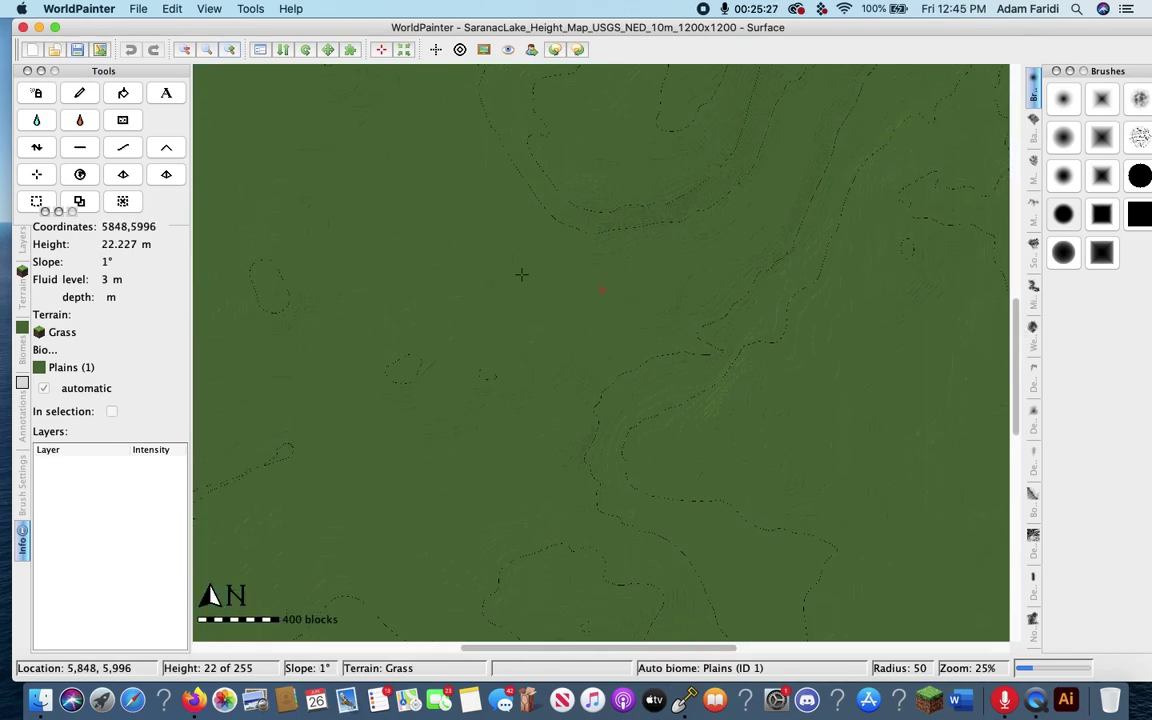
{"action": "left_click", "coordinate": [436, 51]}
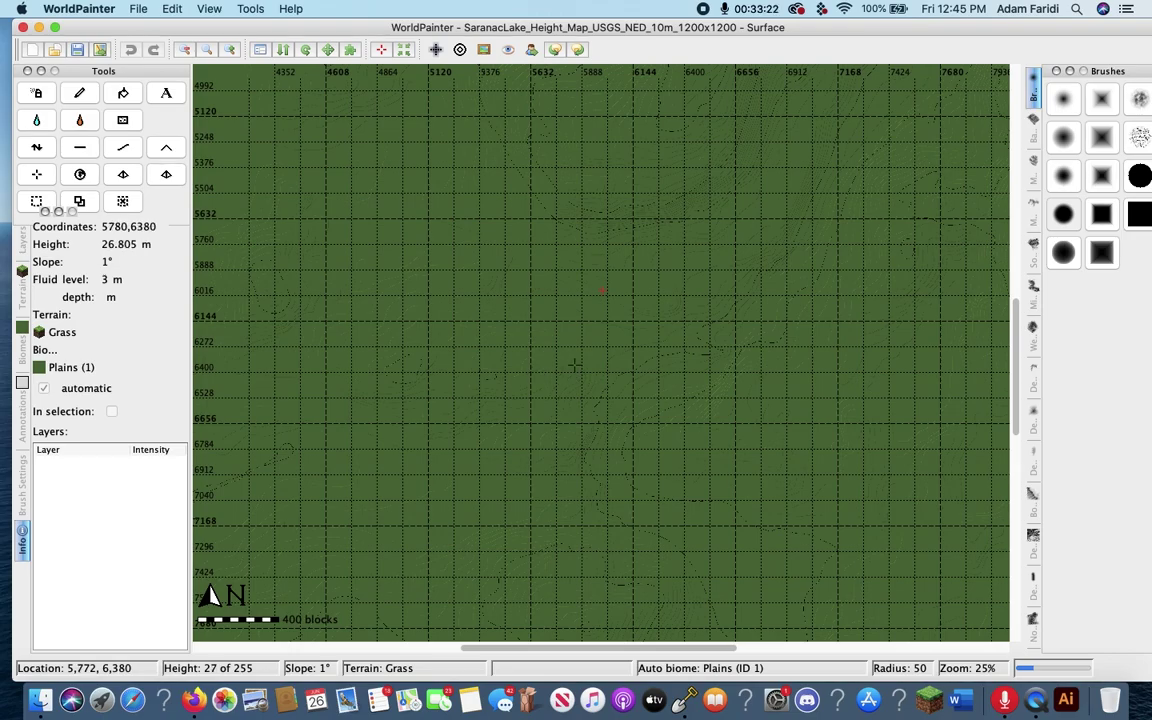
{"action": "left_click", "coordinate": [435, 50]}
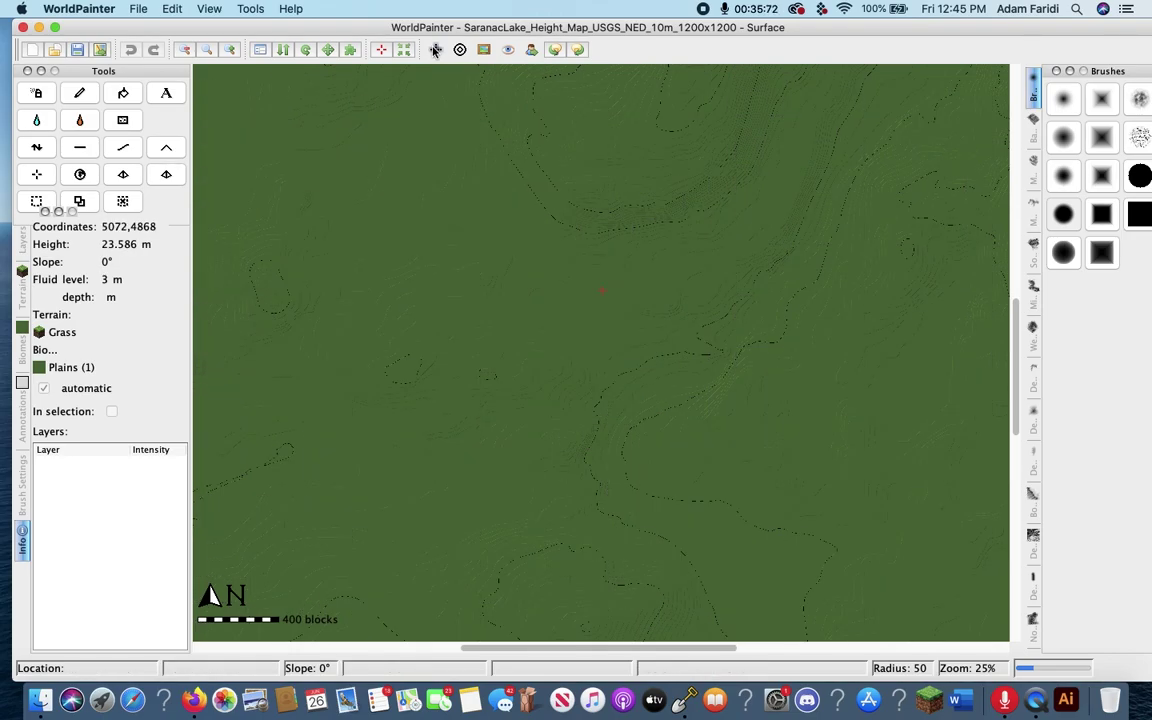
{"action": "left_click", "coordinate": [185, 50]}
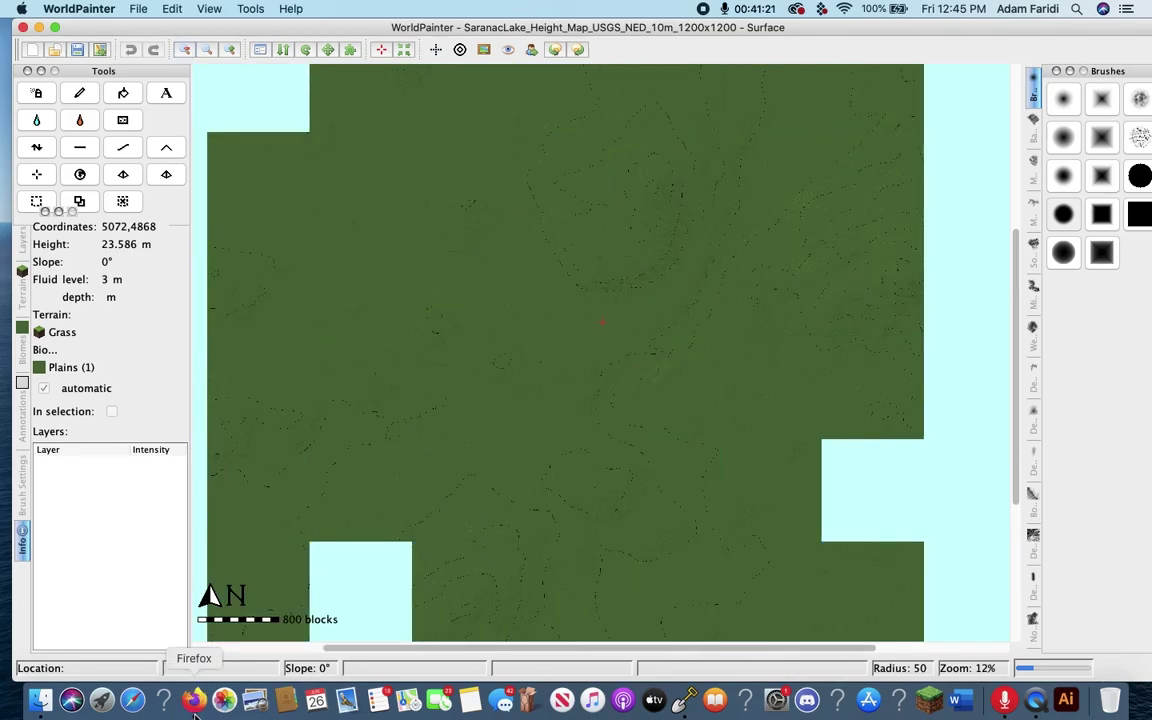
Step: Switch to Firefox and close the resized height map image and Simple Image Resizer pages
{"action": "left_click", "coordinate": [195, 701]}
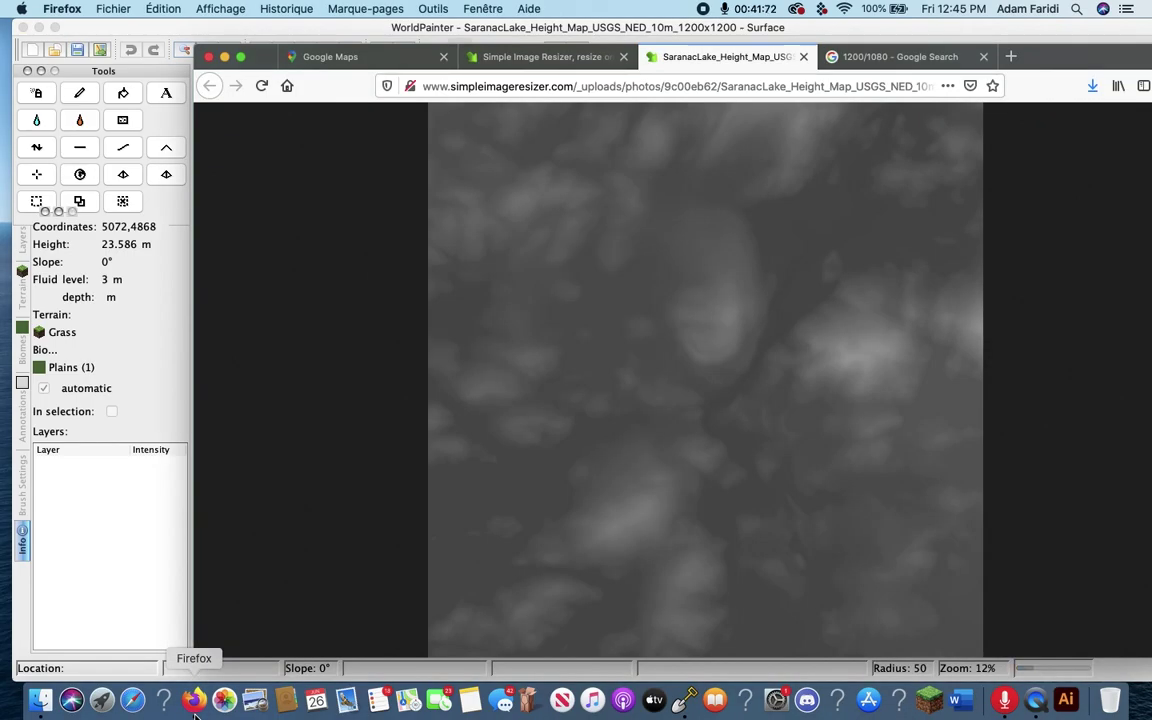
{"action": "left_click", "coordinate": [805, 57]}
{"action": "left_click", "coordinate": [623, 57]}
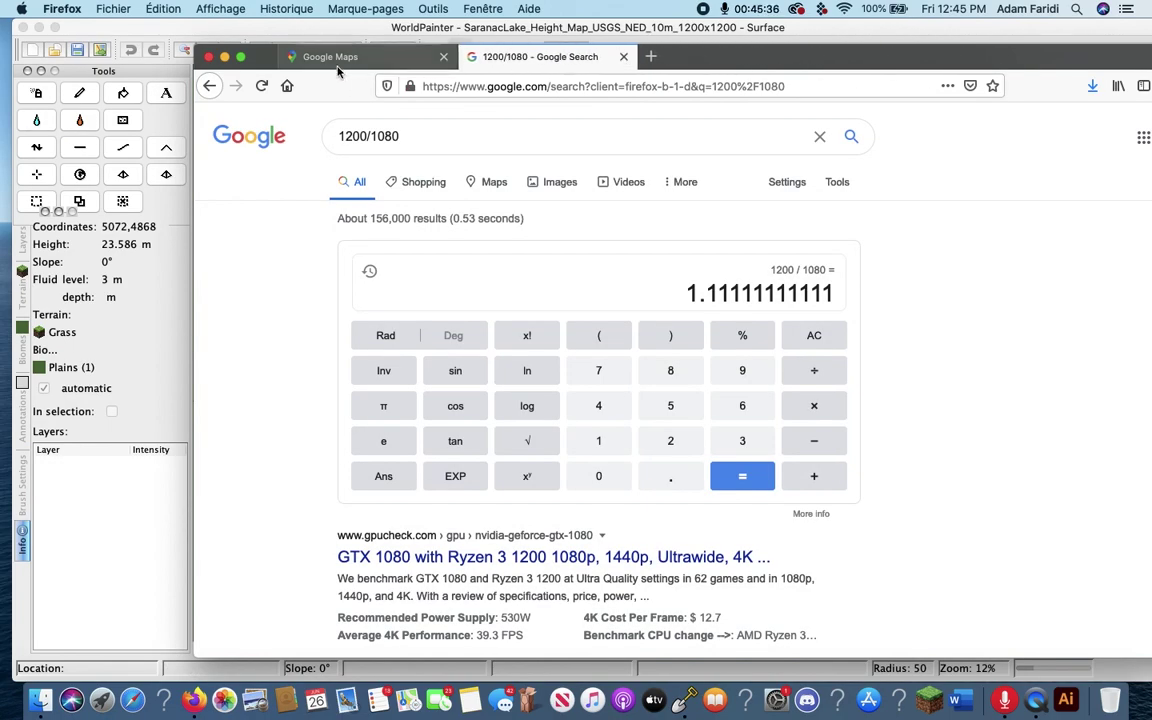
Step: Bring up the Google Maps satellite view and focus it on the centre of Saranac Lake
{"action": "left_click", "coordinate": [337, 64]}
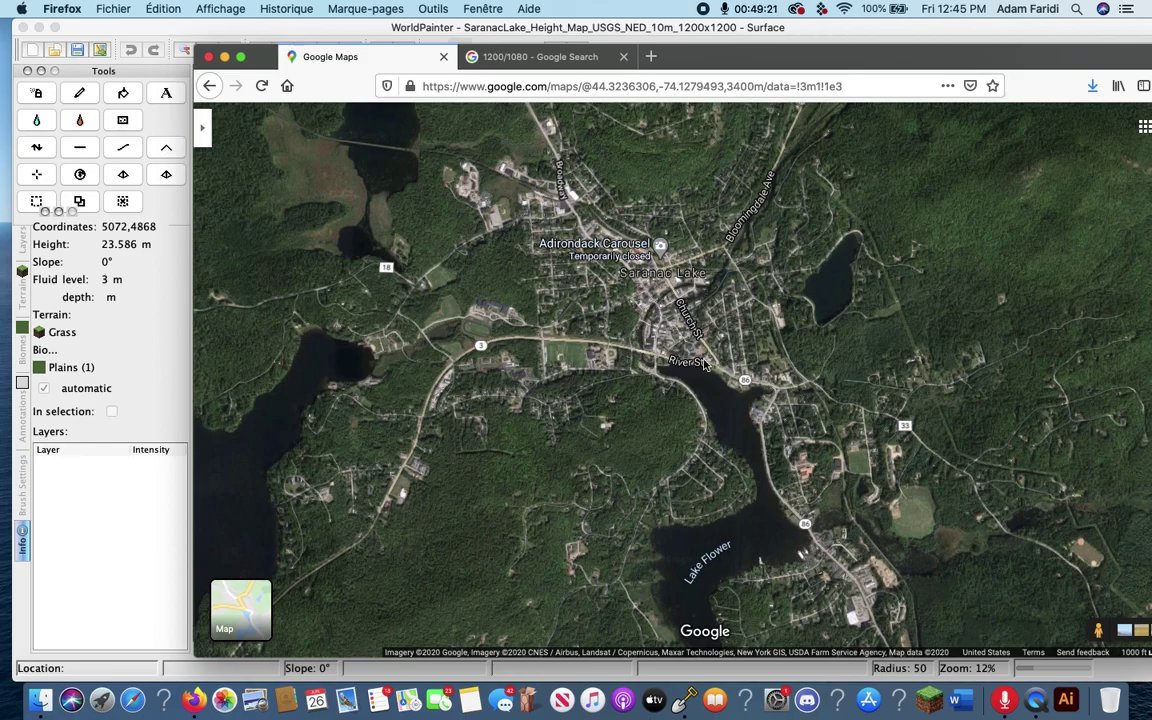
{"action": "scroll", "coordinate": [617, 342], "scroll_direction": "up", "scroll_amount": 2}
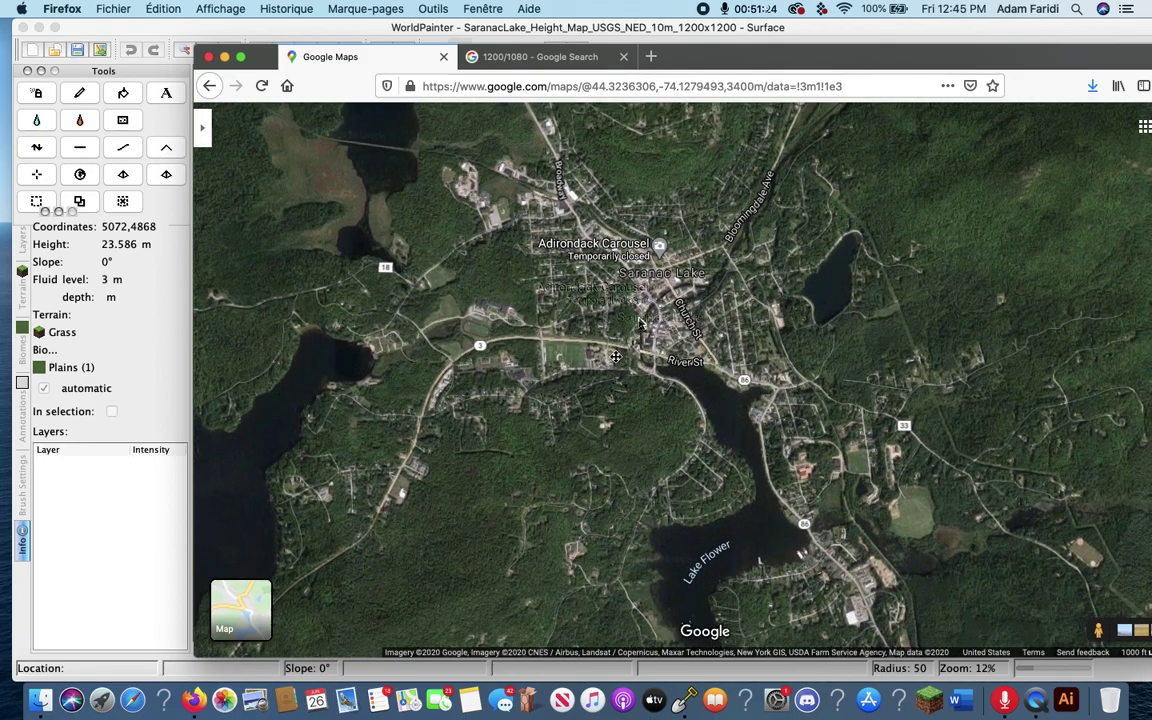
{"action": "scroll", "coordinate": [641, 313], "scroll_direction": "up", "scroll_amount": 3}
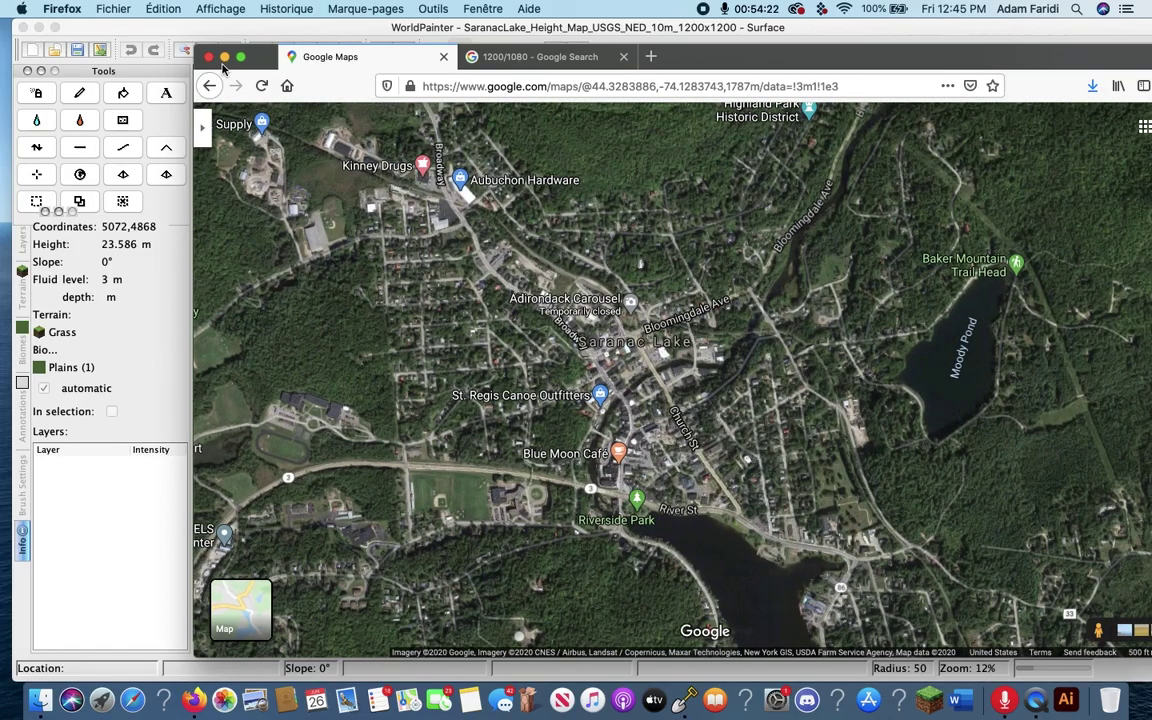
{"action": "left_click", "coordinate": [202, 127]}
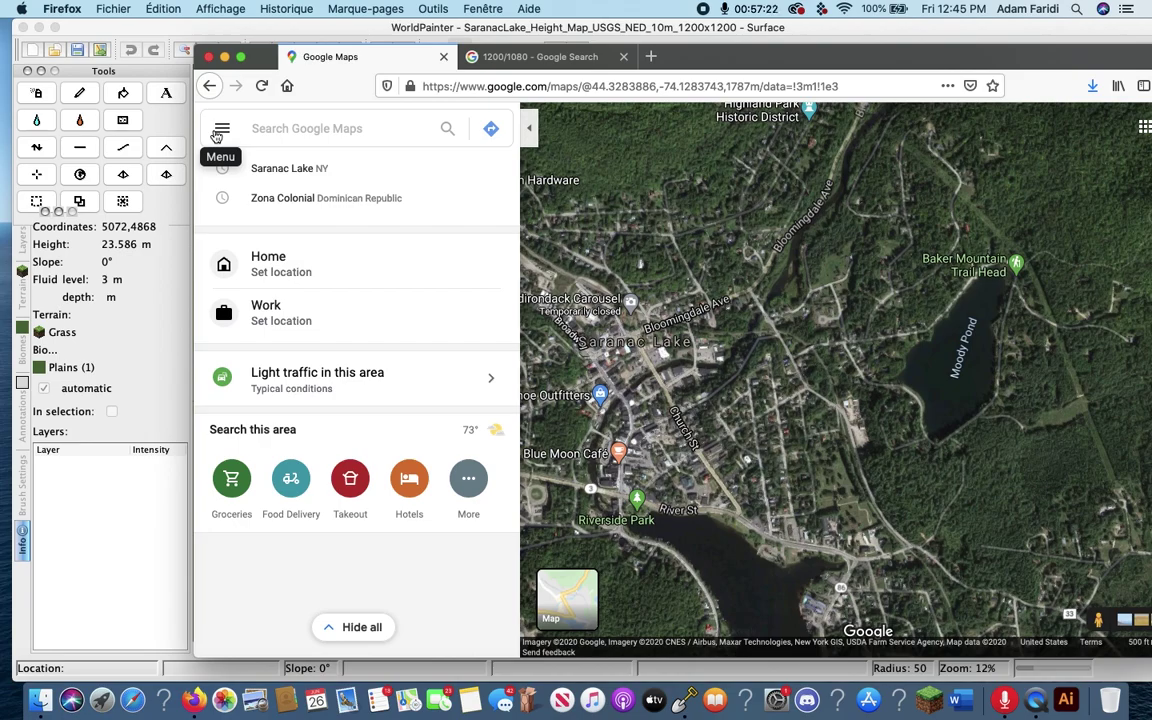
{"action": "left_click", "coordinate": [216, 134]}
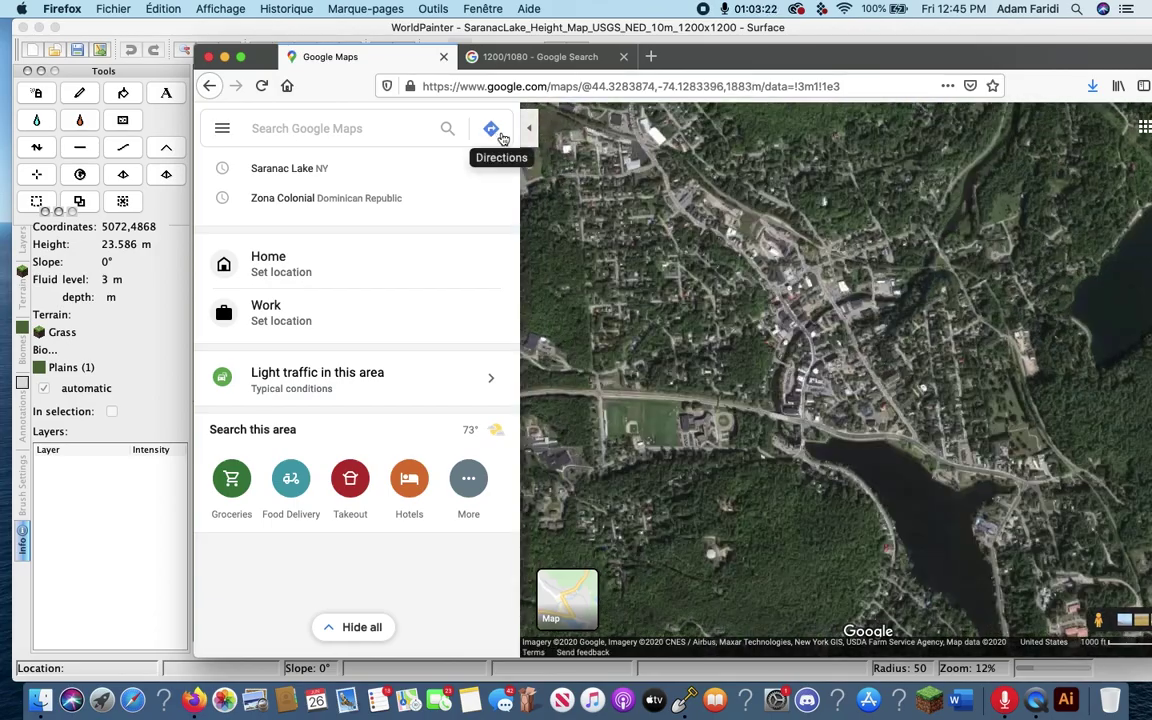
{"action": "left_click", "coordinate": [529, 129]}
Step: Frame the whole town of Saranac Lake with its surrounding lakes in Google Maps and capture that area as a screenshot
{"action": "left_click_drag", "start_coordinate": [667, 300], "coordinate": [547, 314]}
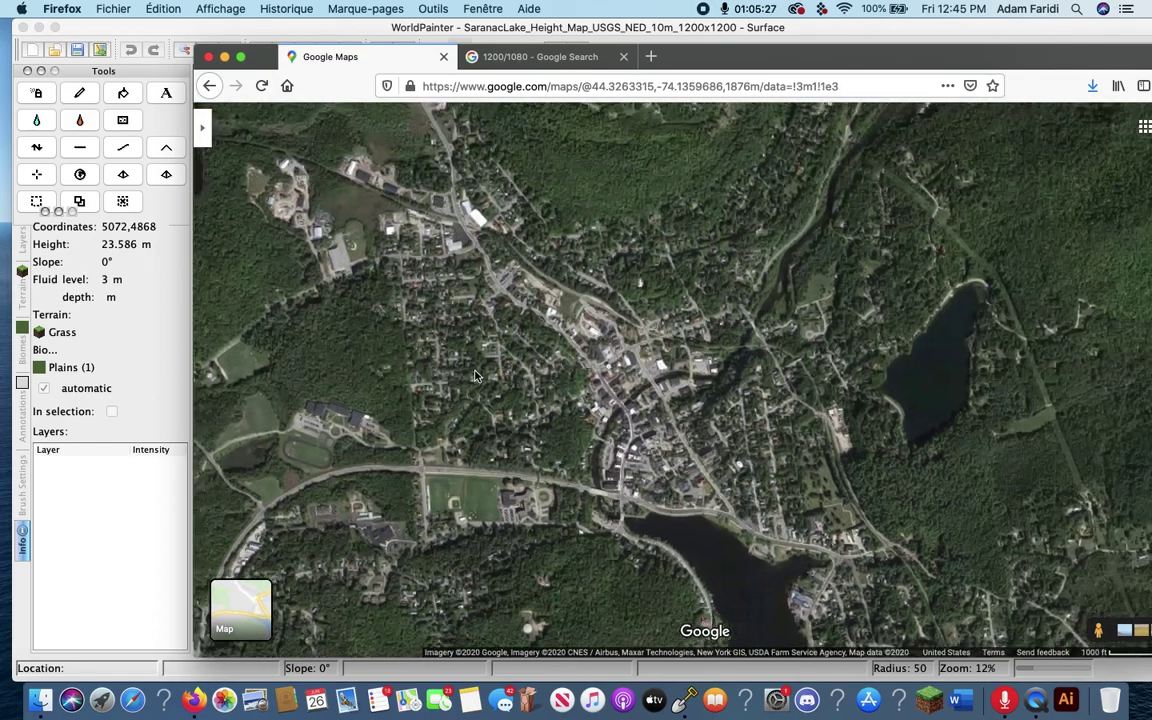
{"action": "scroll", "coordinate": [546, 313], "scroll_direction": "down", "scroll_amount": 5}
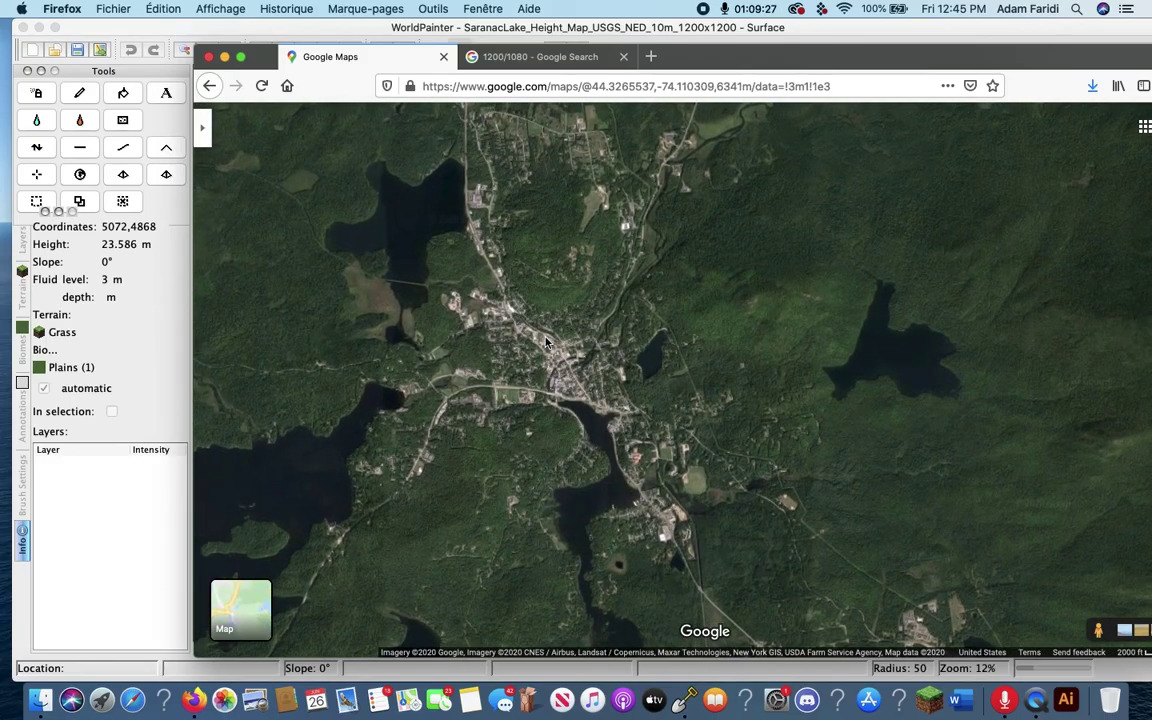
{"action": "scroll", "coordinate": [546, 343], "scroll_direction": "down", "scroll_amount": 2}
{"action": "scroll", "coordinate": [546, 343], "scroll_direction": "up", "scroll_amount": 3}
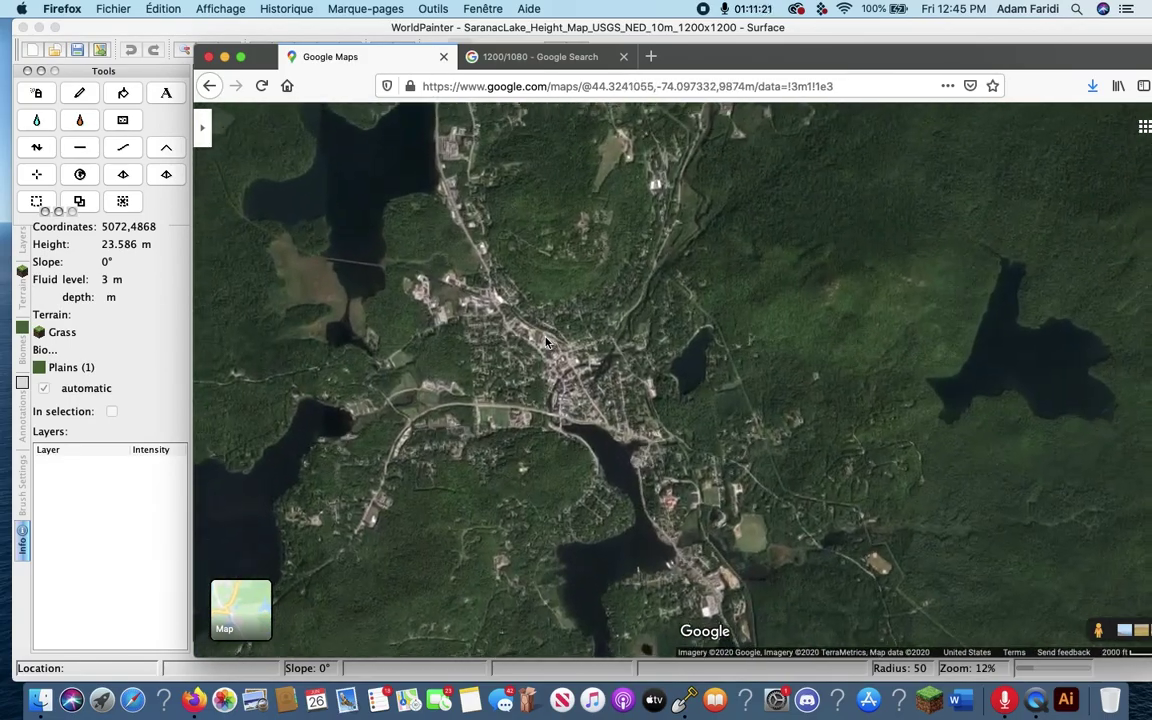
{"action": "scroll", "coordinate": [607, 345], "scroll_direction": "up", "scroll_amount": 2}
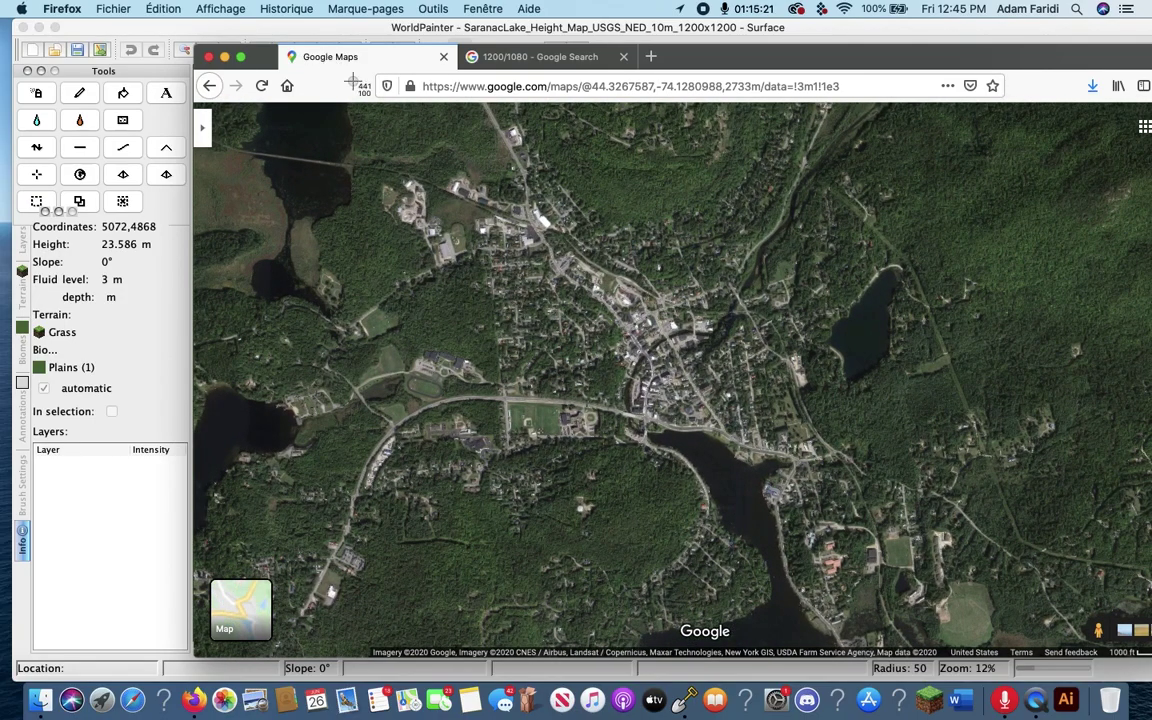
{"action": "key", "text": "super+shift+4"}
{"action": "left_click_drag", "start_coordinate": [330, 123], "coordinate": [1071, 642]}
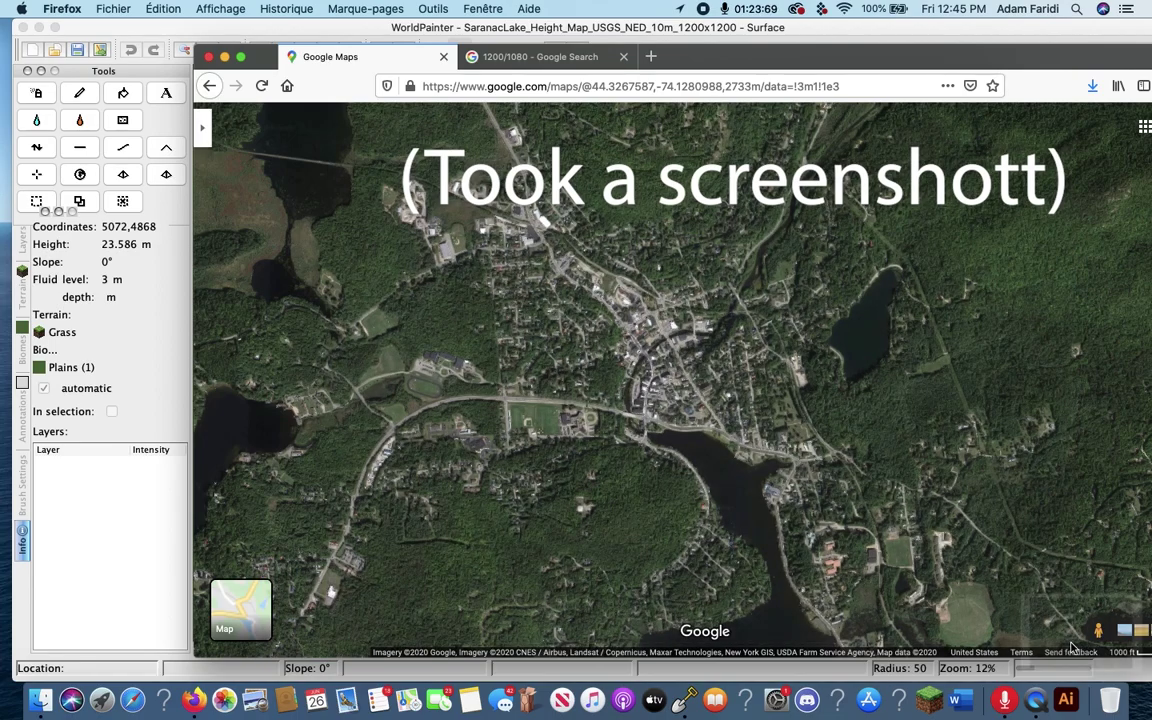
Step: Switch to WorldPainter and enable an image overlay using the file "Screen Shot 2020-06-26 at 12.45.58 PM"
{"action": "left_click", "coordinate": [1045, 704]}
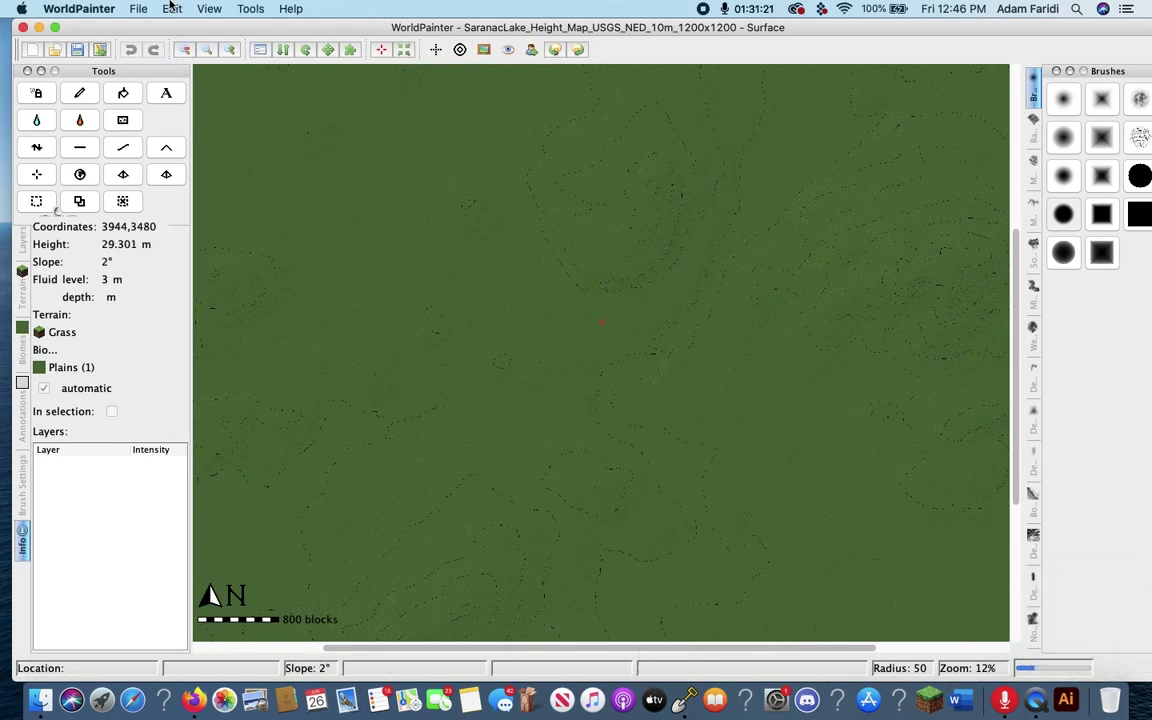
{"action": "left_click", "coordinate": [209, 8]}
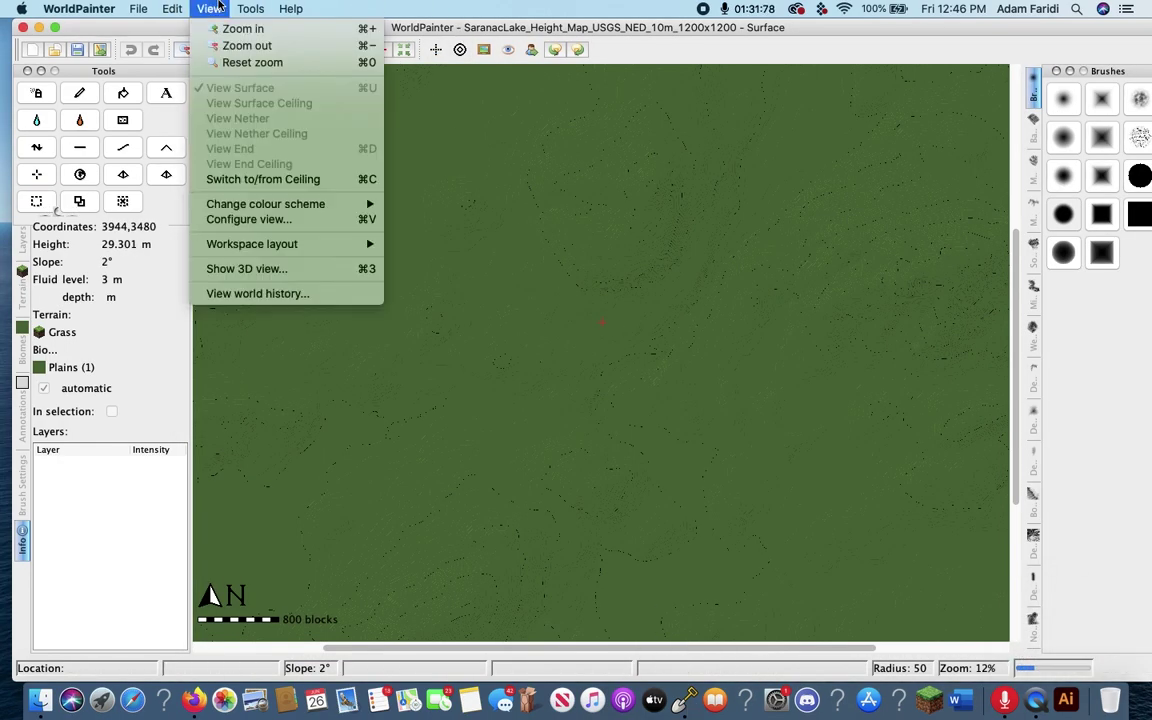
{"action": "left_click", "coordinate": [283, 220]}
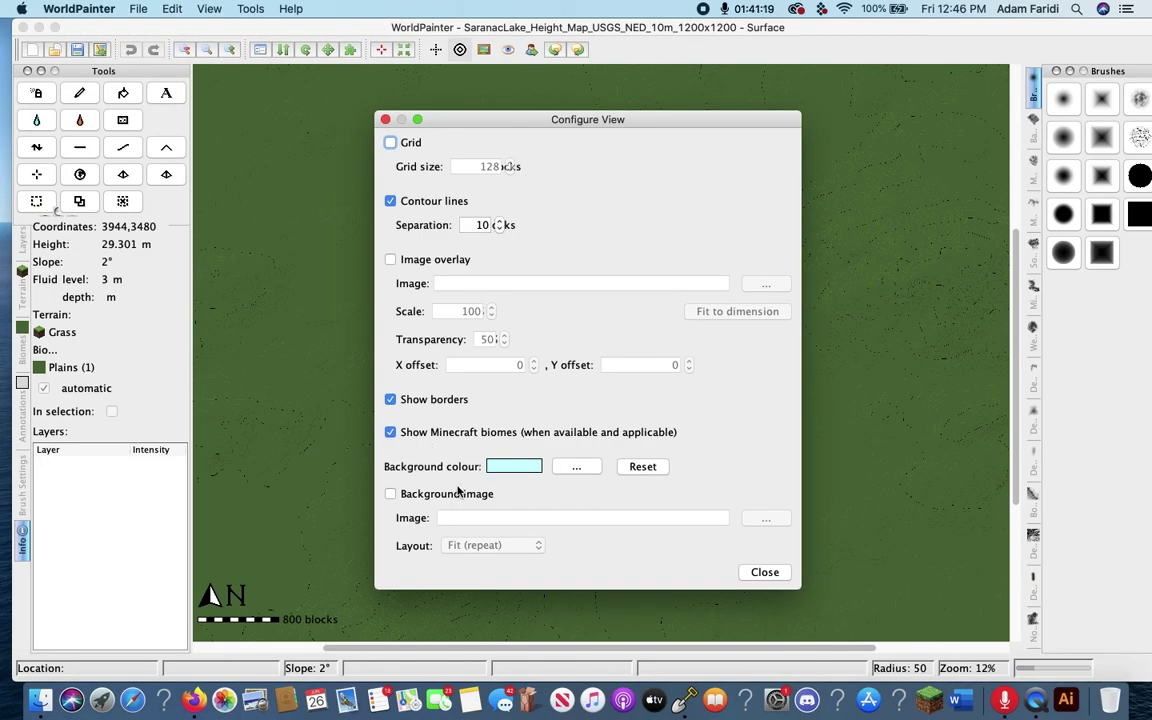
{"action": "left_click", "coordinate": [389, 260]}
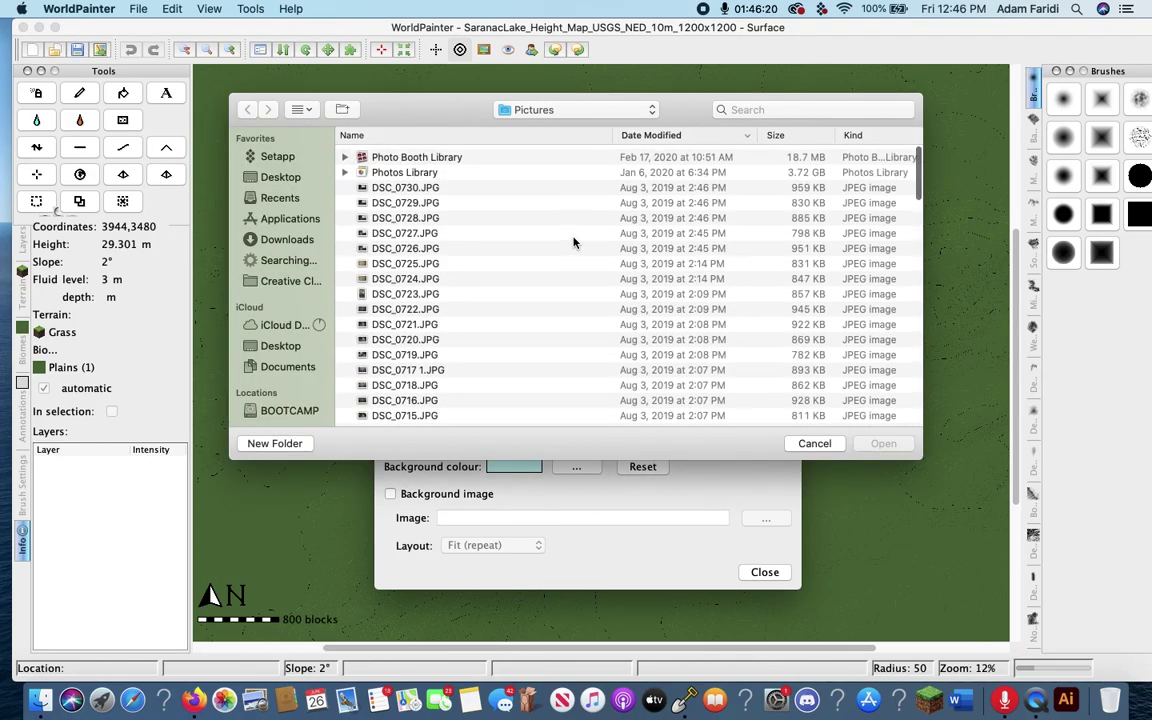
{"action": "scroll", "coordinate": [381, 202], "scroll_direction": "down", "scroll_amount": 1}
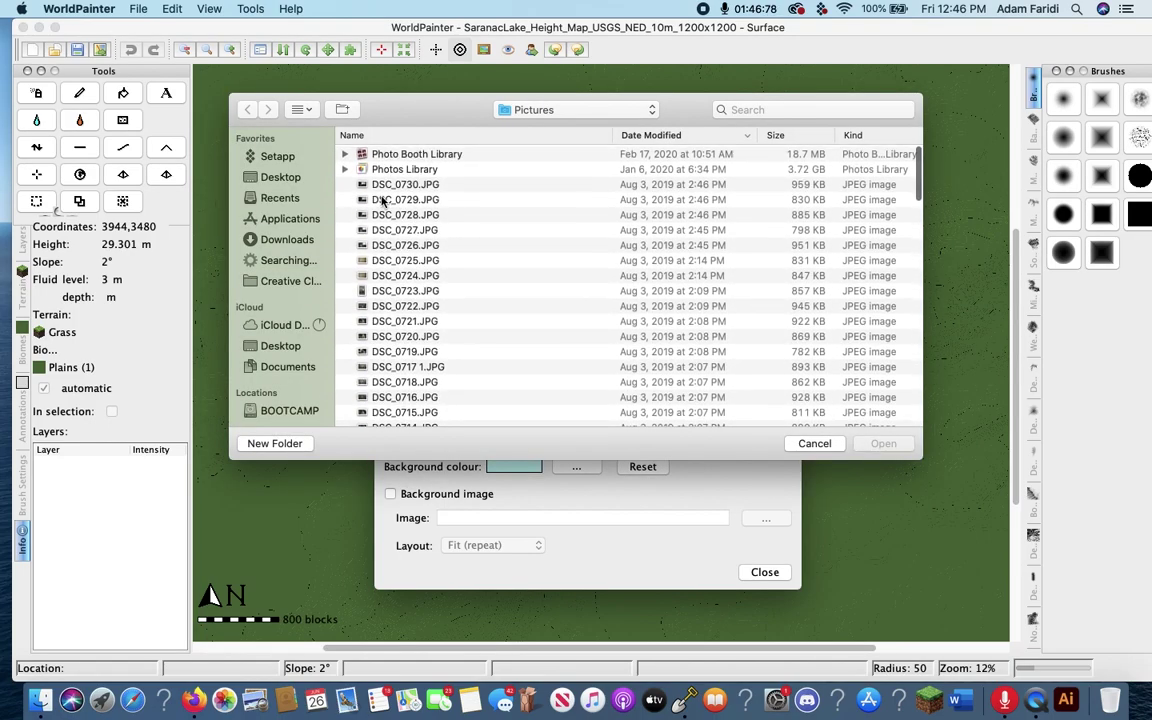
{"action": "left_click", "coordinate": [287, 240]}
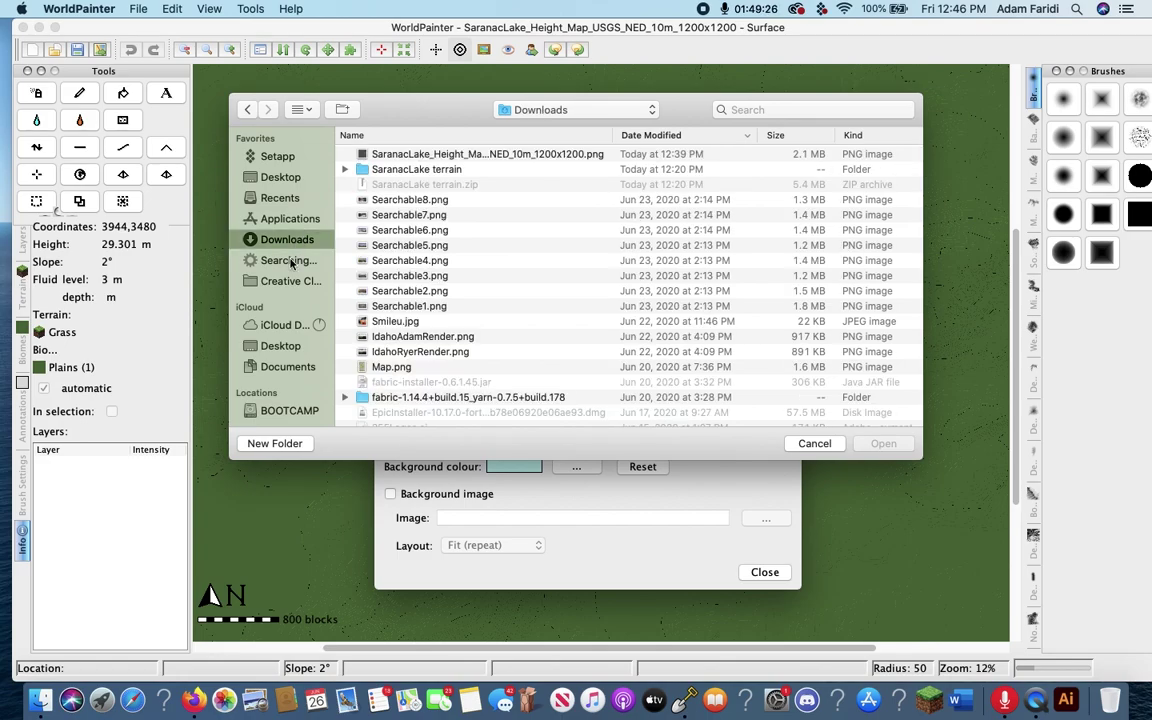
{"action": "left_click", "coordinate": [276, 198]}
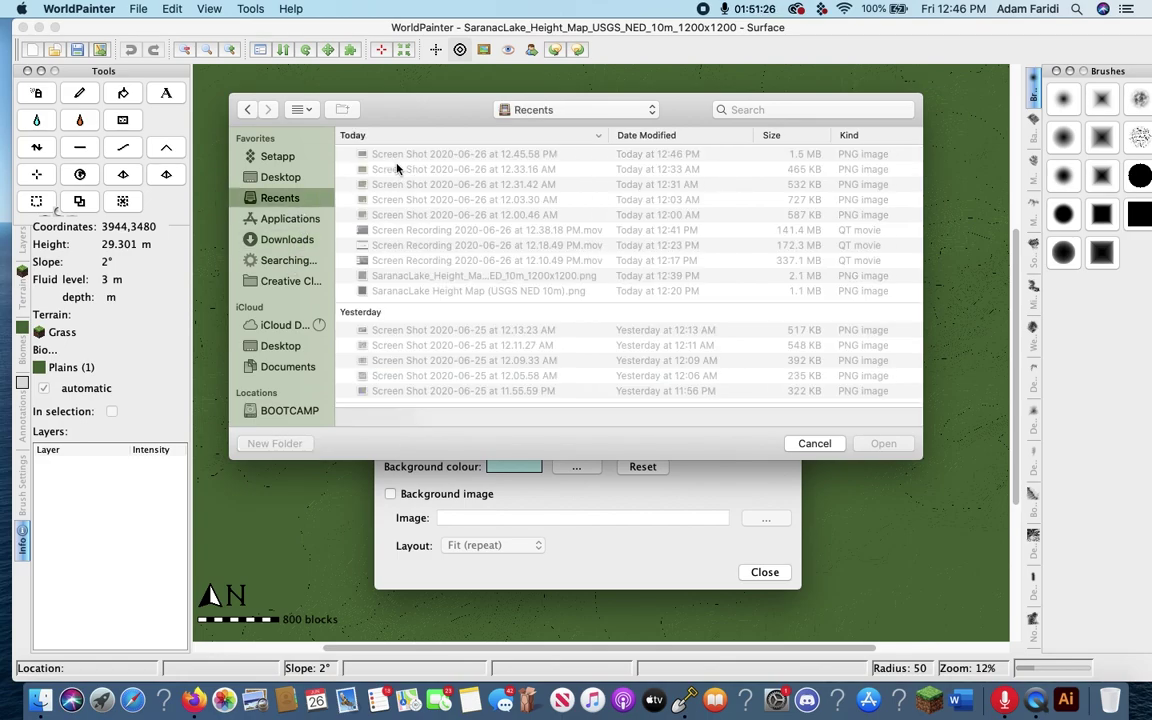
{"action": "left_click", "coordinate": [406, 156]}
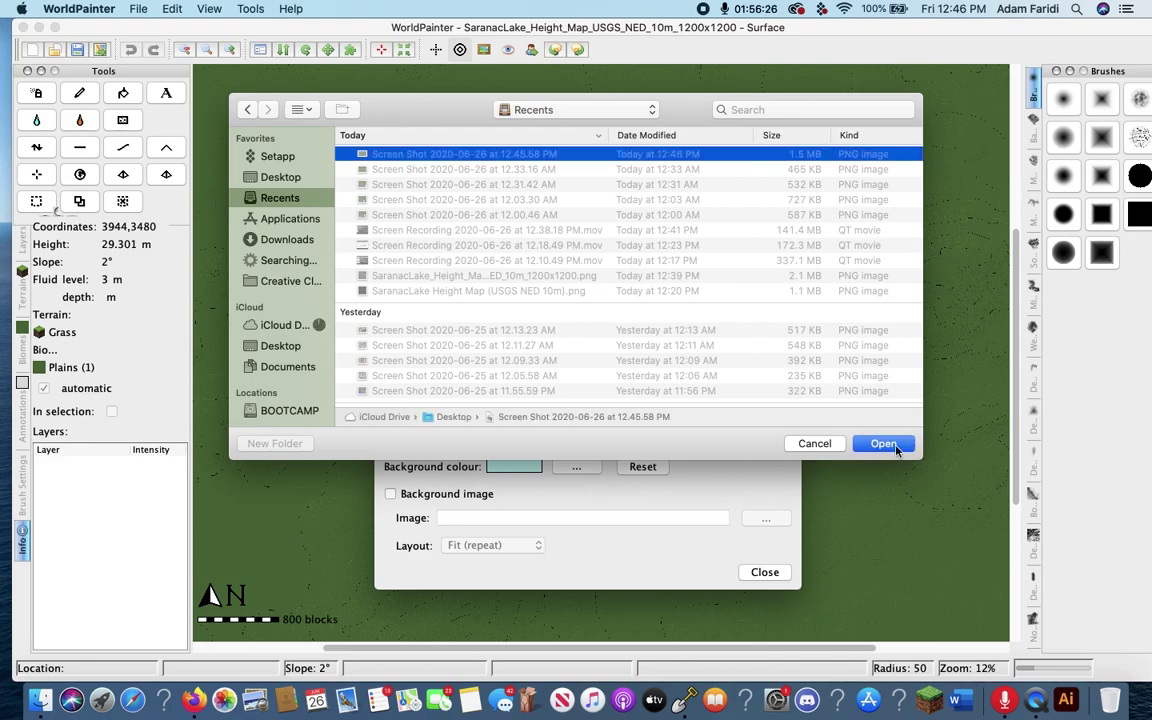
{"action": "left_click", "coordinate": [883, 443]}
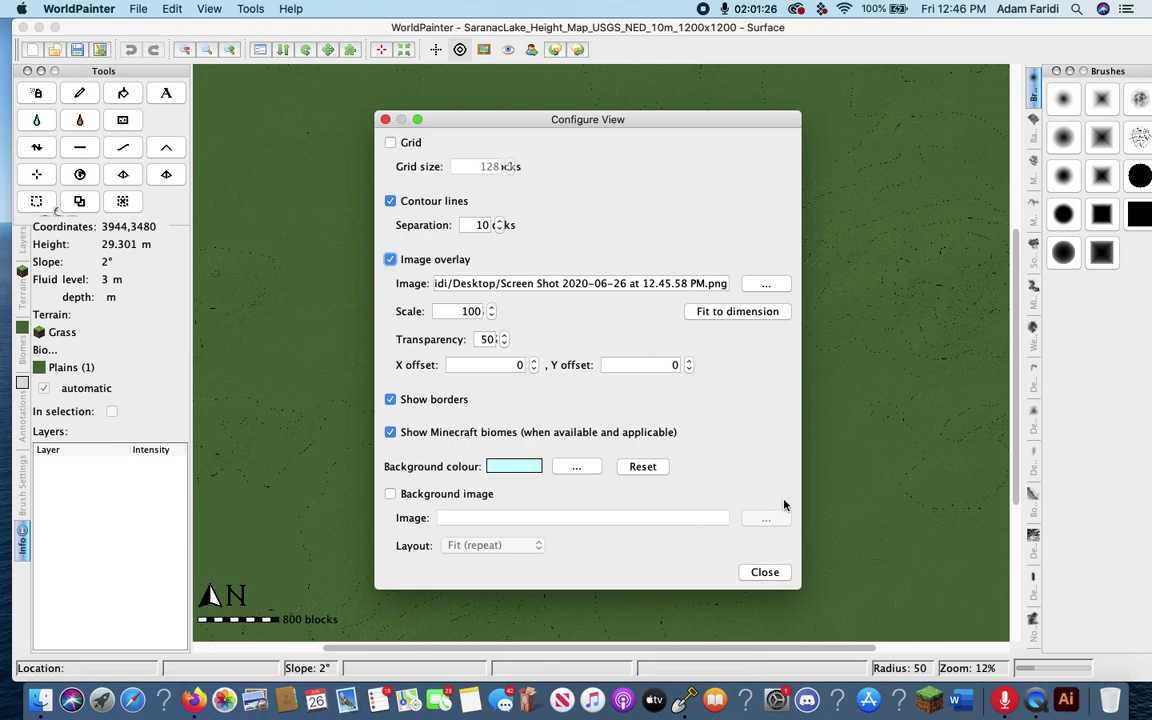
{"action": "left_click", "coordinate": [774, 578]}
Step: Set the image overlay's X offset to 6,000 in the view configuration
{"action": "left_click", "coordinate": [184, 51]}
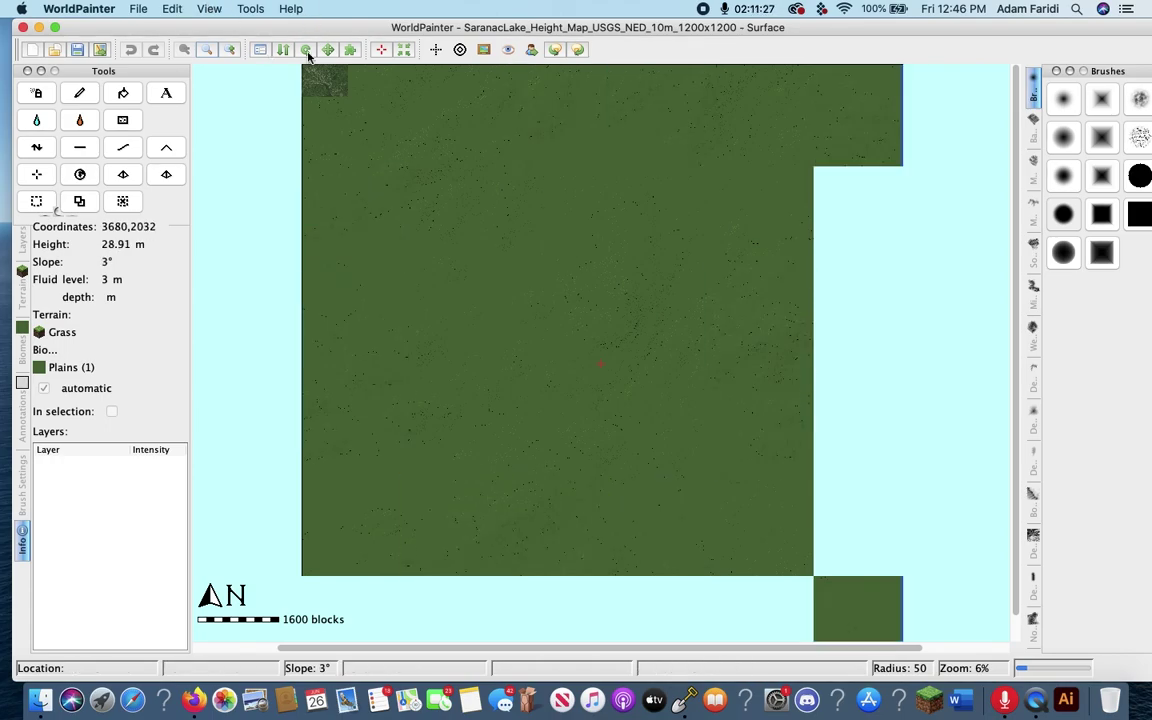
{"action": "left_click", "coordinate": [209, 8]}
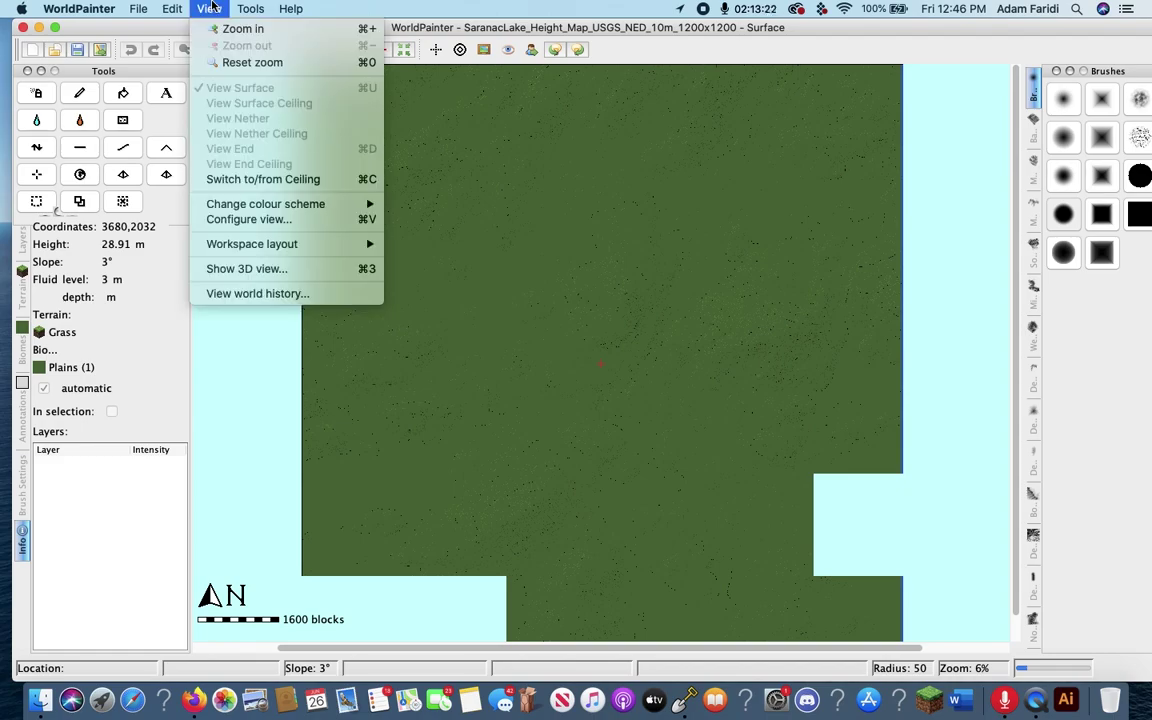
{"action": "left_click", "coordinate": [328, 219]}
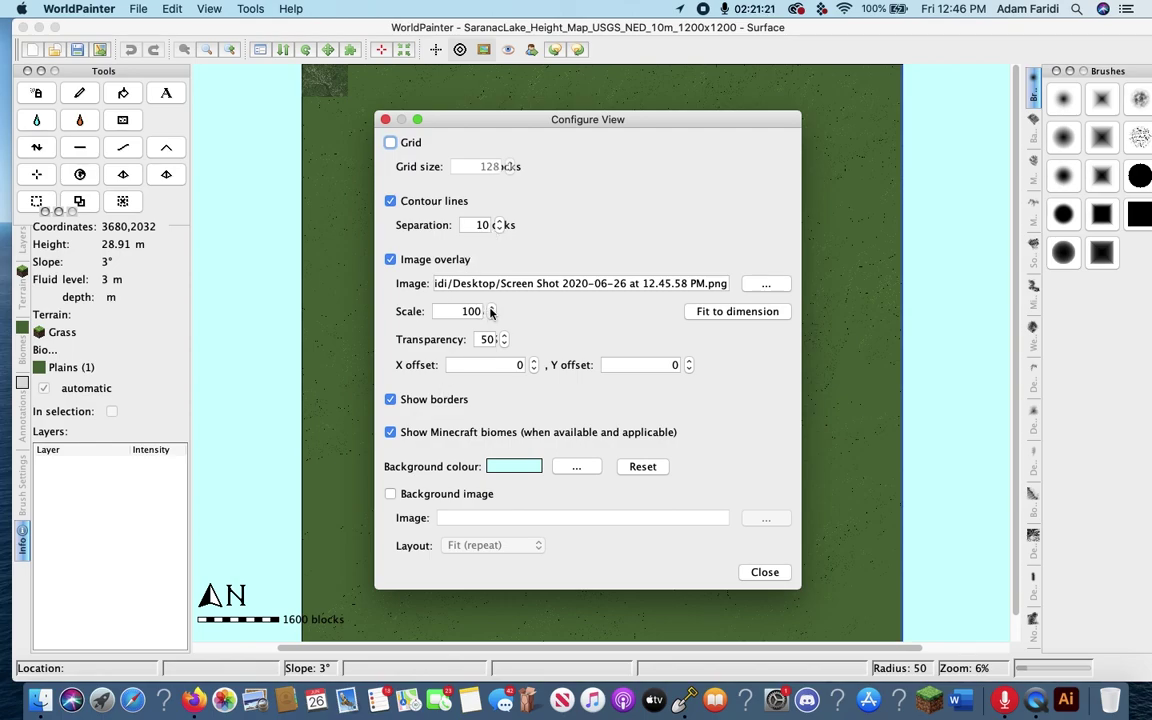
{"action": "left_click", "coordinate": [489, 365]}
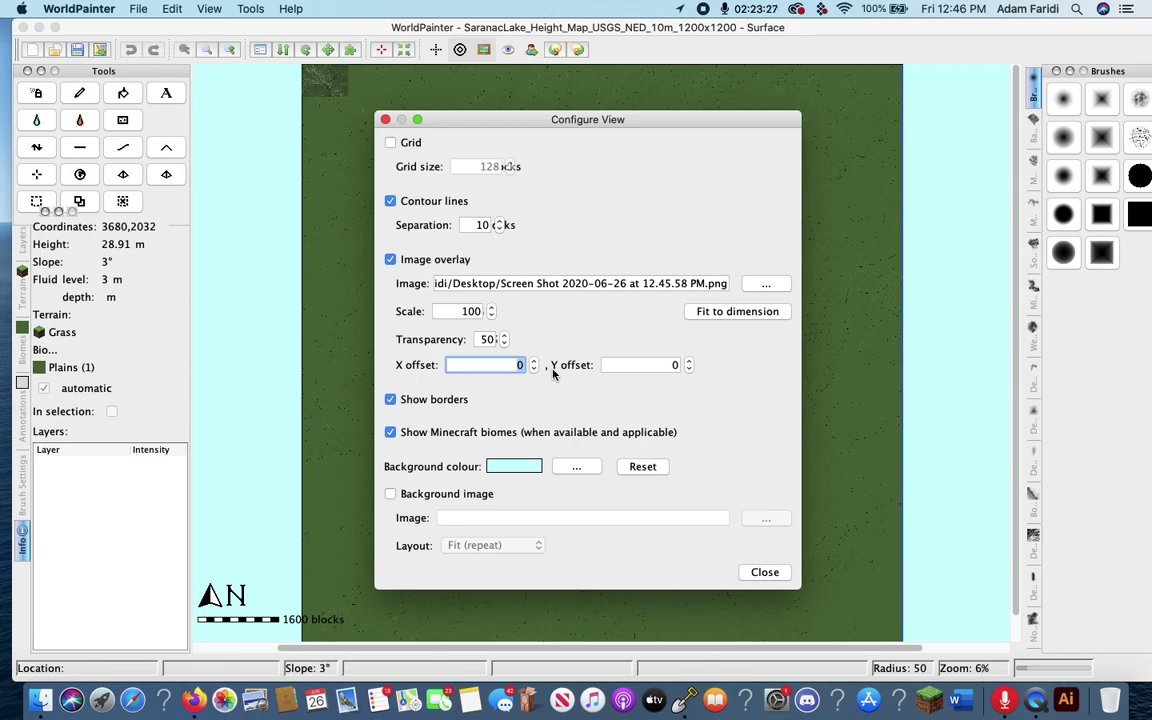
{"action": "type", "text": "100"}
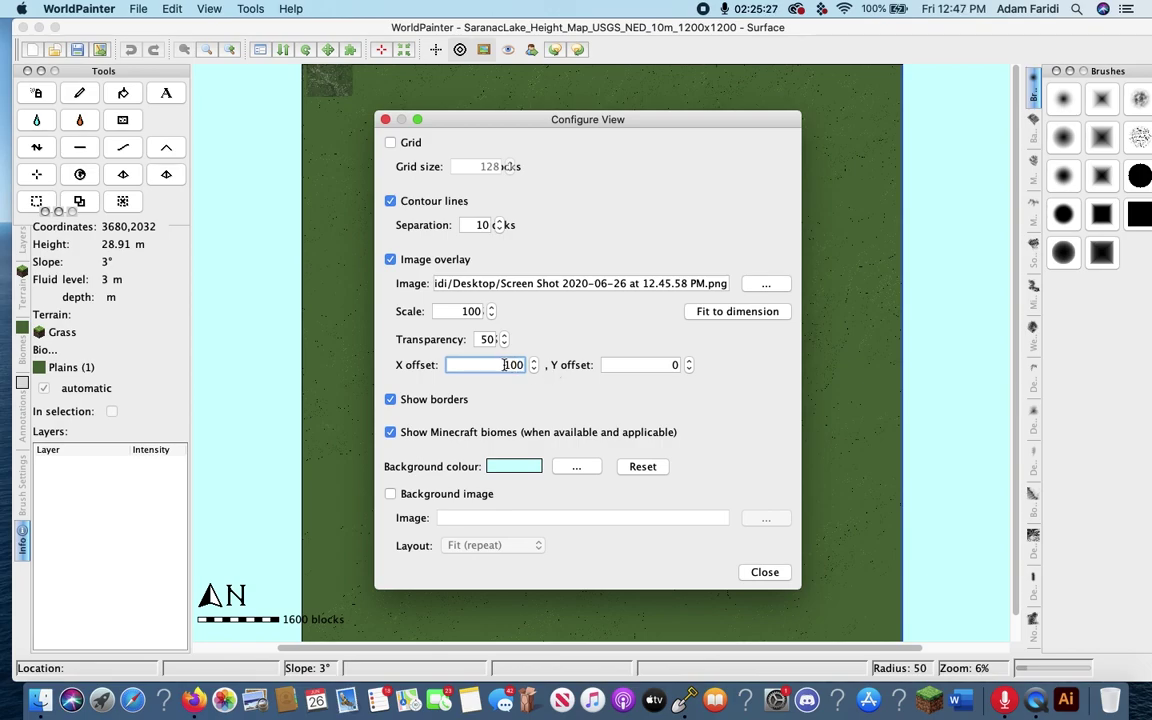
{"action": "double_click", "coordinate": [507, 365]}
{"action": "type", "text": "500"}
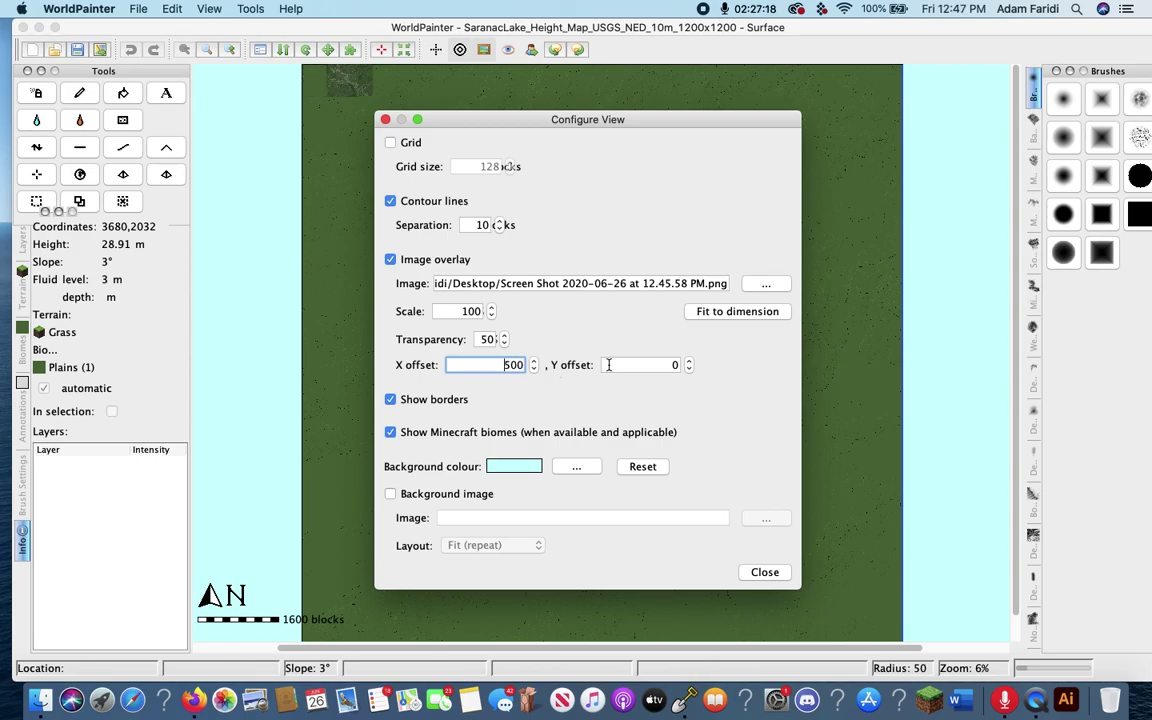
{"action": "left_click", "coordinate": [524, 365]}
{"action": "type", "text": "000"}
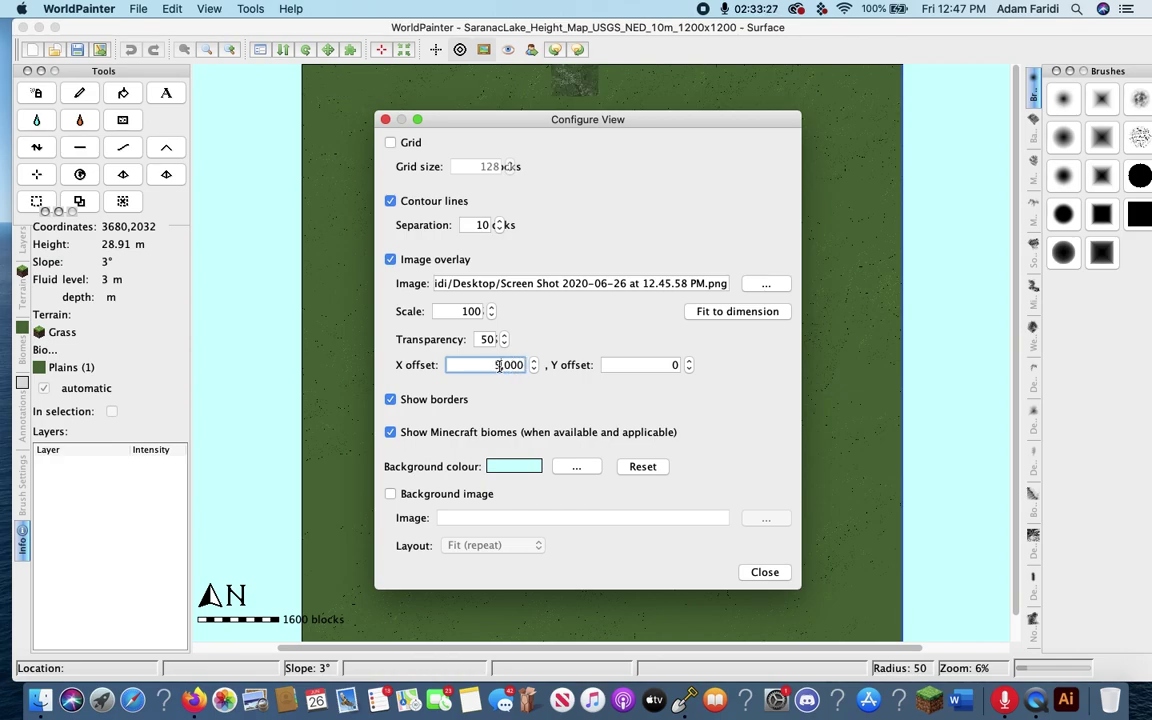
{"action": "left_click", "coordinate": [500, 366]}
{"action": "key", "text": "BackSpace"}
{"action": "type", "text": "6"}
Step: Set the image overlay's Y offset to 6,000 and close the view configuration
{"action": "left_click", "coordinate": [680, 365]}
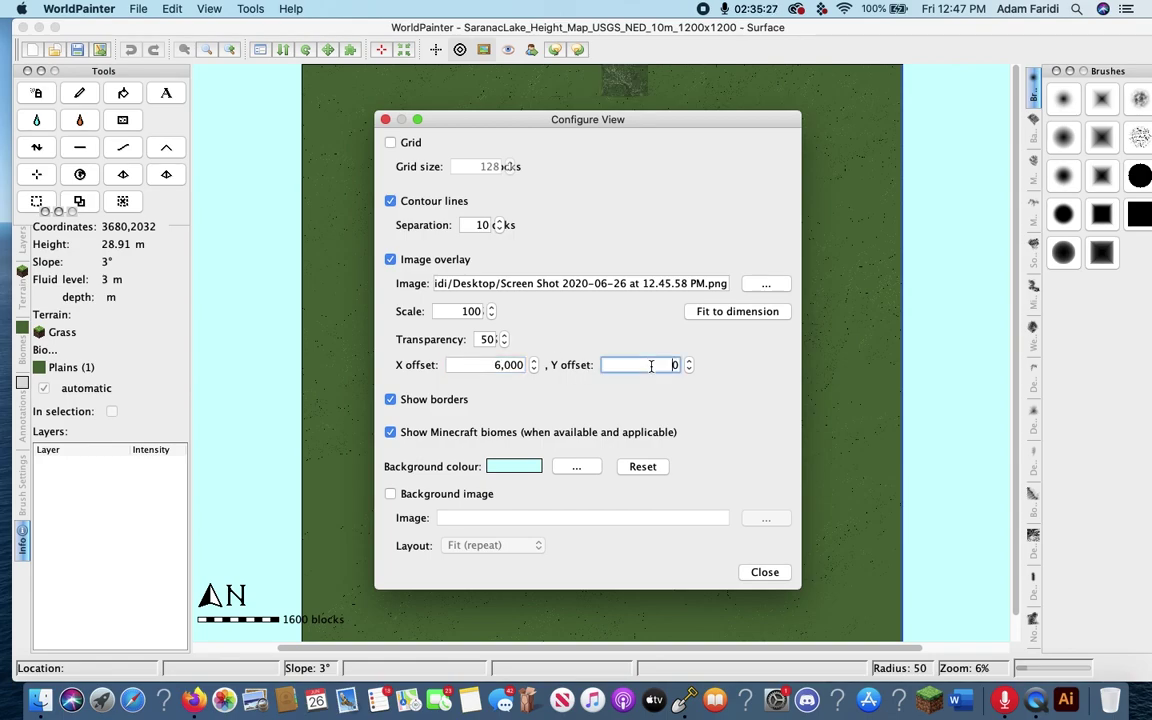
{"action": "key", "text": "BackSpace"}
{"action": "type", "text": "6000"}
{"action": "left_click_drag", "start_coordinate": [639, 124], "coordinate": [412, 116]}
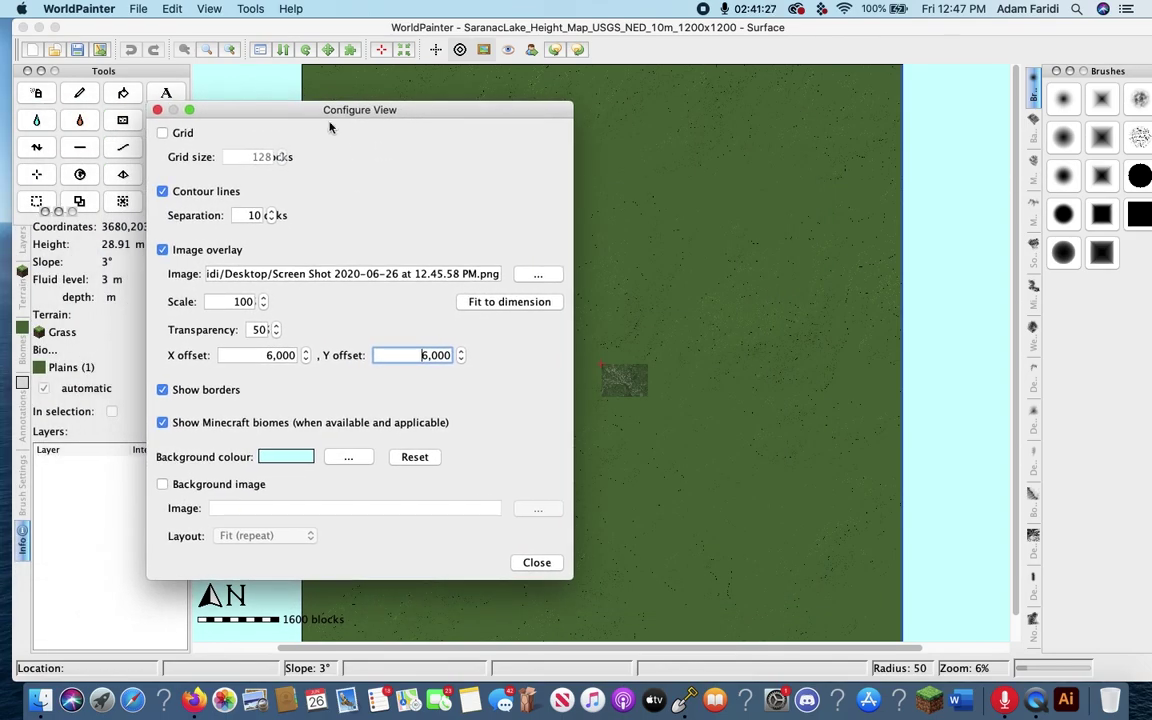
{"action": "left_click", "coordinate": [548, 565]}
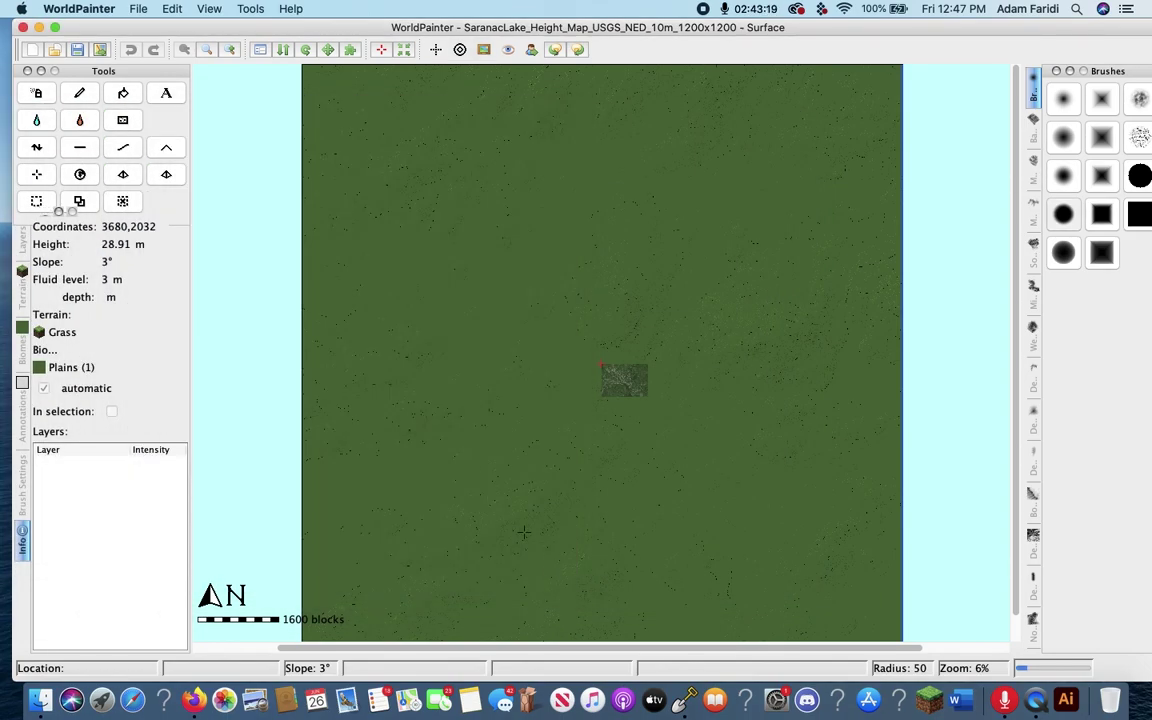
Step: Check the satellite overlay's size against the terrain and set its scale to 300%
{"action": "left_click", "coordinate": [231, 50]}
{"action": "left_click", "coordinate": [231, 50]}
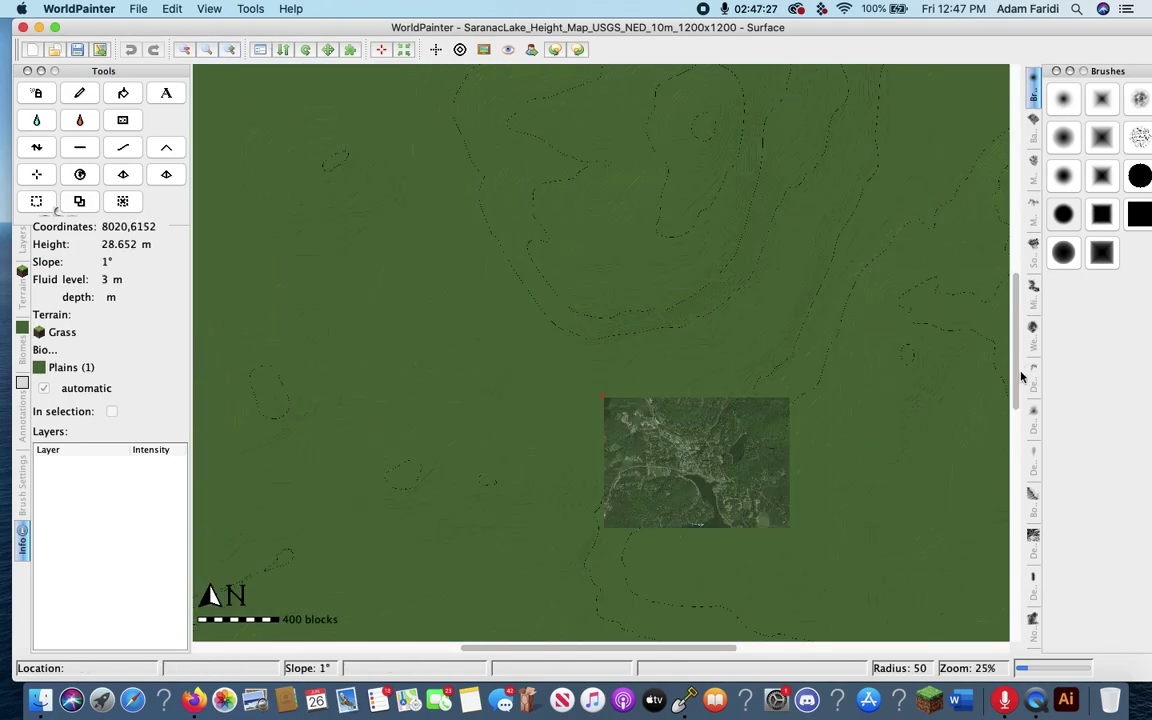
{"action": "scroll", "coordinate": [1023, 384], "scroll_direction": "down", "scroll_amount": 2}
{"action": "scroll", "coordinate": [1023, 384], "scroll_direction": "down", "scroll_amount": 2}
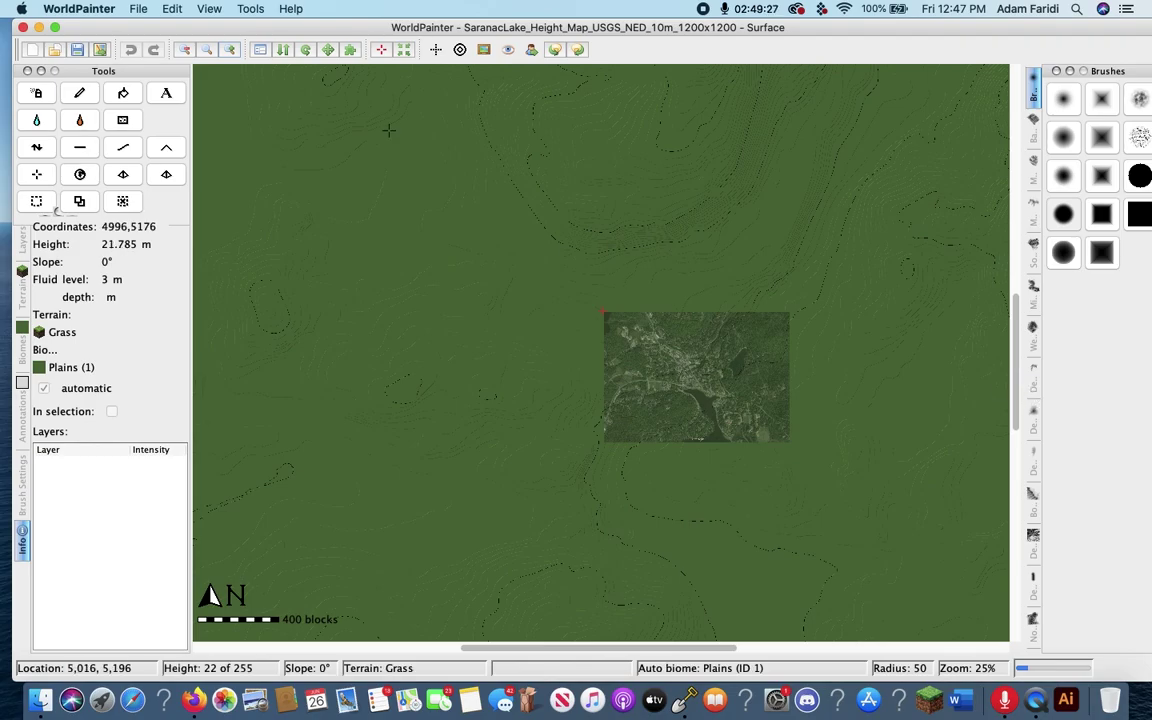
{"action": "left_click", "coordinate": [205, 8]}
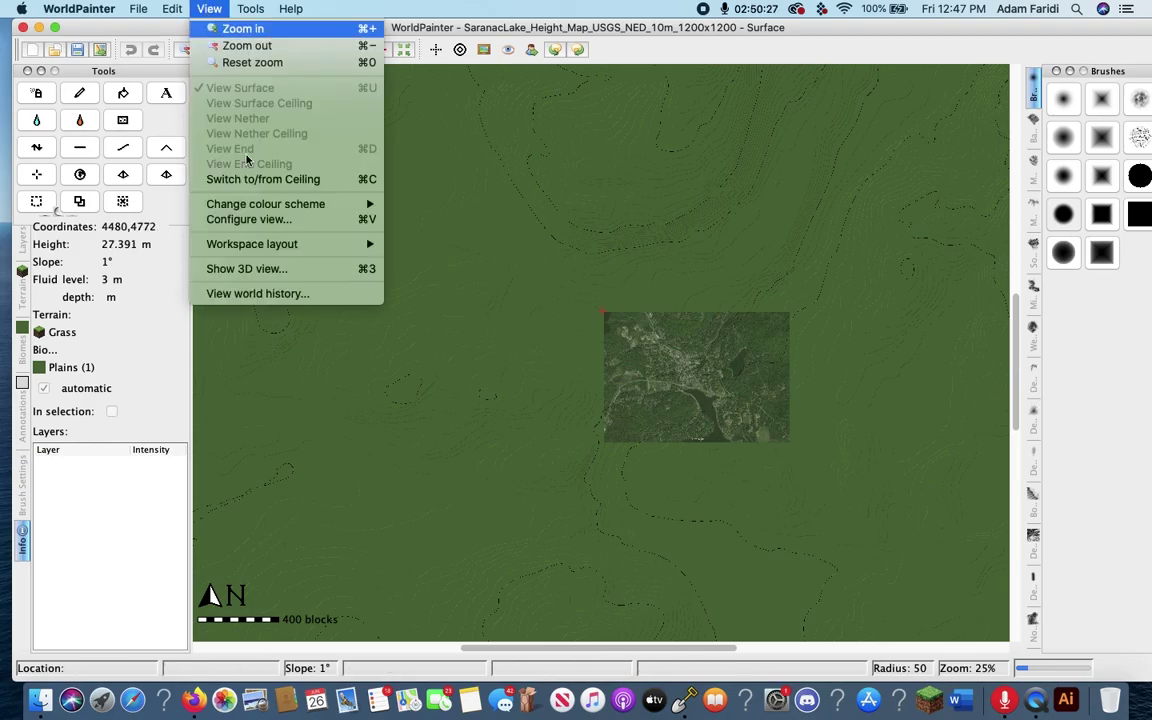
{"action": "left_click", "coordinate": [296, 220]}
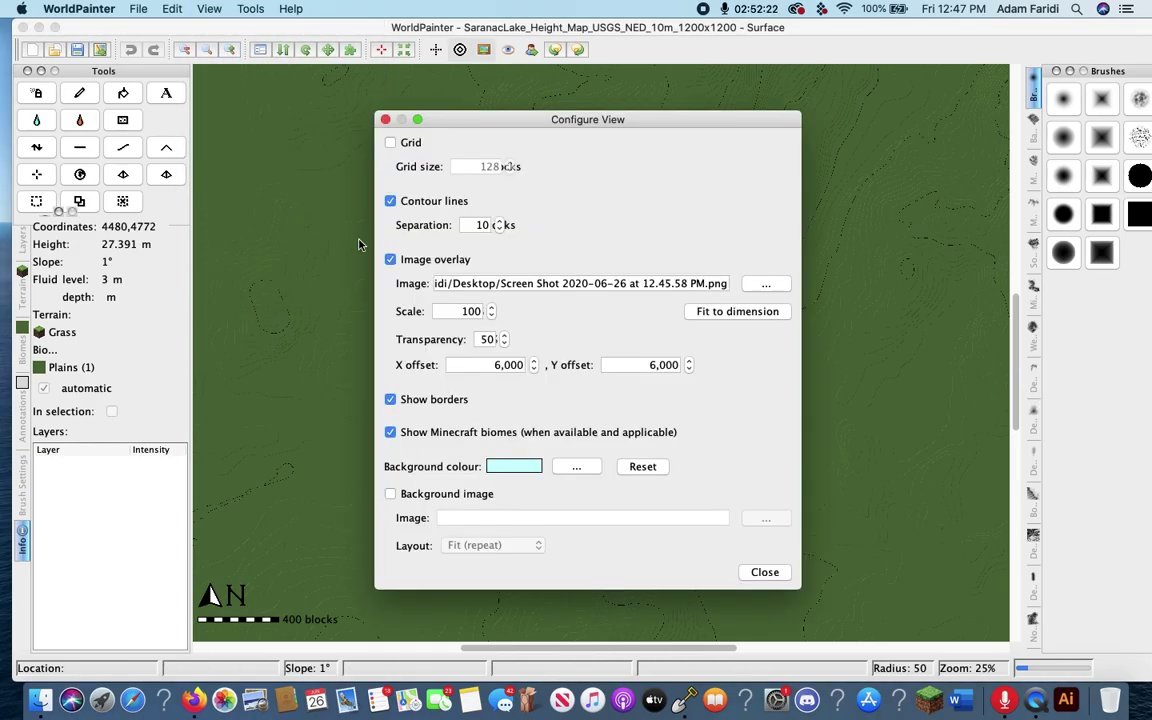
{"action": "double_click", "coordinate": [468, 311]}
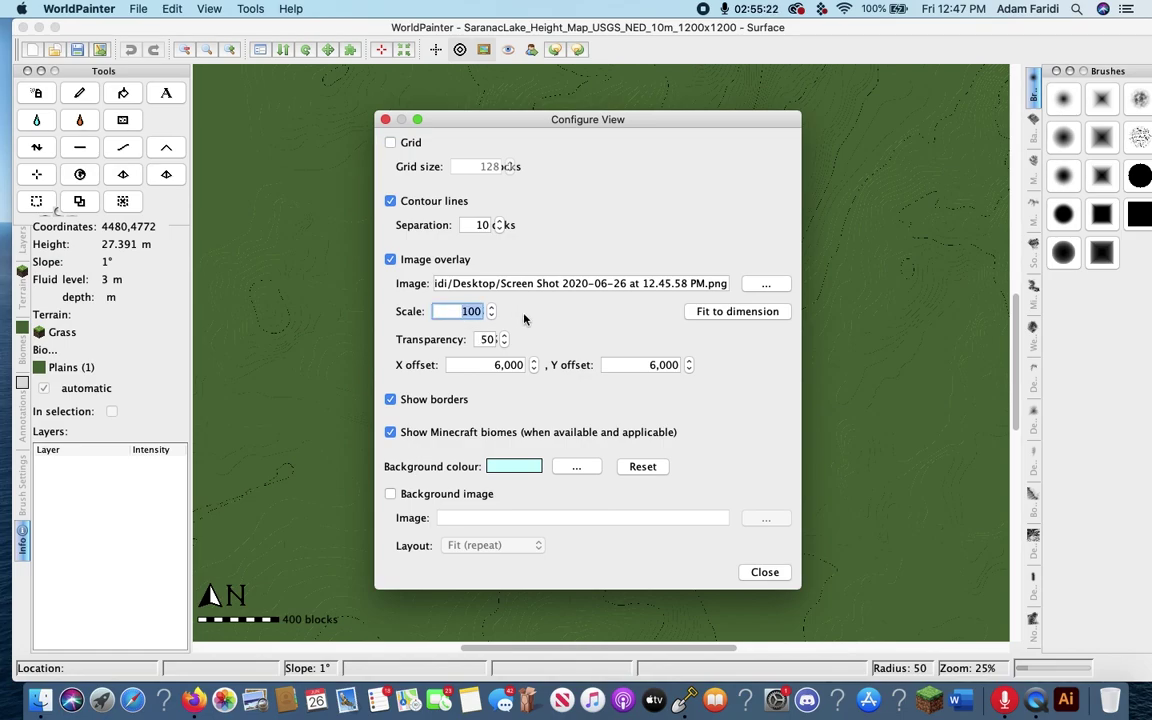
{"action": "type", "text": "300"}
{"action": "key", "text": "Return"}
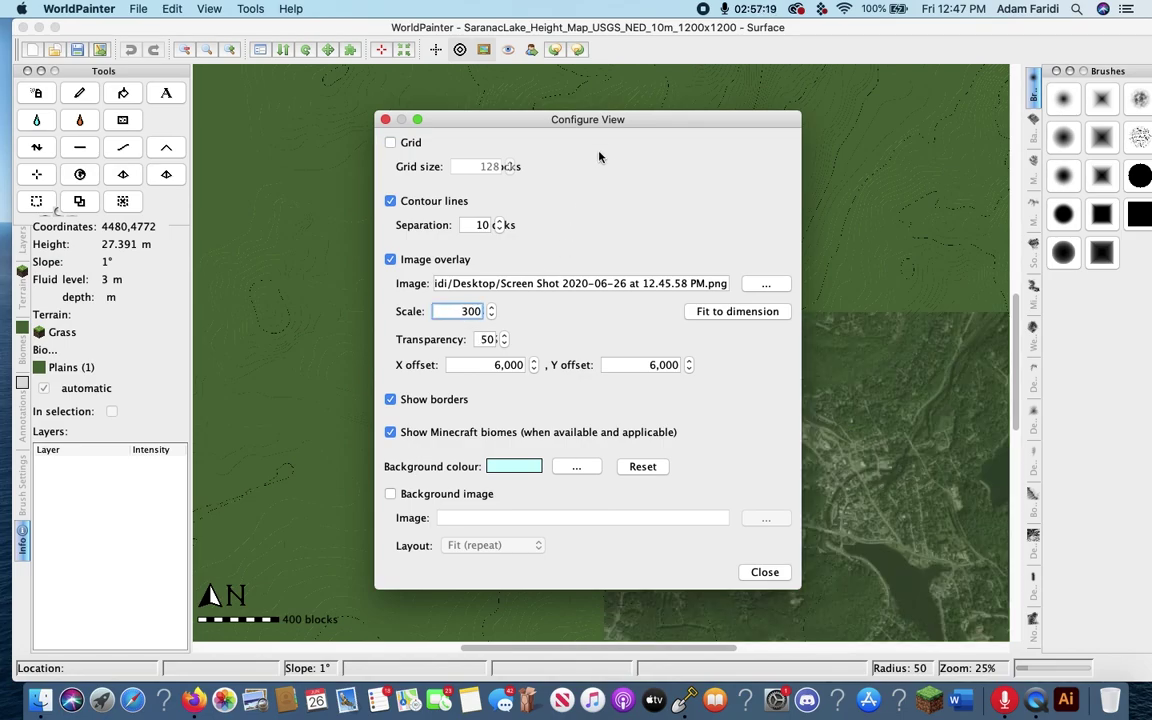
Step: Show the source satellite screenshot among Finder's recent files for reference, and return to WorldPainter's view configuration
{"action": "left_click_drag", "start_coordinate": [609, 123], "coordinate": [339, 85]}
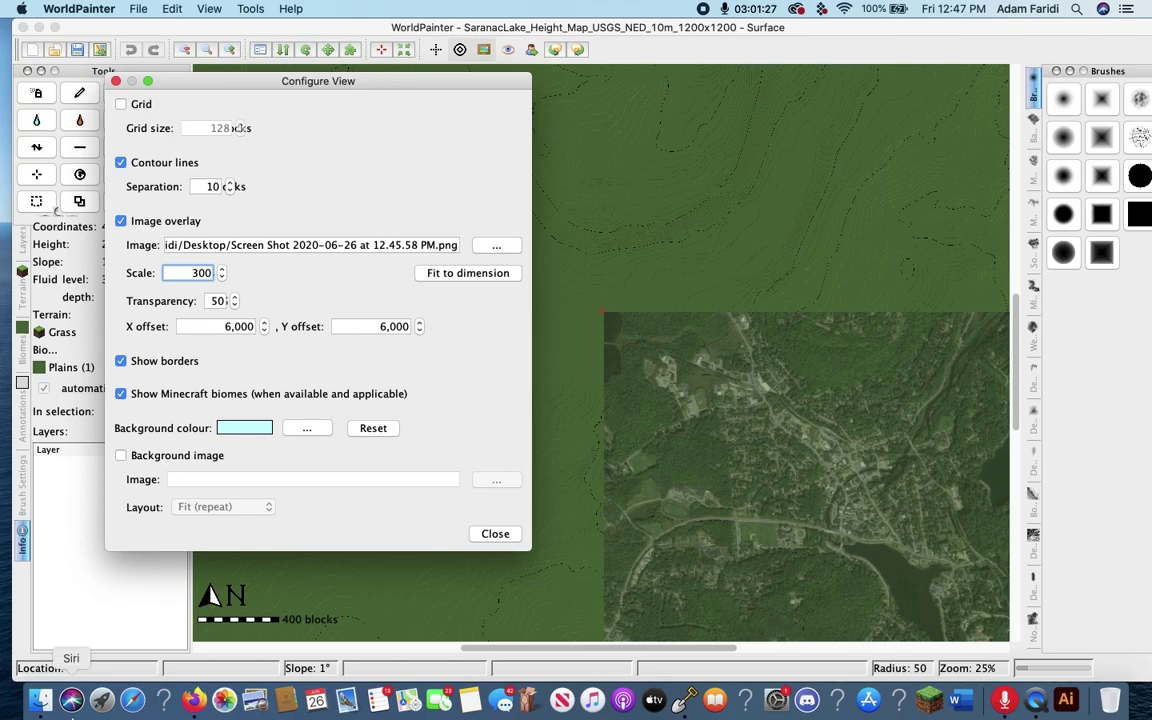
{"action": "left_click", "coordinate": [40, 703]}
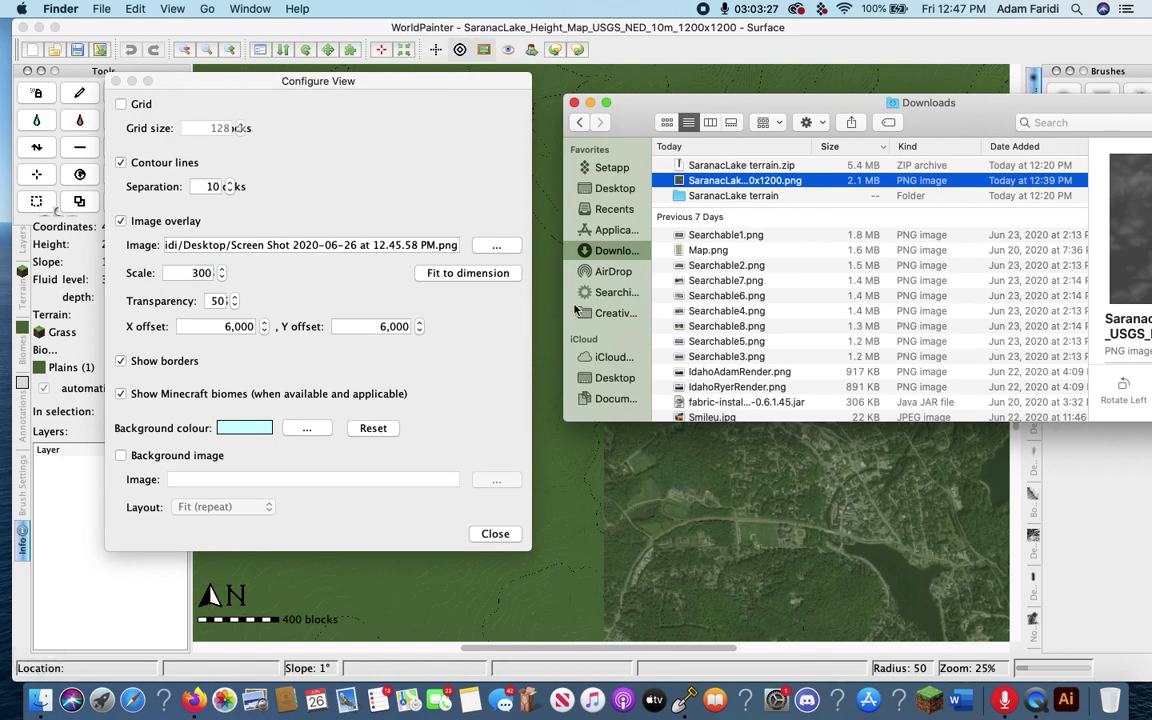
{"action": "left_click", "coordinate": [612, 209]}
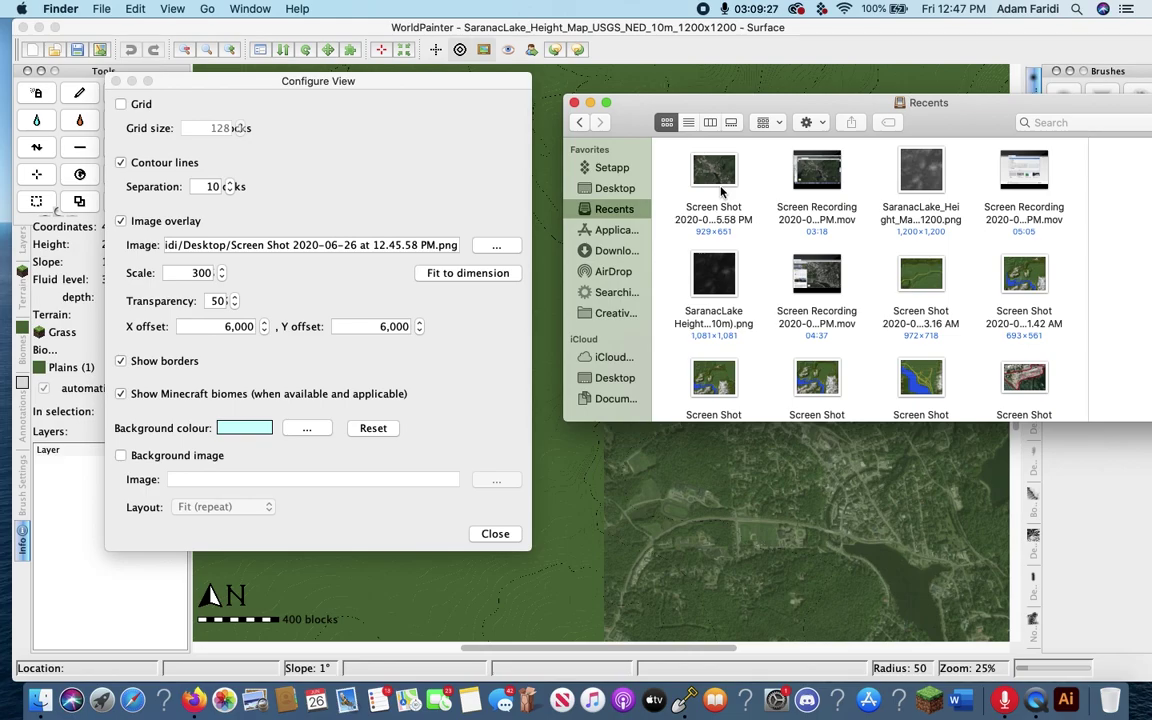
{"action": "left_click_drag", "start_coordinate": [638, 115], "coordinate": [946, 405]}
{"action": "left_click", "coordinate": [329, 137]}
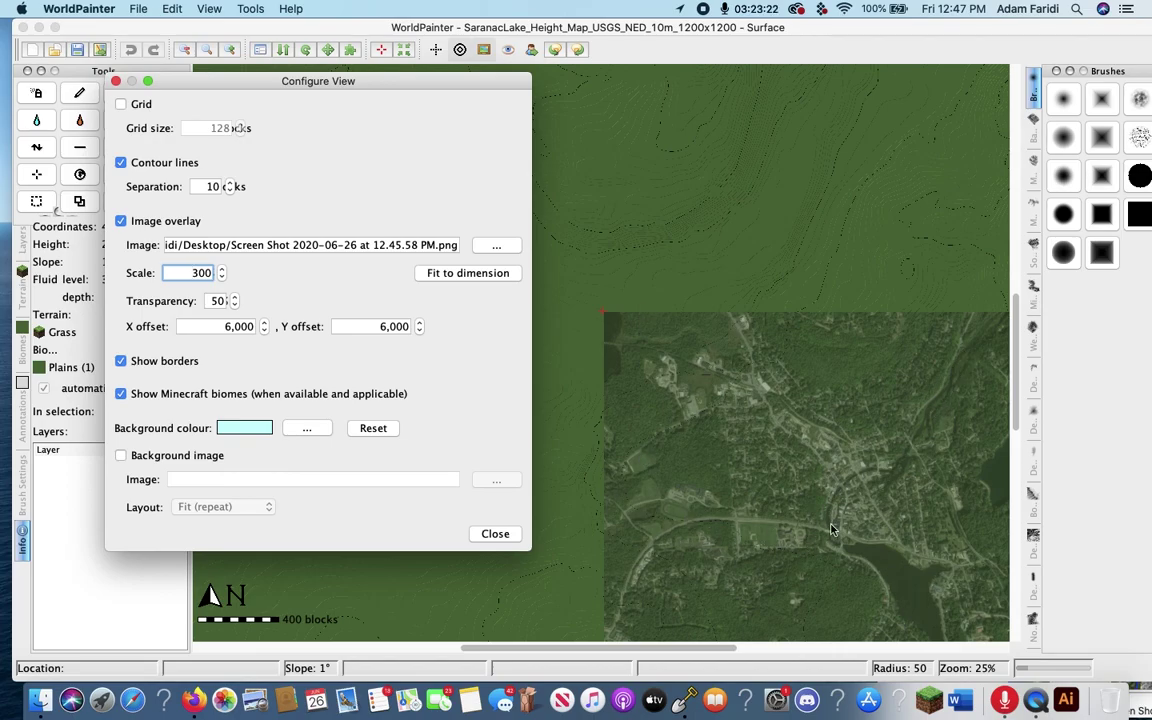
Step: Set the image overlay's scale to 500% and its X offset to 5,500
{"action": "left_click_drag", "start_coordinate": [168, 272], "coordinate": [307, 281]}
{"action": "type", "text": "500"}
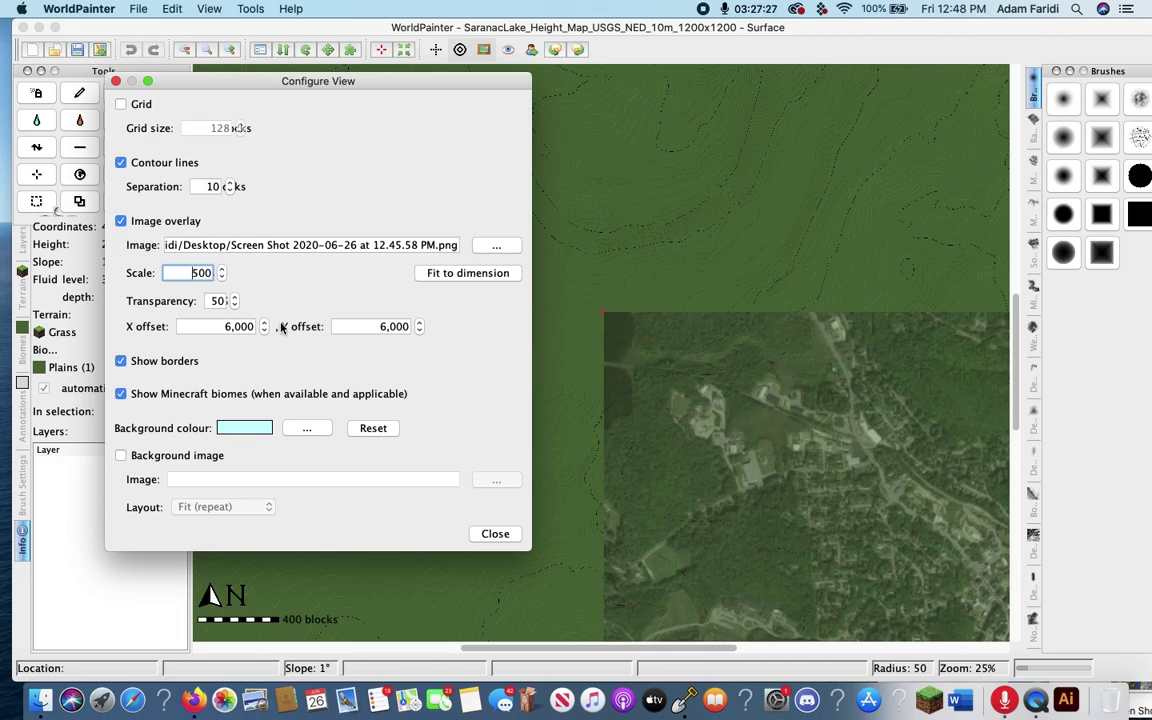
{"action": "left_click", "coordinate": [248, 326]}
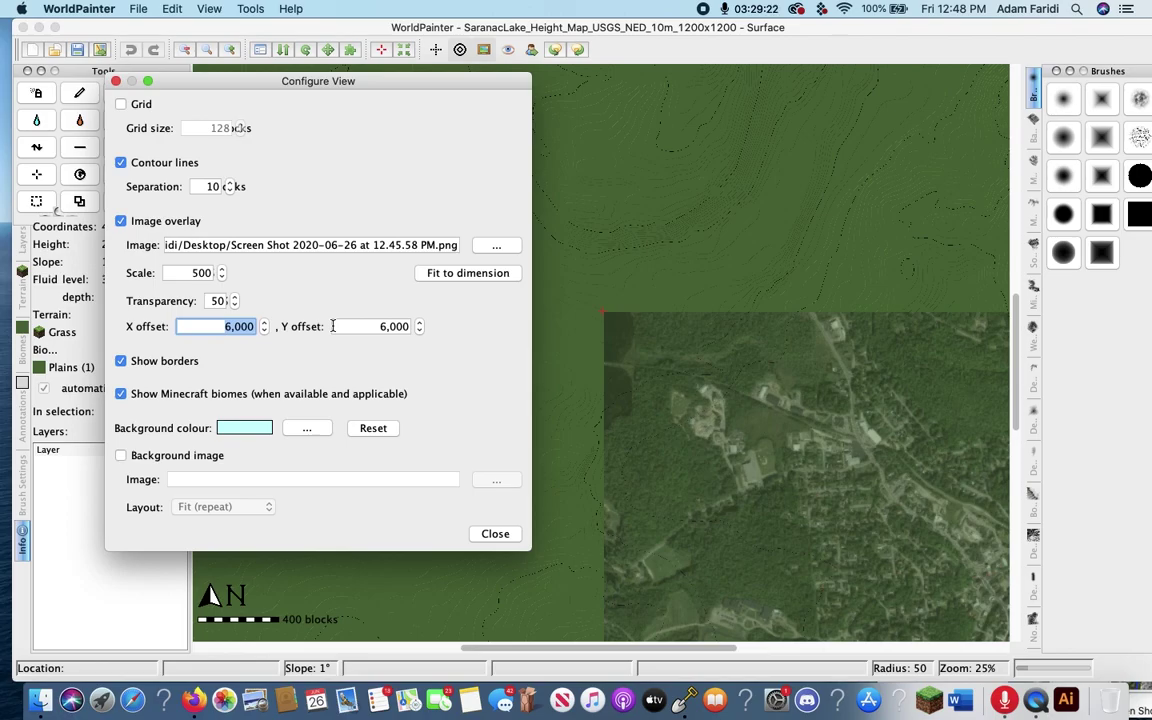
{"action": "key", "text": "BackSpace"}
{"action": "type", "text": "5500"}
Step: Set both the X offset and the Y offset of the image overlay to 5,000
{"action": "double_click", "coordinate": [240, 326]}
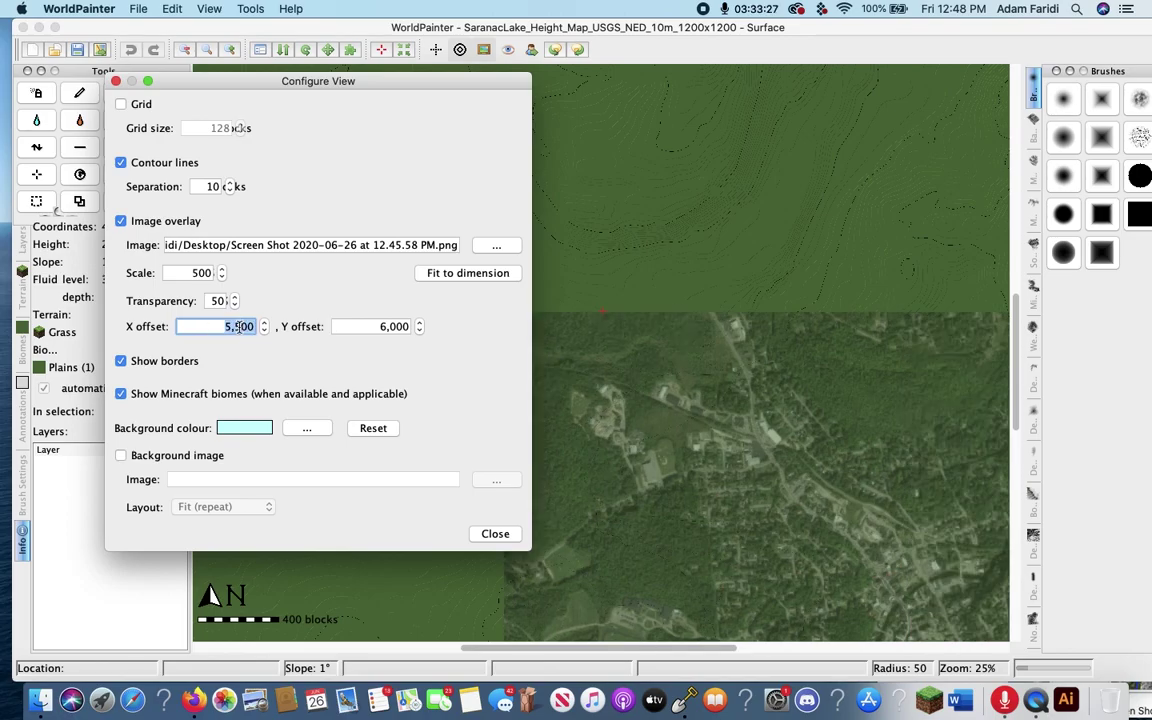
{"action": "type", "text": "5,"}
{"action": "type", "text": "00"}
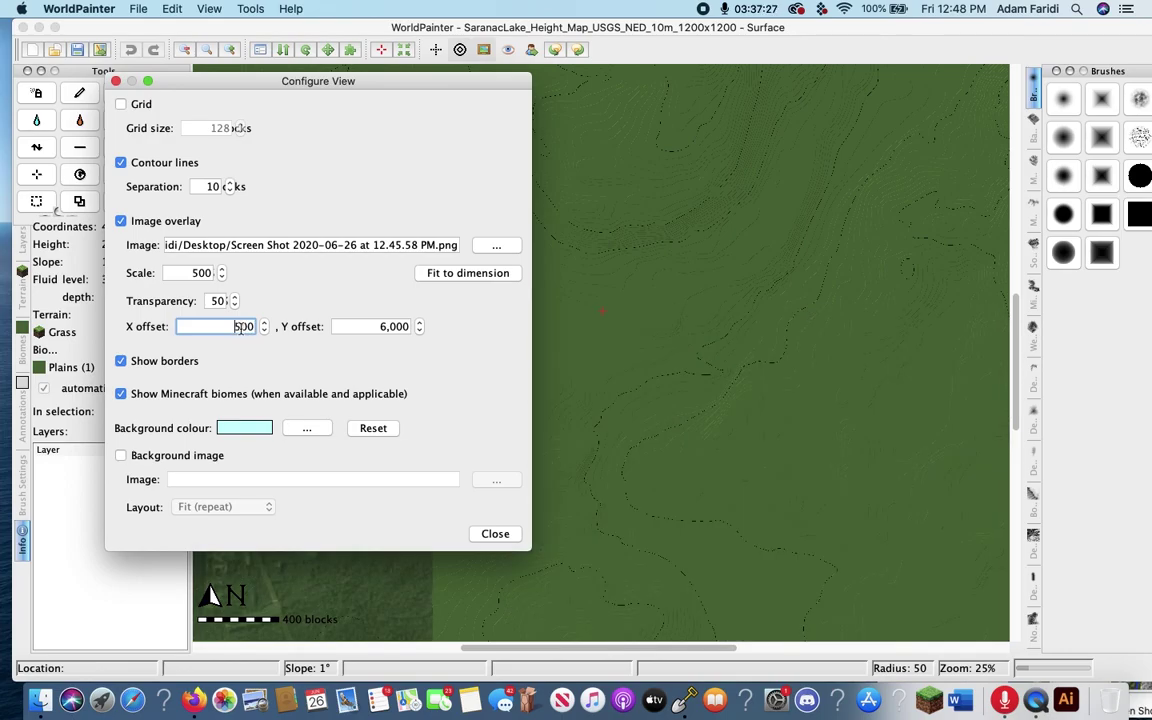
{"action": "type", "text": "0"}
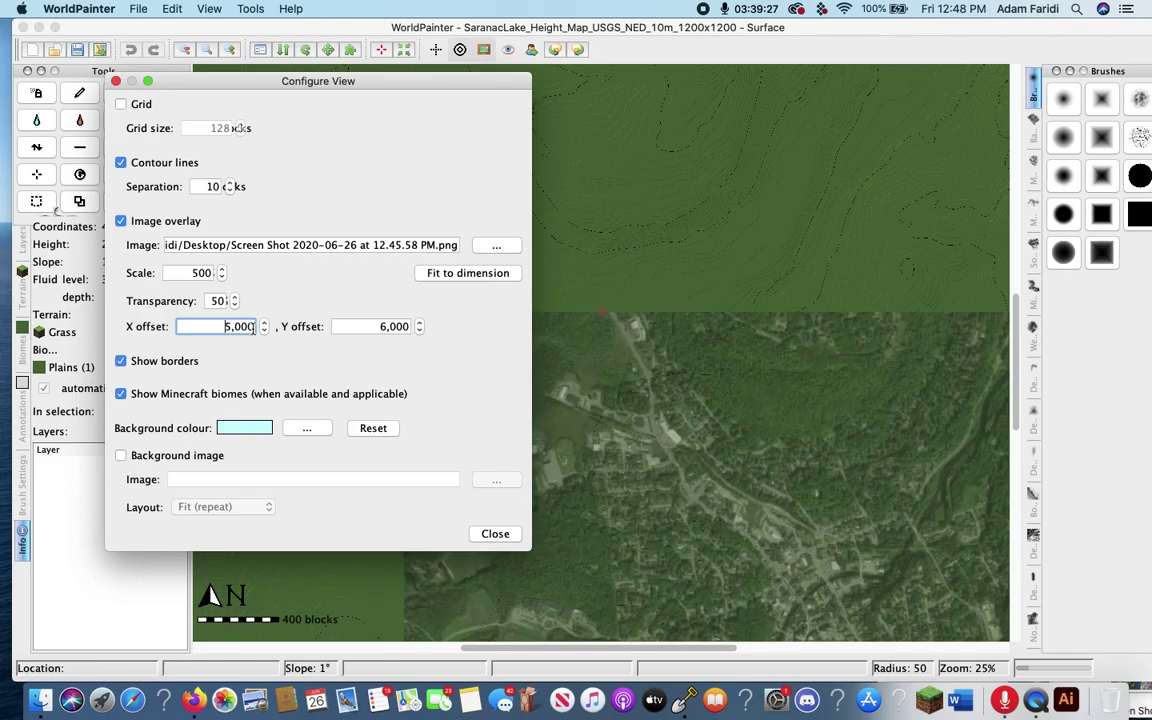
{"action": "left_click", "coordinate": [380, 327]}
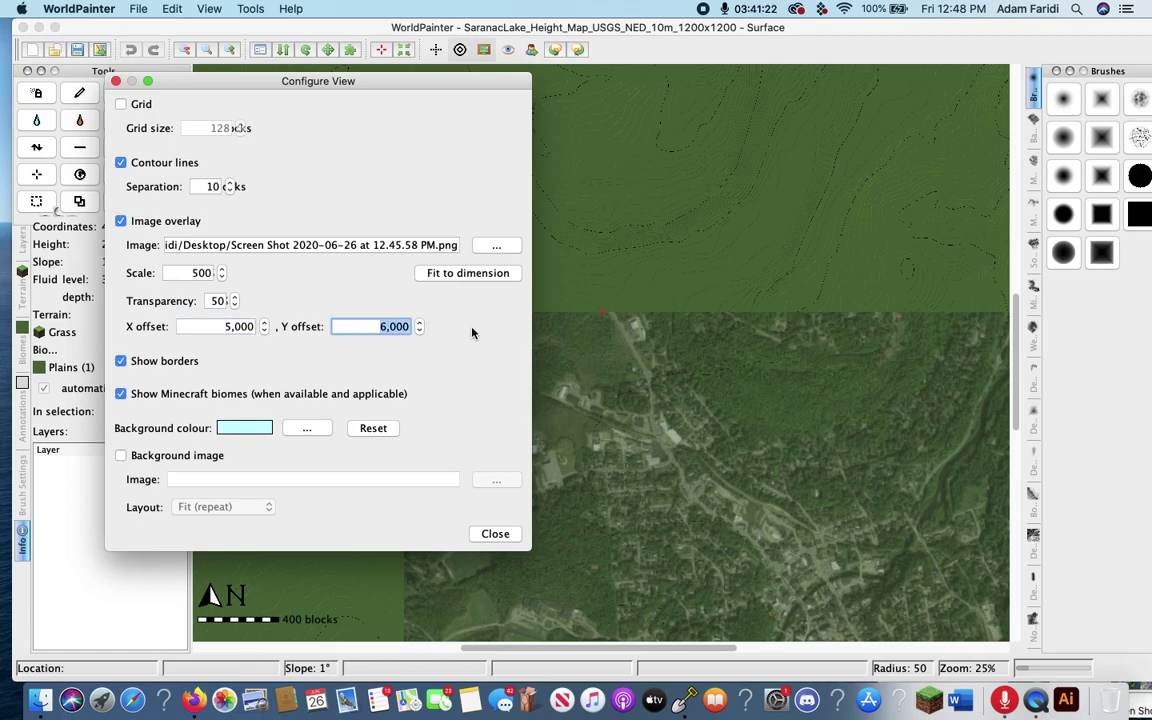
{"action": "type", "text": "5000"}
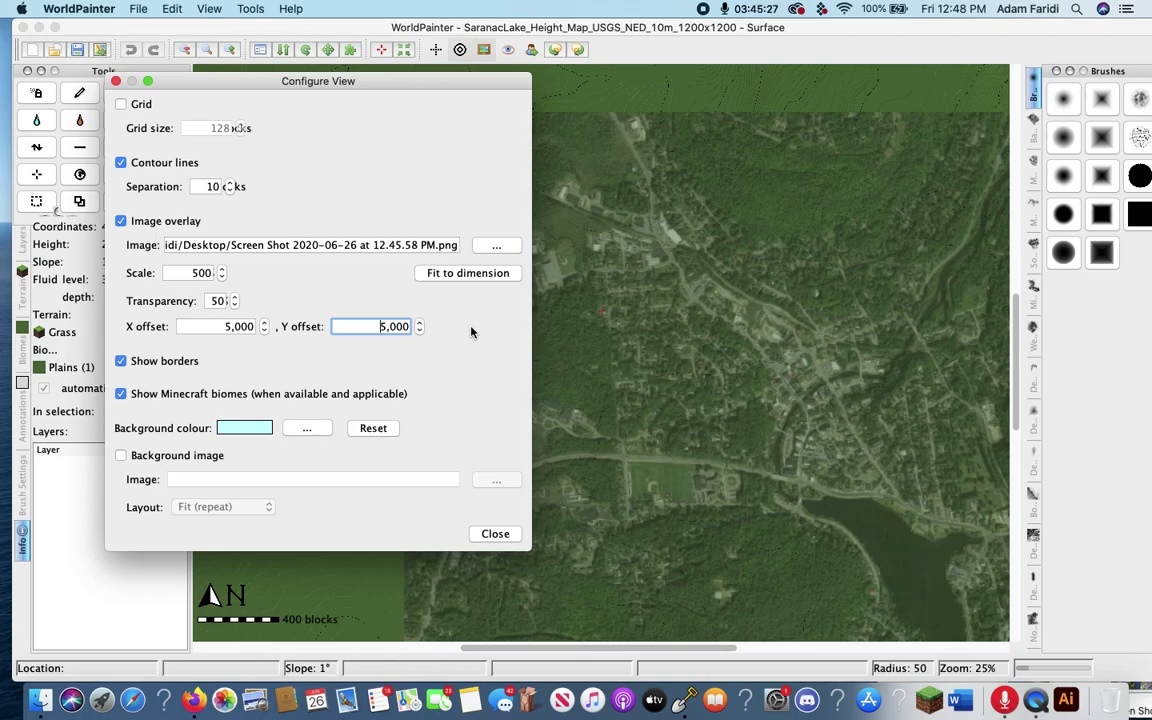
Step: Set the image overlay's transparency to 75% and its scale to 600%
{"action": "left_click", "coordinate": [234, 305]}
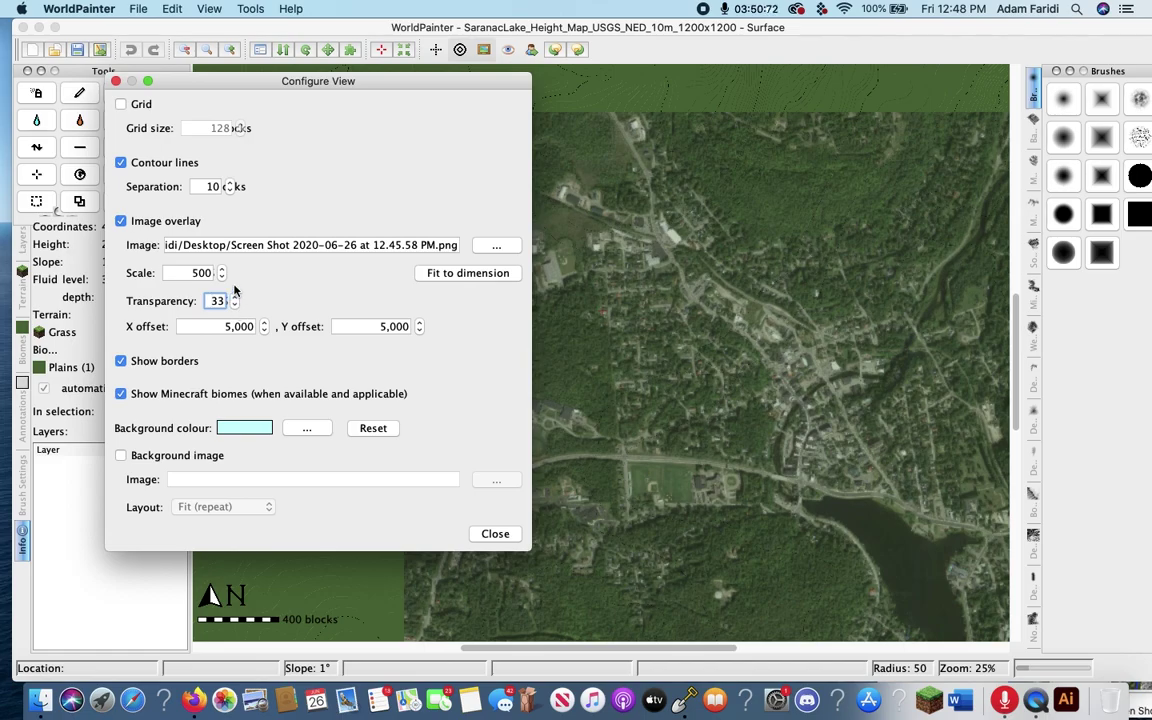
{"action": "left_click", "coordinate": [235, 297]}
{"action": "left_click", "coordinate": [235, 297]}
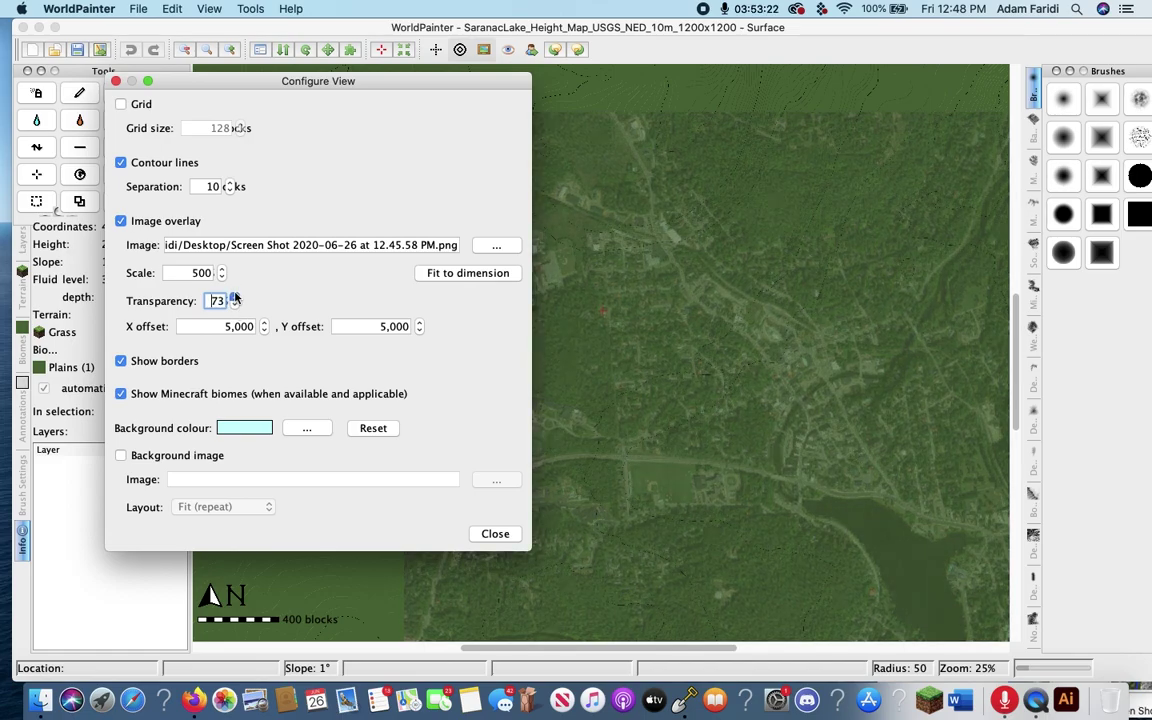
{"action": "left_click", "coordinate": [235, 297]}
{"action": "key", "text": "shift+Tab"}
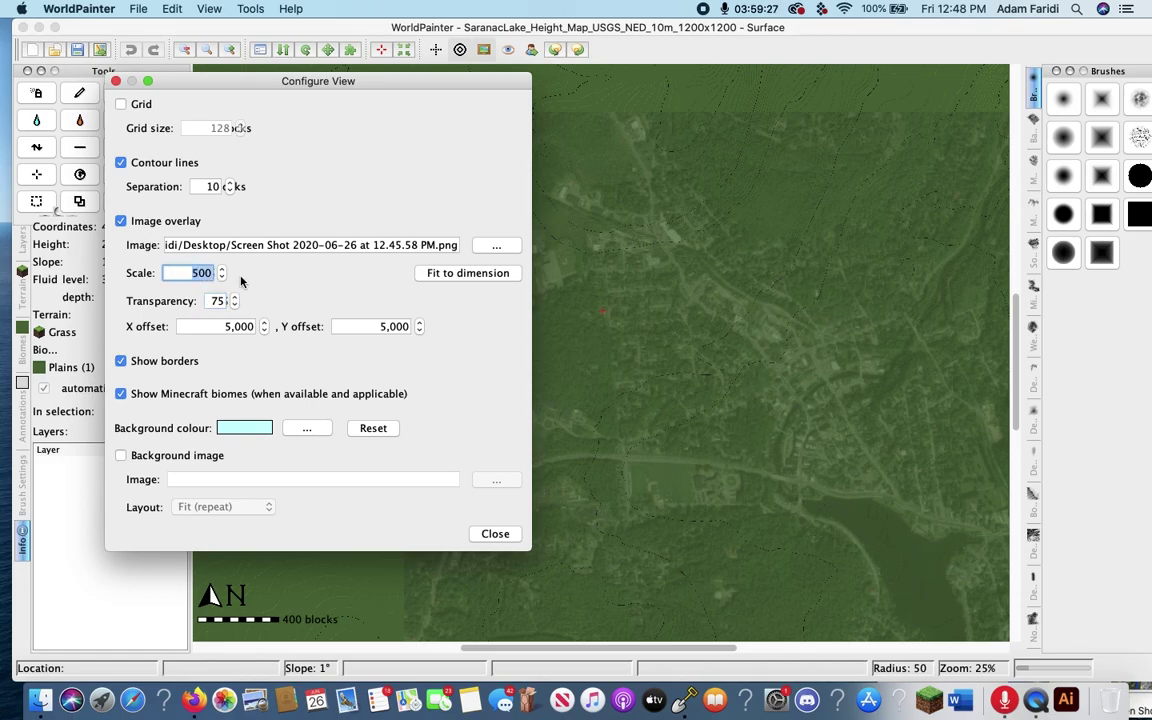
{"action": "key", "text": "Up"}
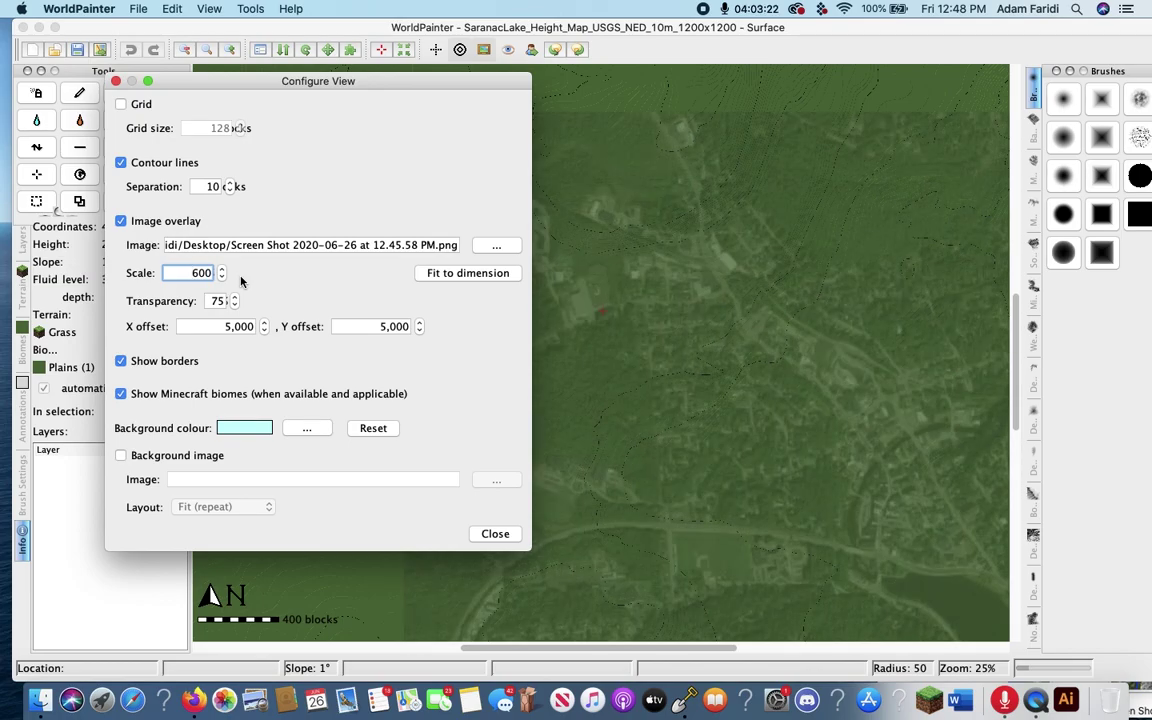
Step: Try X offsets of 4,500 and 4,000 to shift the satellite overlay west over the terrain
{"action": "left_click", "coordinate": [265, 331]}
{"action": "left_click", "coordinate": [265, 331]}
{"action": "left_click", "coordinate": [265, 331]}
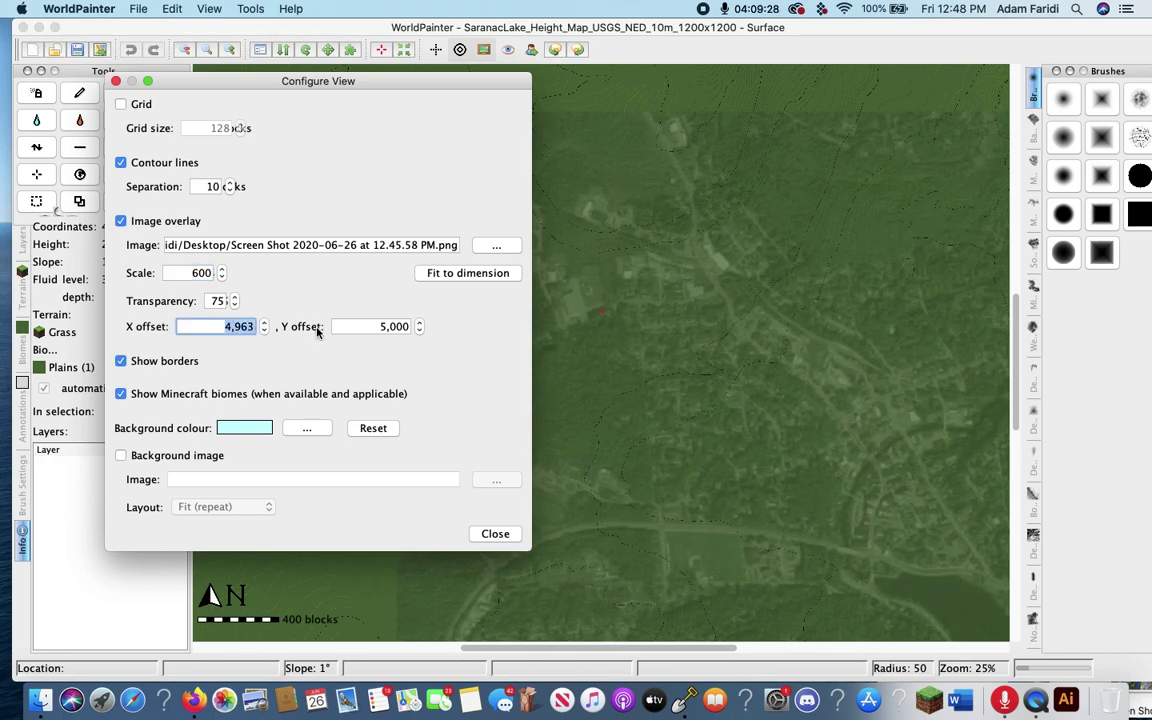
{"action": "type", "text": "4,500"}
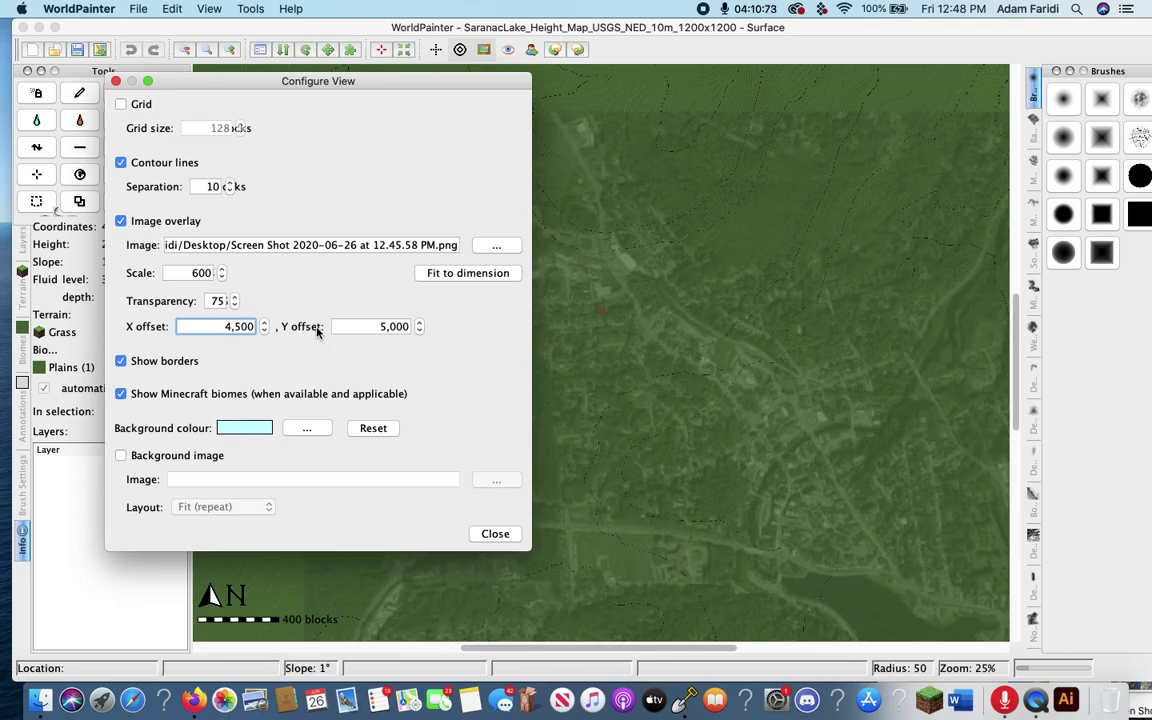
{"action": "left_click", "coordinate": [241, 326]}
{"action": "key", "text": "BackSpace"}
{"action": "key", "text": "BackSpace"}
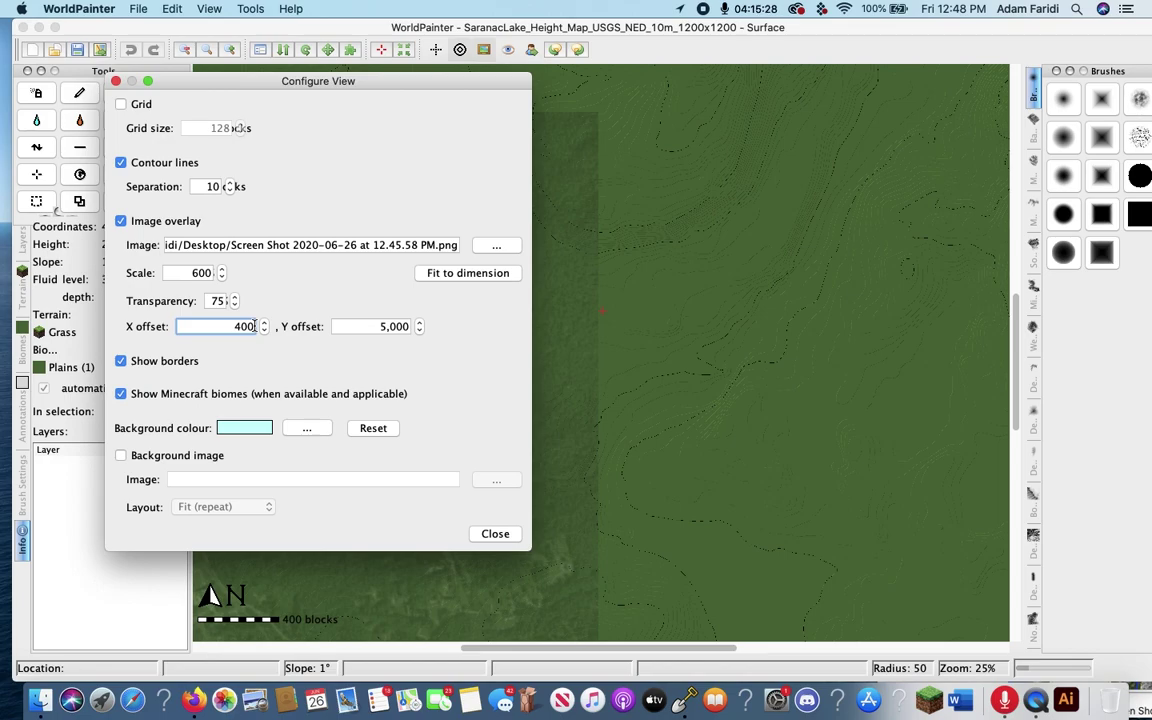
{"action": "type", "text": "000"}
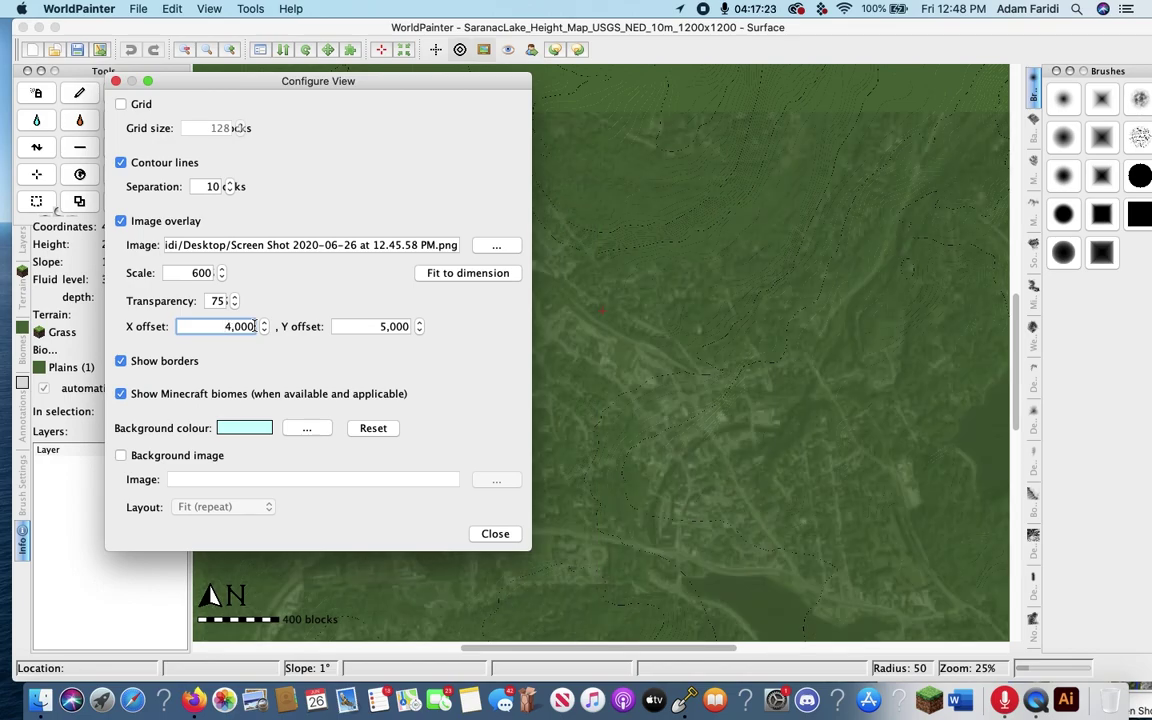
Step: Try an X offset of 3,500 for the overlay and raise it gradually to 3,611 while comparing it with the contours
{"action": "key", "text": "super+a"}
{"action": "type", "text": "3,500"}
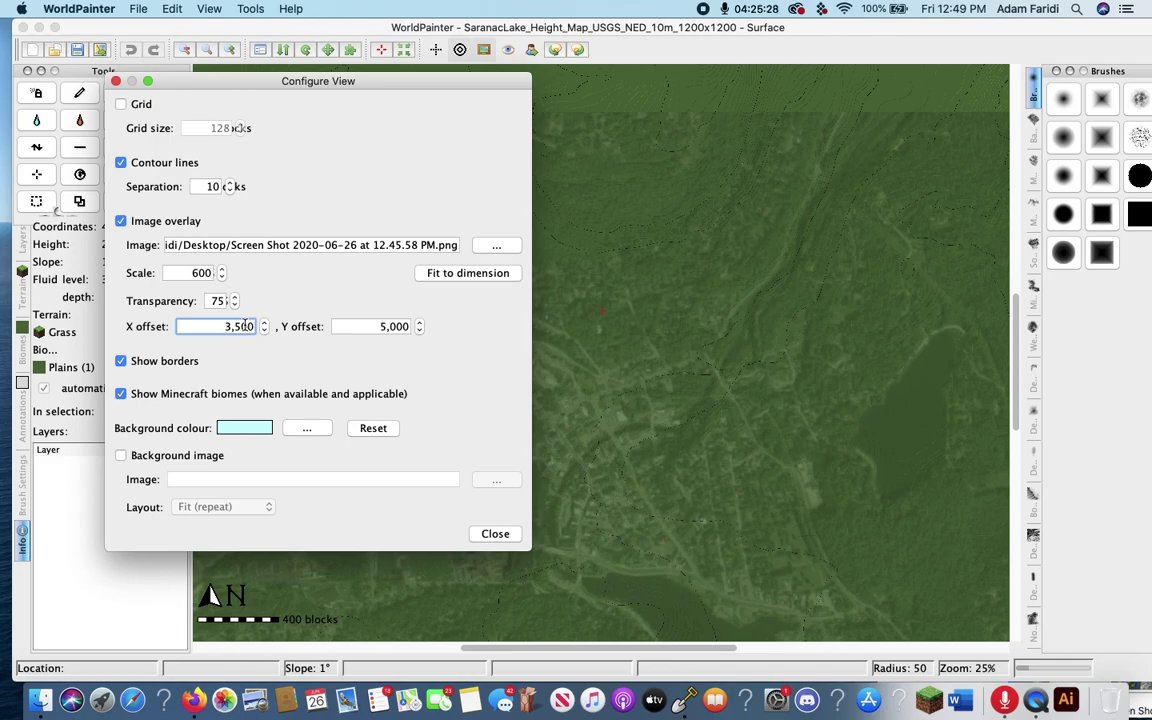
{"action": "left_click", "coordinate": [265, 324]}
{"action": "left_click", "coordinate": [265, 324]}
{"action": "left_click", "coordinate": [265, 324]}
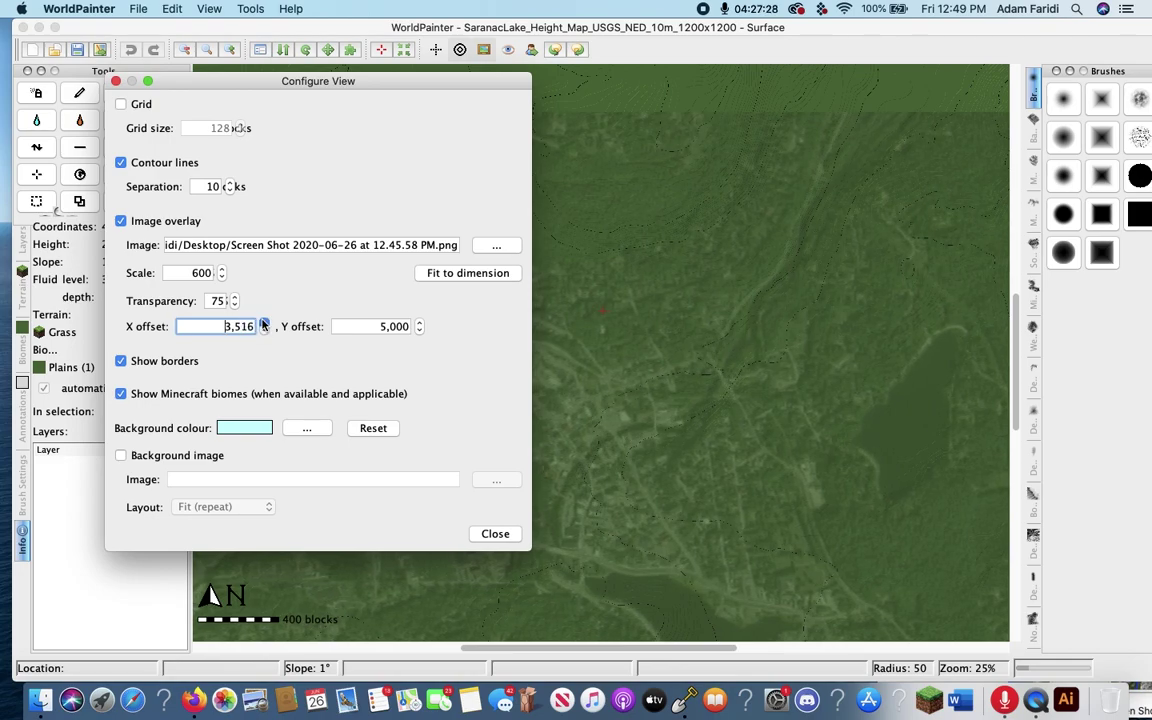
{"action": "left_click", "coordinate": [265, 324]}
{"action": "left_click", "coordinate": [265, 324]}
{"action": "left_click", "coordinate": [265, 324]}
{"action": "left_click", "coordinate": [265, 324]}
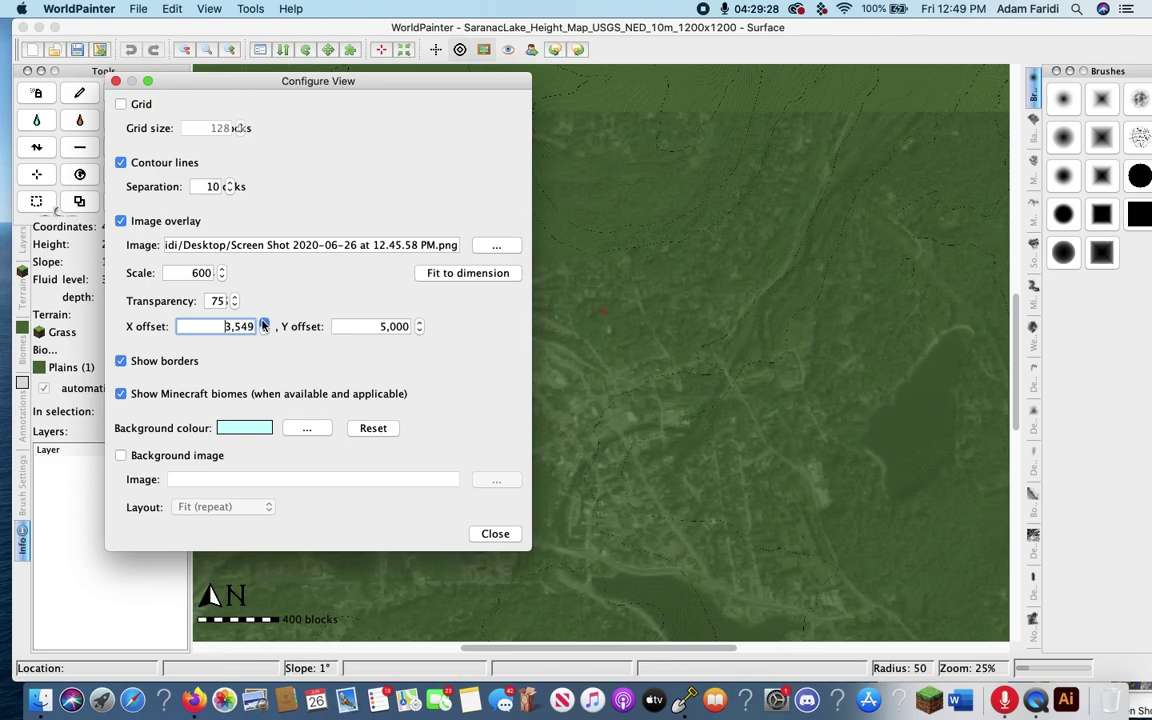
{"action": "left_click", "coordinate": [265, 324]}
{"action": "left_click", "coordinate": [265, 324]}
{"action": "left_click", "coordinate": [265, 324]}
{"action": "left_click", "coordinate": [265, 324]}
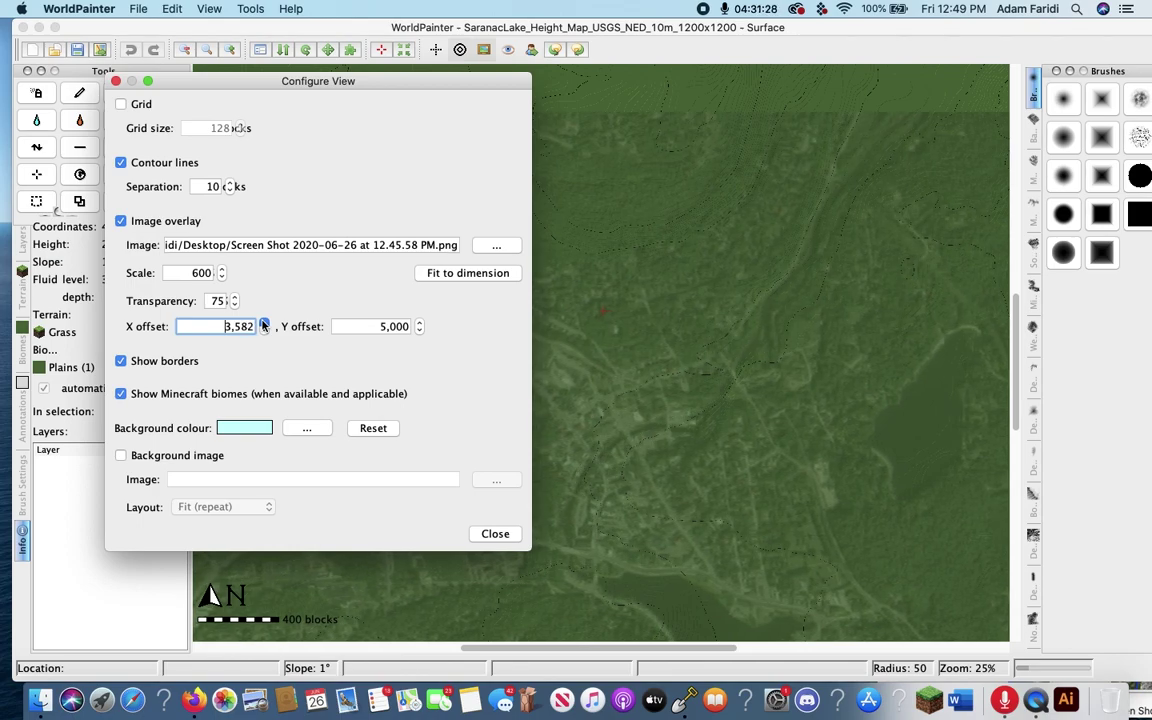
{"action": "left_click", "coordinate": [265, 324]}
{"action": "left_click", "coordinate": [265, 324]}
{"action": "left_click", "coordinate": [265, 324]}
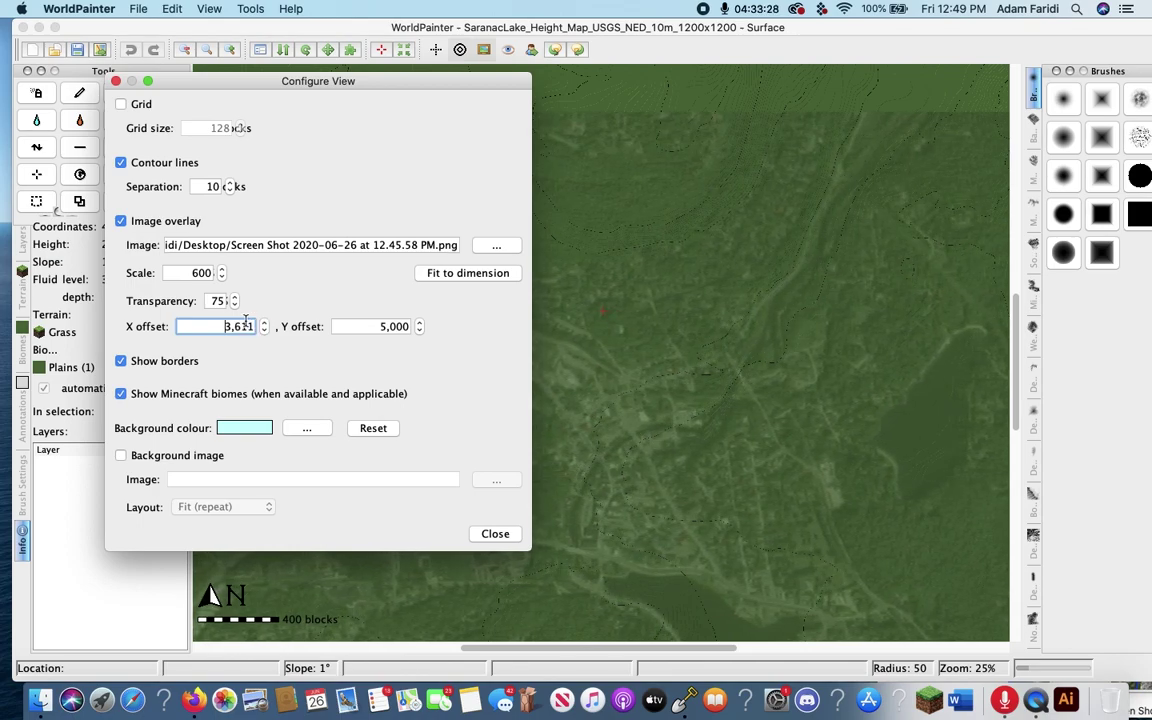
Step: Set the overlay's X offset to 3,700 and refine it to 3,750
{"action": "double_click", "coordinate": [227, 326]}
{"action": "type", "text": "3700"}
{"action": "key", "text": "Return"}
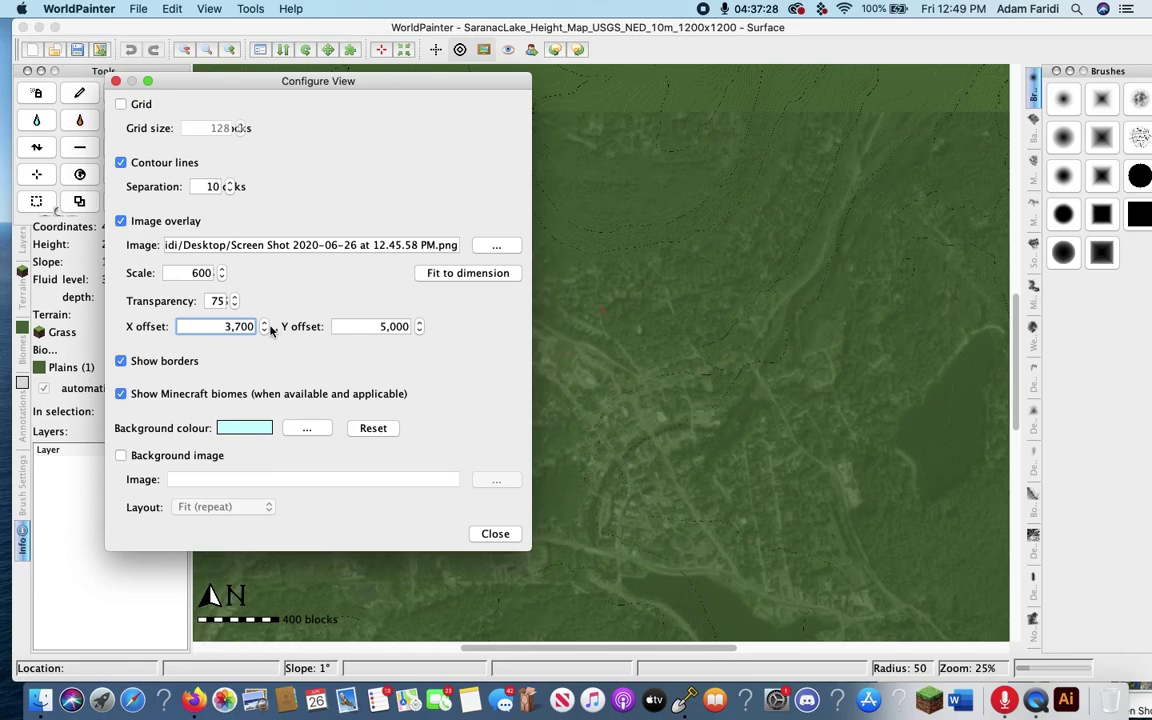
{"action": "left_click", "coordinate": [253, 326]}
{"action": "key", "text": "BackSpace"}
{"action": "key", "text": "BackSpace"}
{"action": "type", "text": "50"}
{"action": "key", "text": "Return"}
Step: Try Y offsets of 4,500 and 4,250 to shift the satellite overlay north over the terrain
{"action": "left_click", "coordinate": [355, 326]}
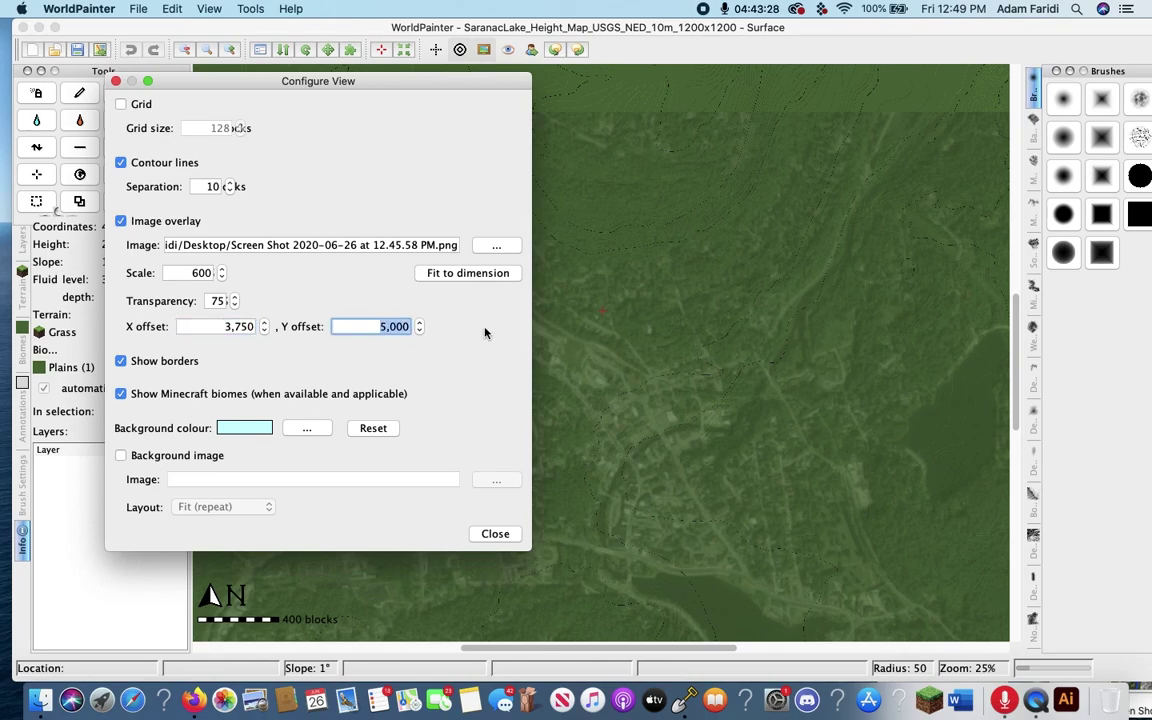
{"action": "type", "text": "4,500"}
{"action": "key", "text": "Return"}
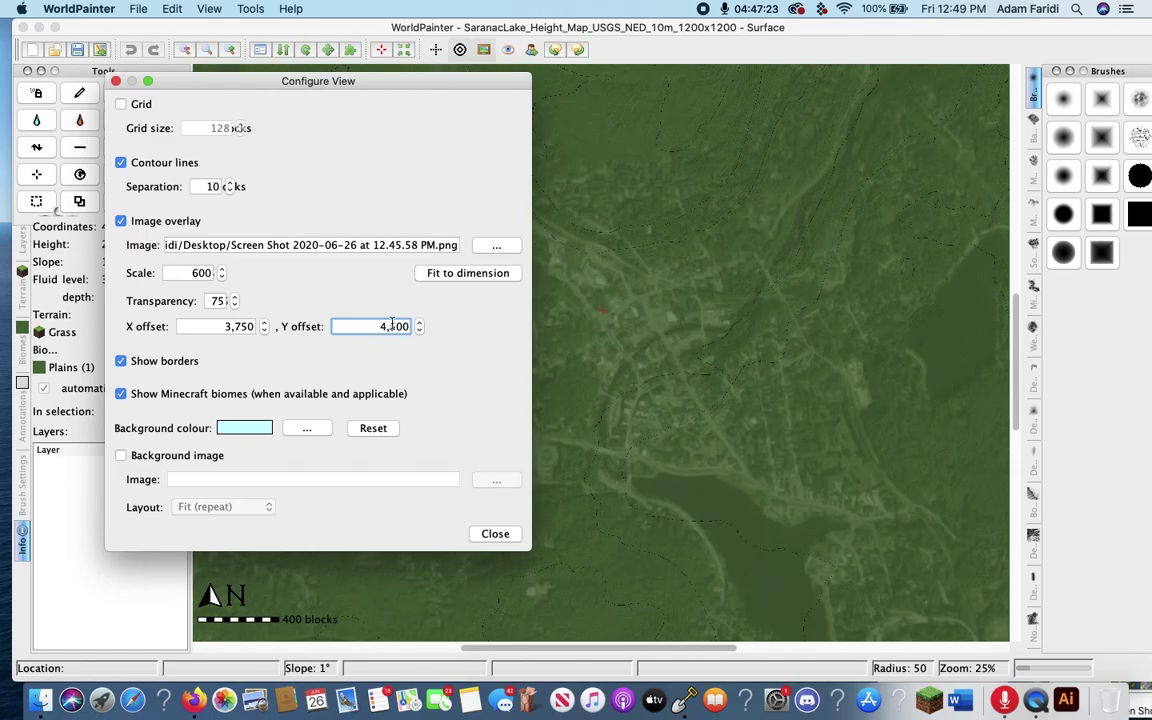
{"action": "key", "text": "super+a"}
{"action": "type", "text": "4,250"}
{"action": "key", "text": "Return"}
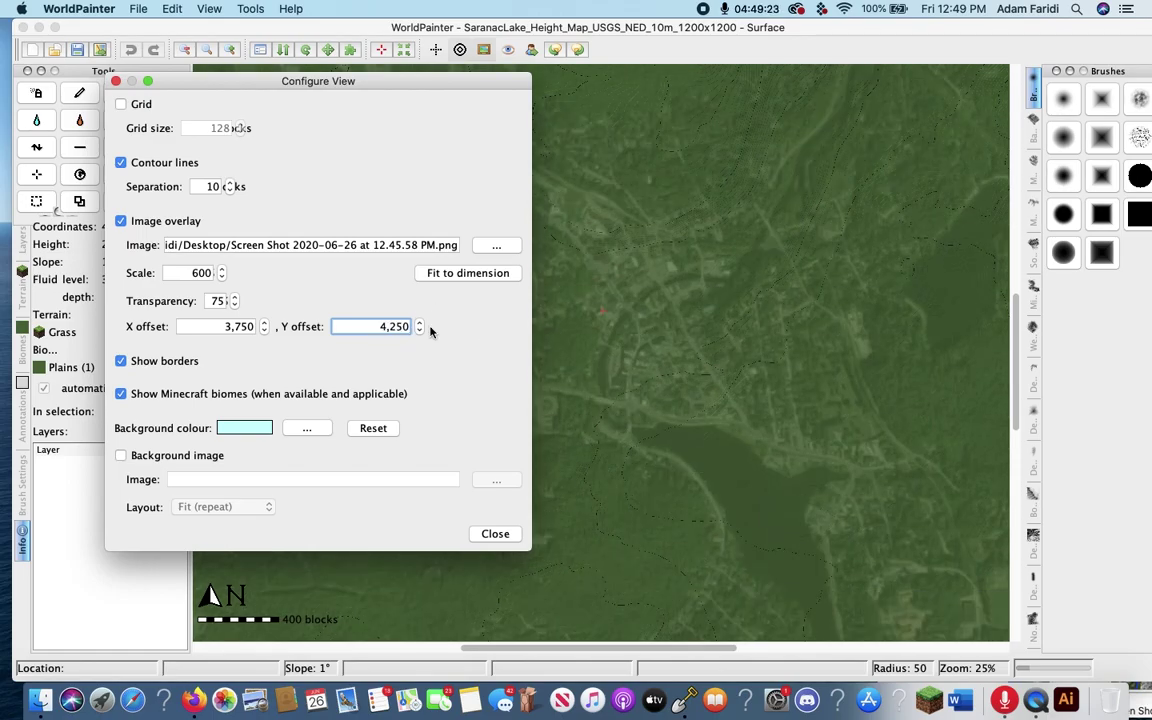
Step: Set the image overlay's Y offset to 4,750 and close the view configuration
{"action": "key", "text": "super+a"}
{"action": "type", "text": "4,750"}
{"action": "key", "text": "Return"}
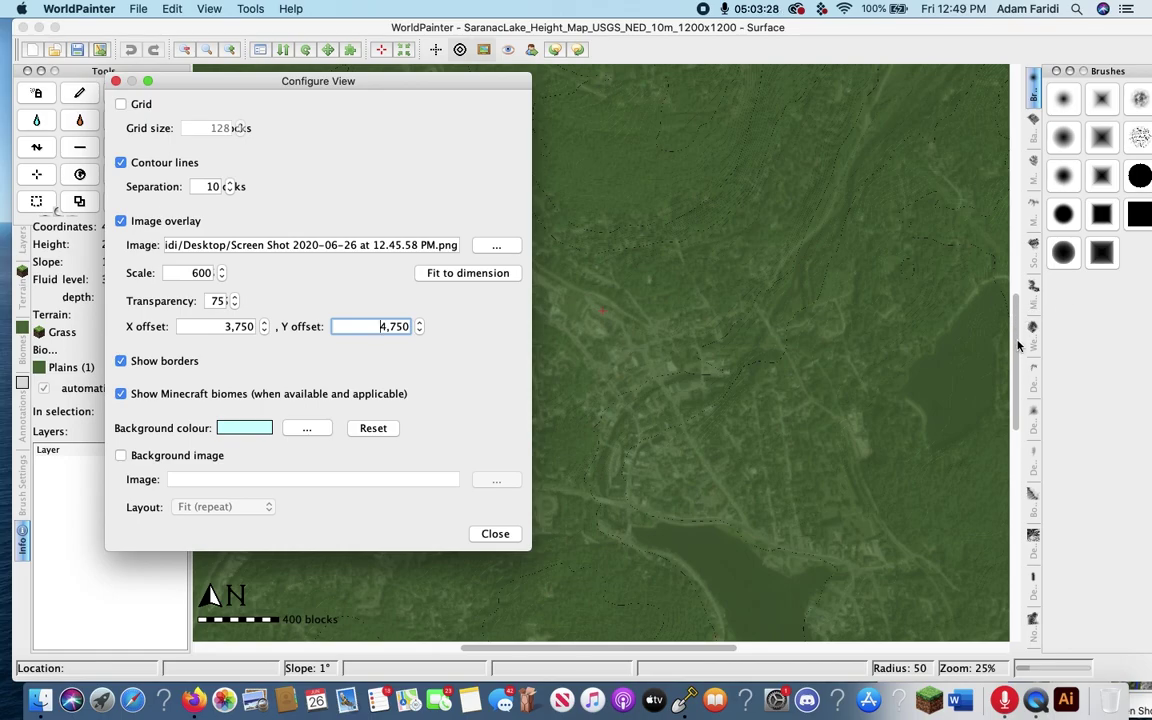
{"action": "left_click", "coordinate": [490, 535]}
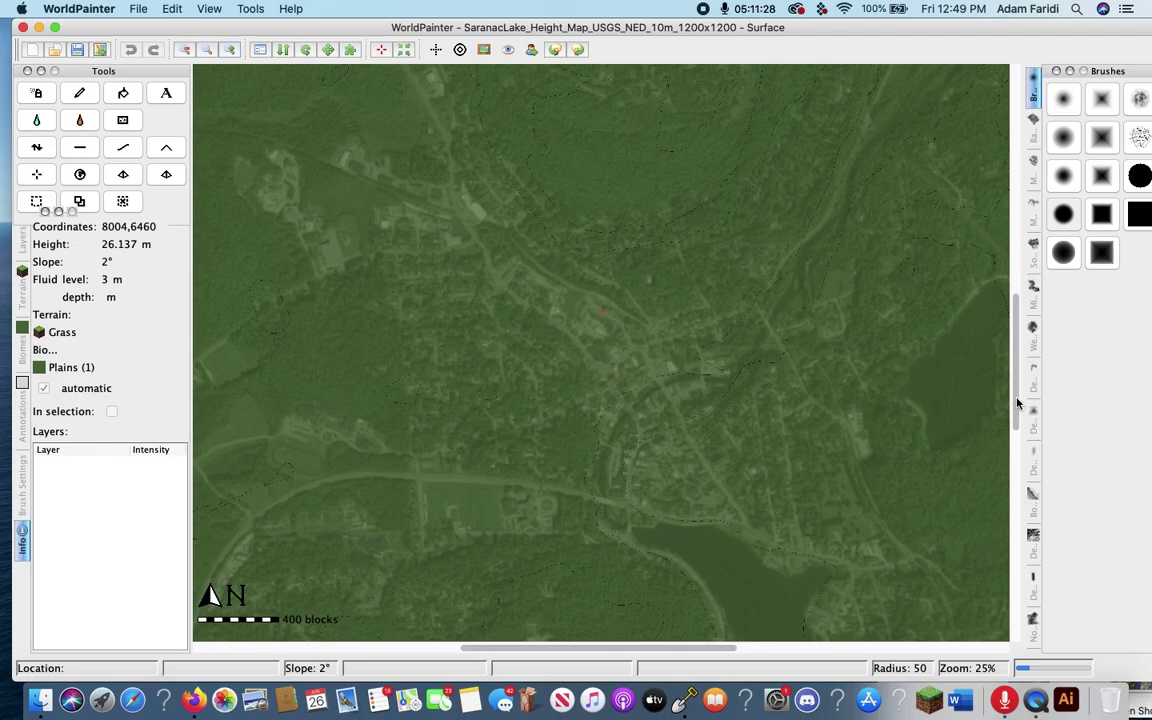
Step: Examine how the overlay lines up with the contours, from its southern edge up to the lake's northern end, at 100% zoom
{"action": "left_click_drag", "start_coordinate": [1018, 403], "coordinate": [1035, 505]}
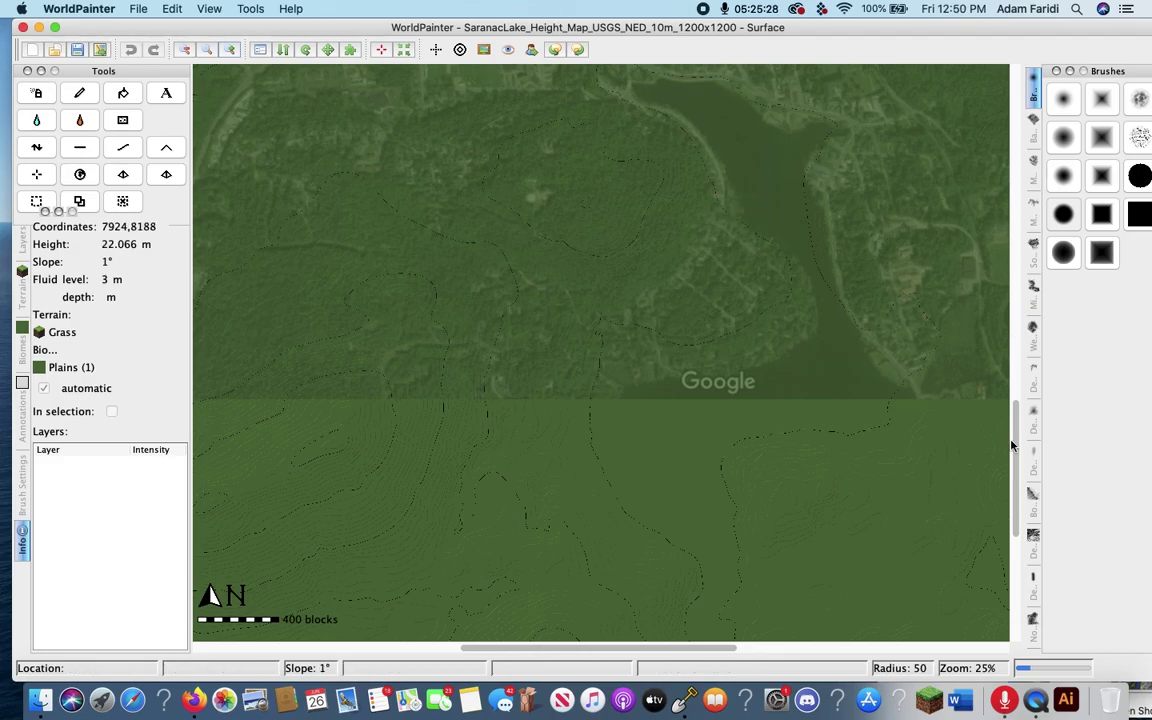
{"action": "mouse_move", "coordinate": [1012, 449]}
{"action": "left_mouse_down"}
{"action": "mouse_move", "coordinate": [1014, 302]}
{"action": "mouse_move", "coordinate": [1027, 452]}
{"action": "left_mouse_up"}
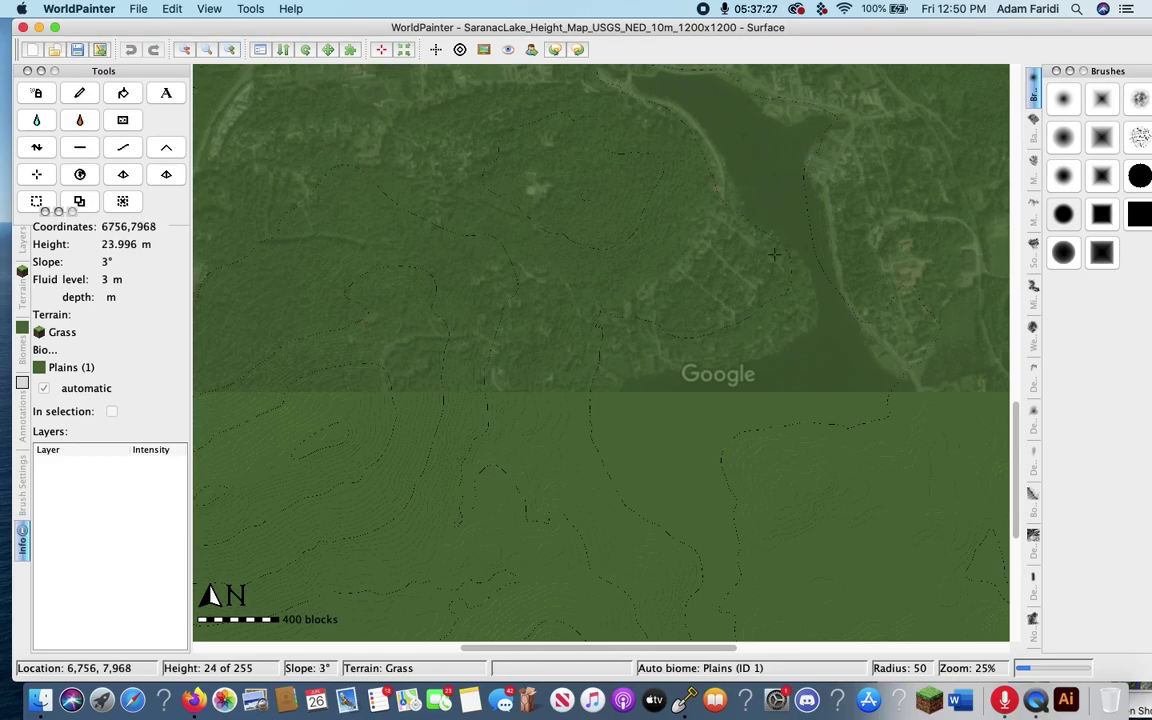
{"action": "left_click_drag", "start_coordinate": [1015, 428], "coordinate": [1017, 358]}
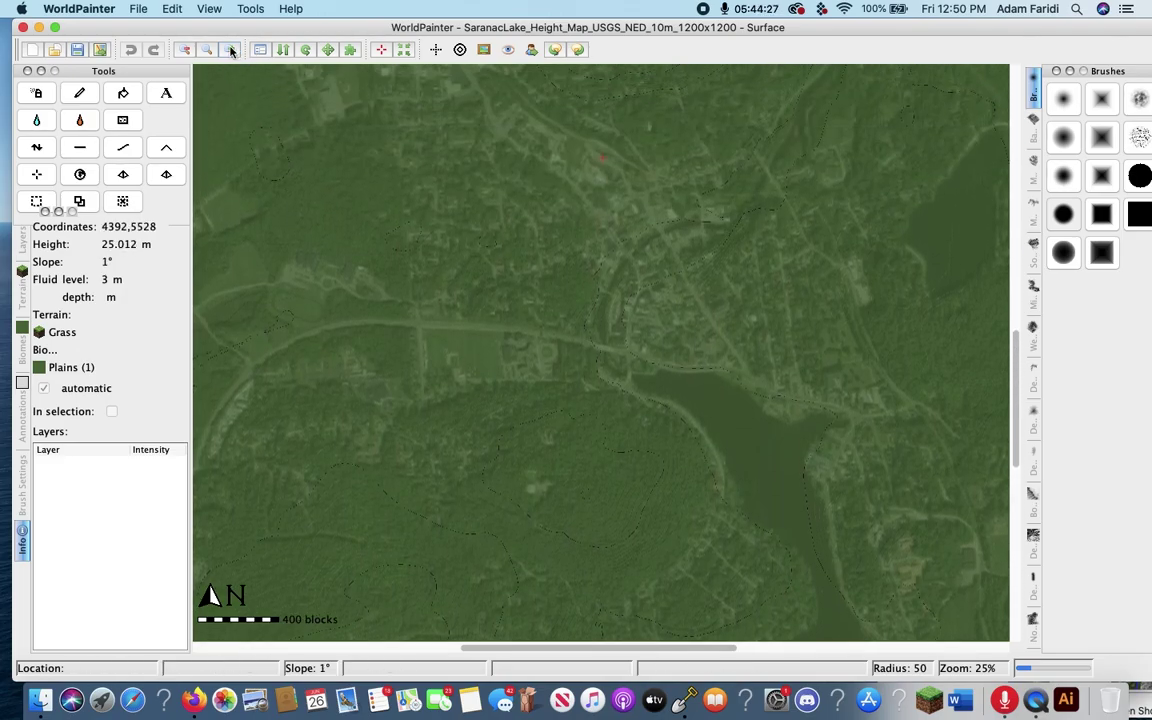
{"action": "left_click", "coordinate": [231, 50]}
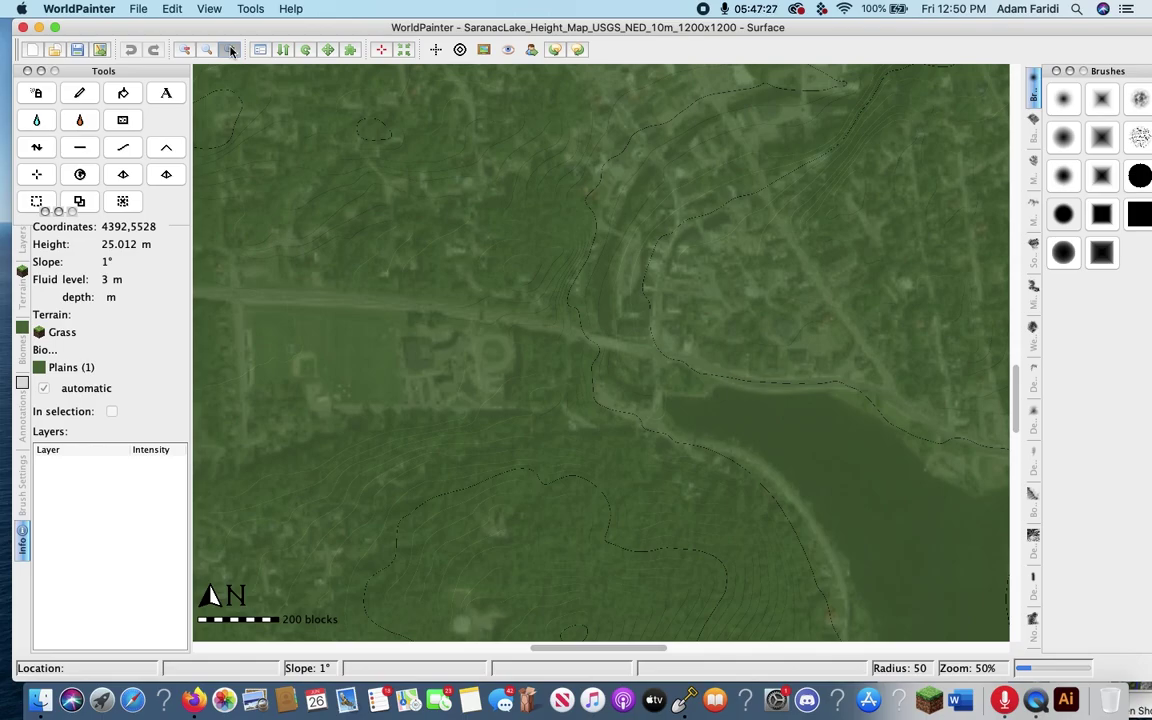
{"action": "left_click", "coordinate": [229, 50]}
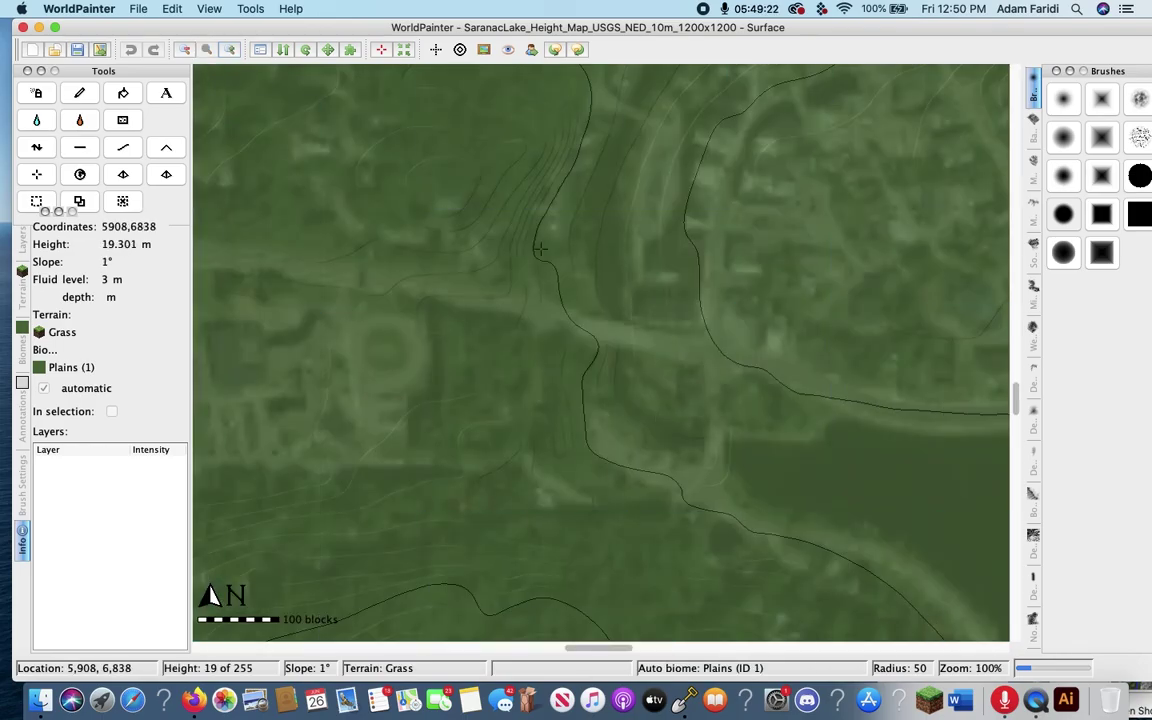
Step: Toggle the image overlay off and on to compare the satellite roads and shoreline with the terrain contours
{"action": "left_click", "coordinate": [484, 50]}
{"action": "left_click", "coordinate": [484, 50]}
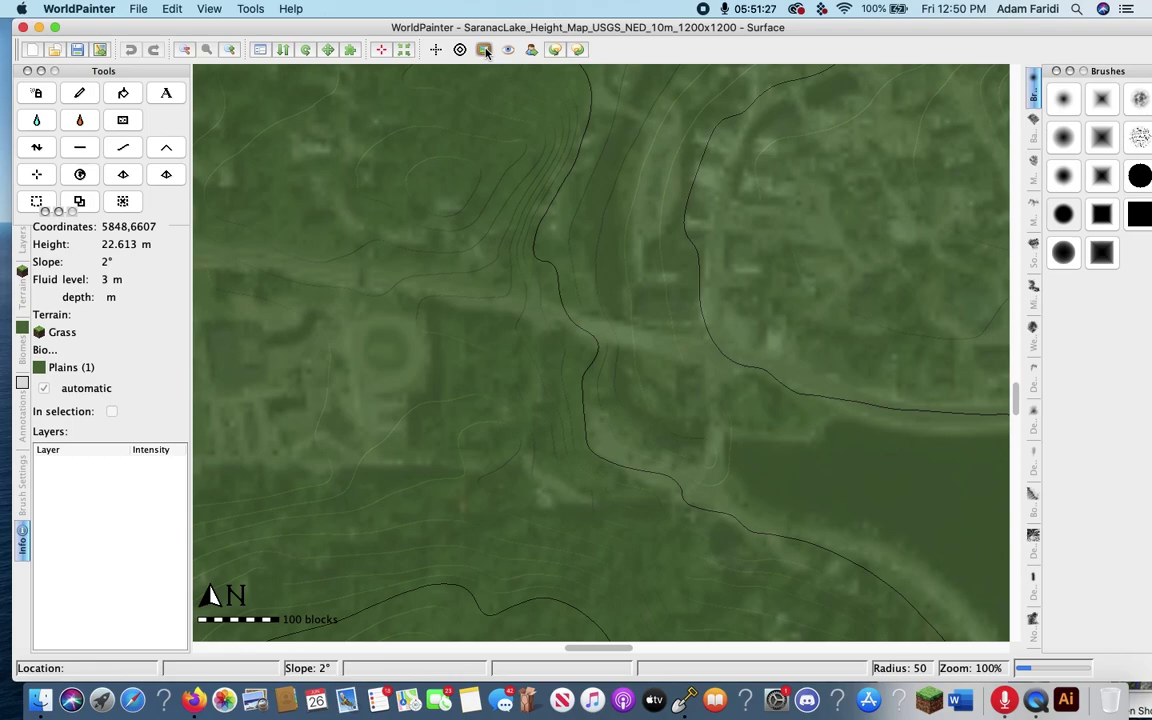
{"action": "left_click", "coordinate": [484, 50]}
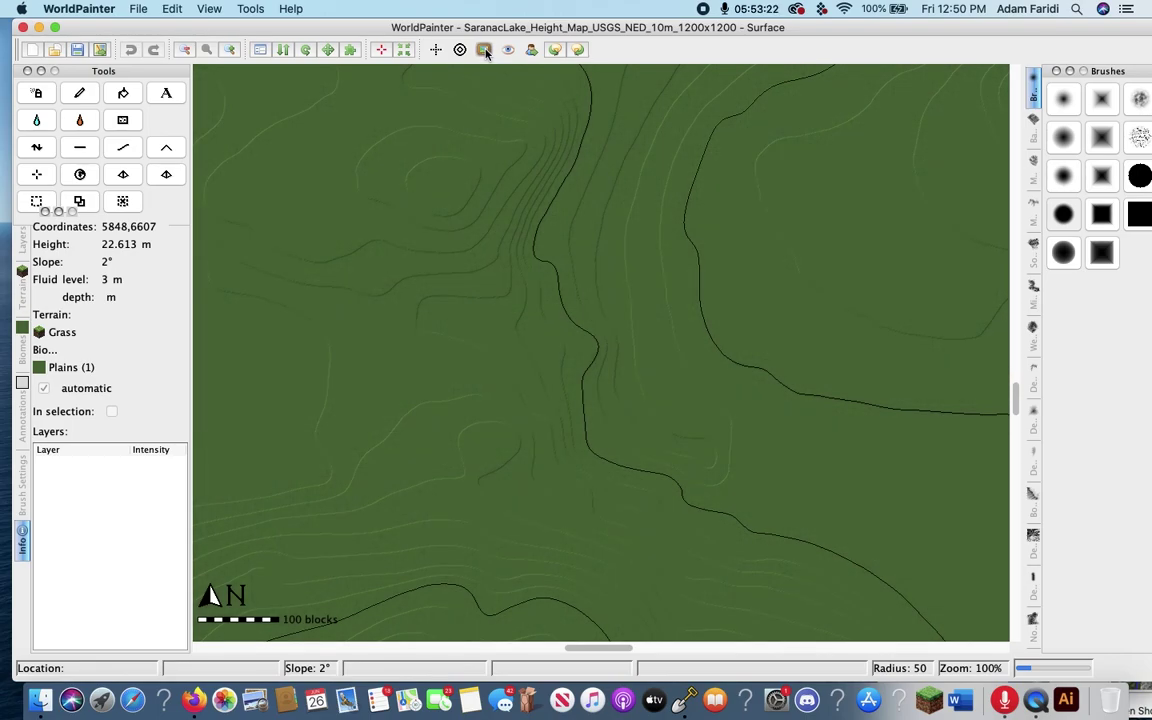
{"action": "left_click", "coordinate": [484, 50]}
{"action": "left_click", "coordinate": [484, 50]}
{"action": "left_click", "coordinate": [484, 50]}
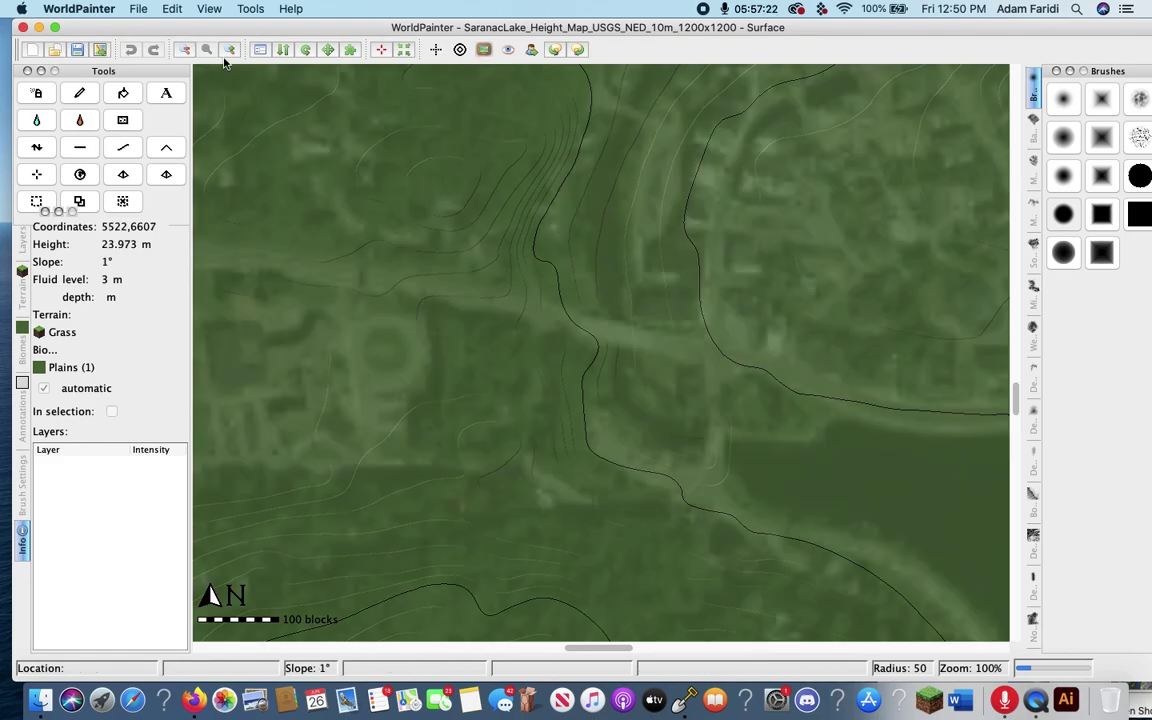
Step: Check the entire satellite overlay against the surrounding terrain at 12% zoom
{"action": "left_click", "coordinate": [185, 50]}
{"action": "left_click", "coordinate": [185, 50]}
{"action": "left_click", "coordinate": [185, 50]}
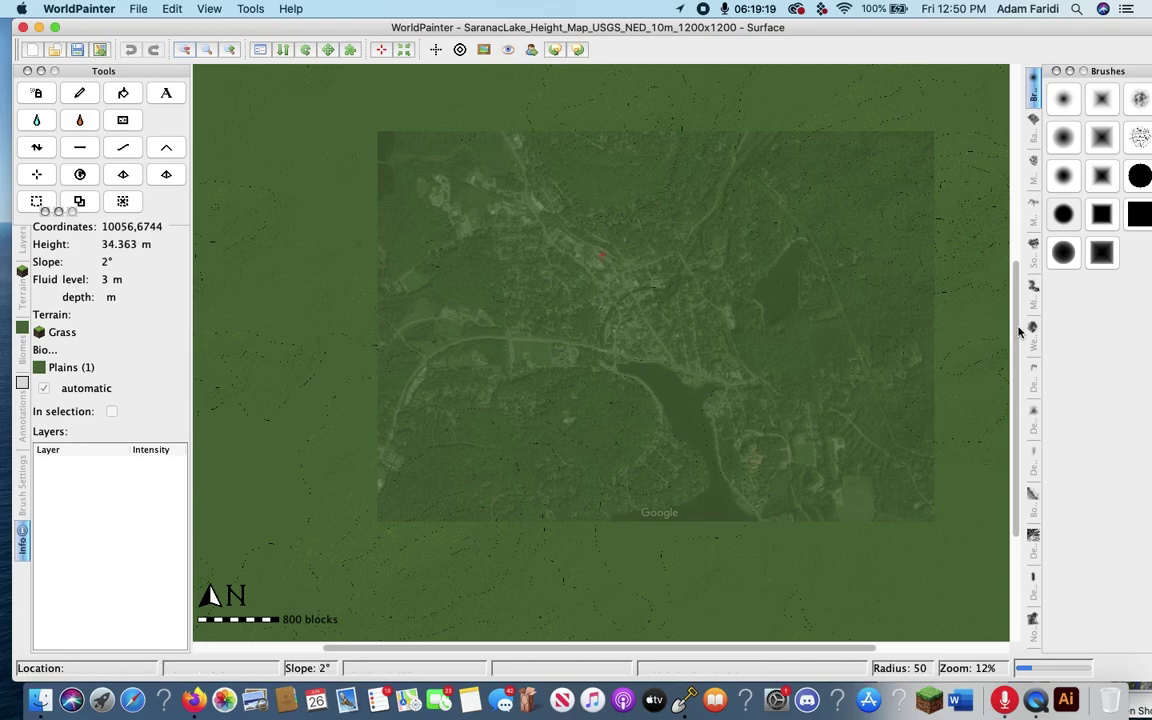
{"action": "scroll", "coordinate": [1020, 330], "scroll_direction": "up", "scroll_amount": 3}
{"action": "scroll", "coordinate": [1022, 322], "scroll_direction": "down", "scroll_amount": 2}
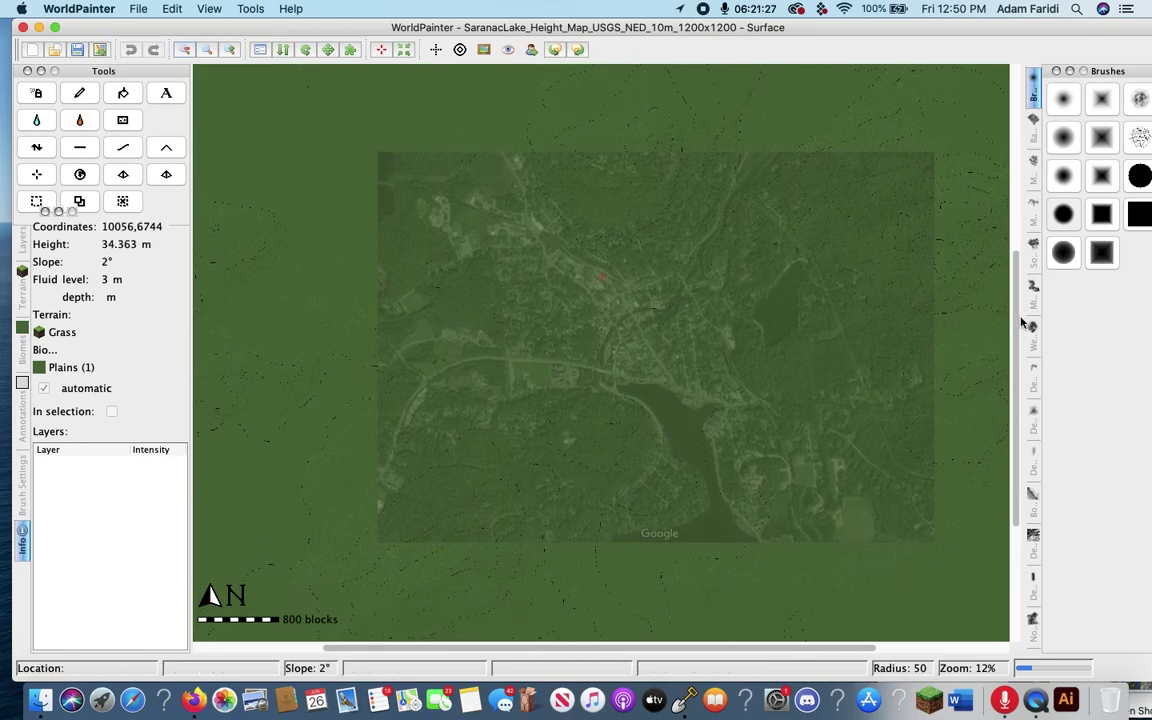